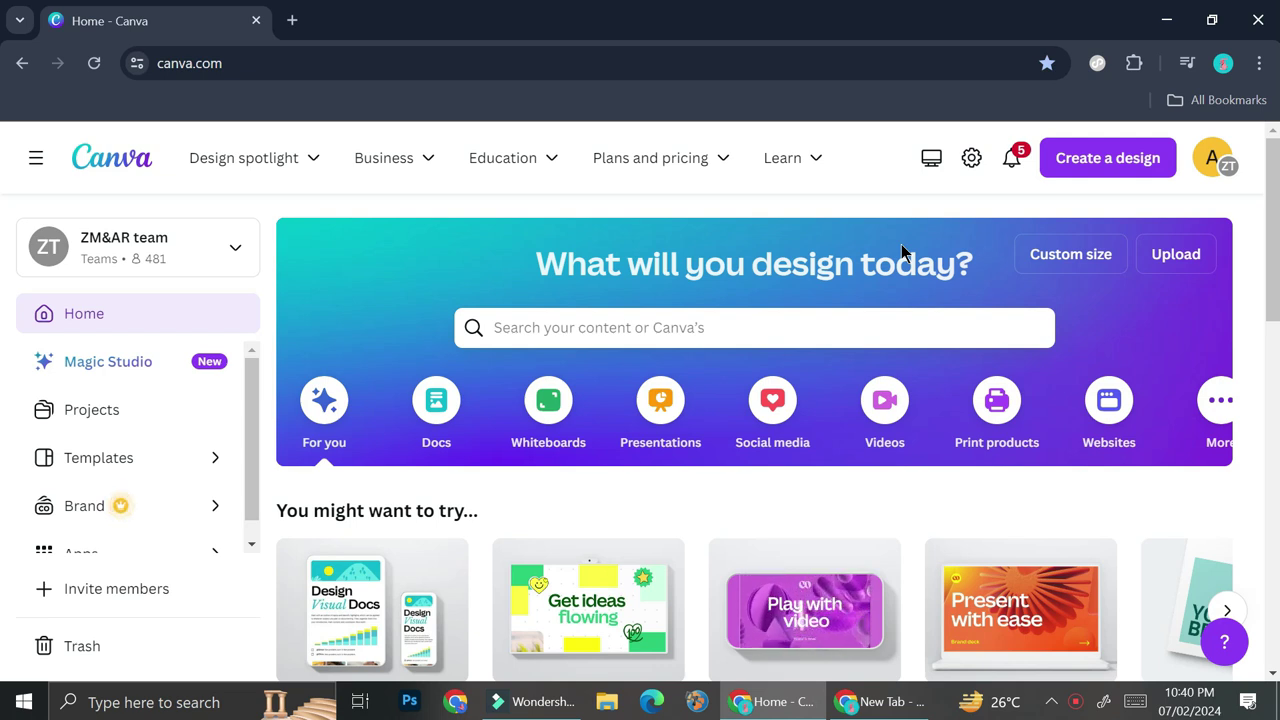
Search the template library for "quiz video".
click(687, 325)
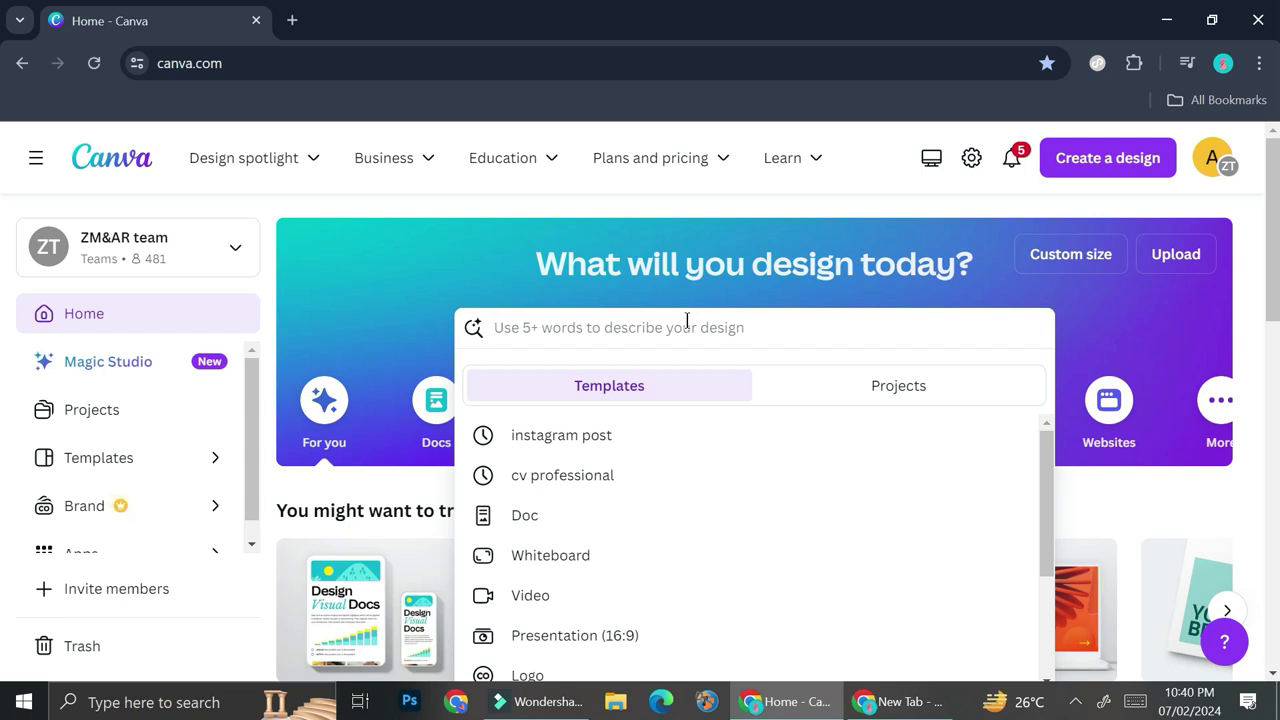
text(quiz vudeo)
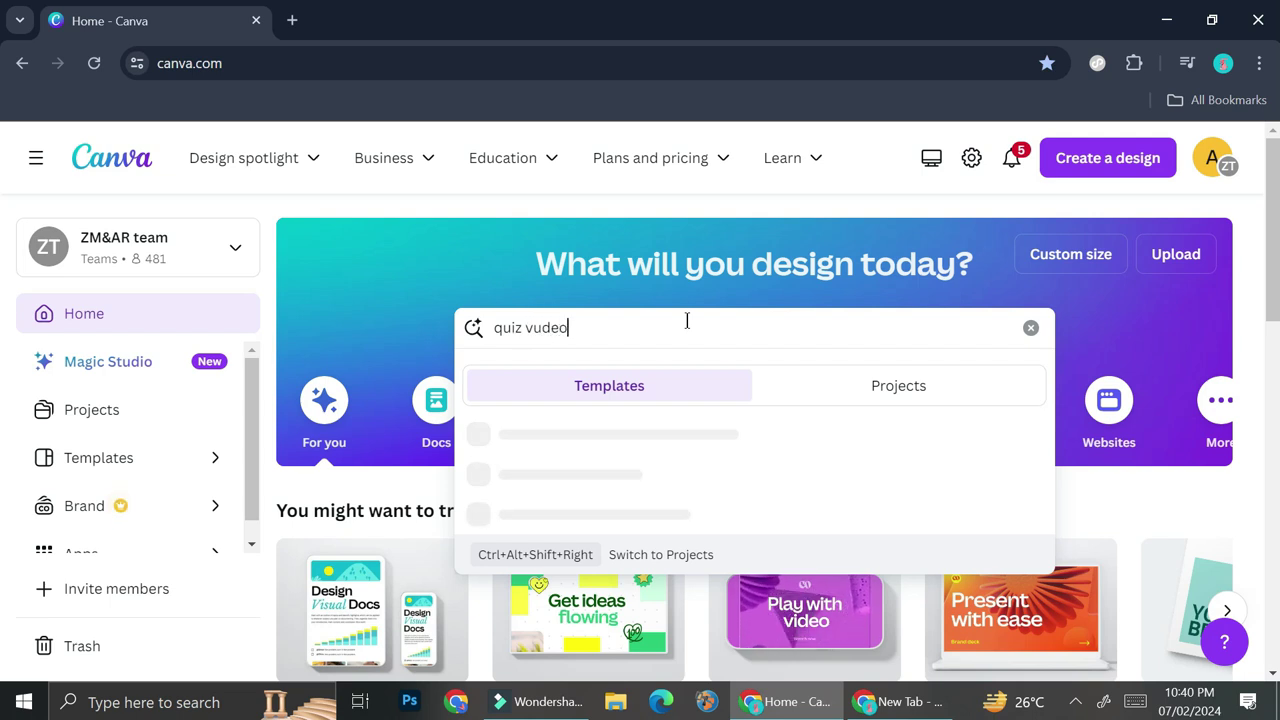
key(BackSpace)
key(BackSpace)
key(BackSpace)
key(BackSpace)
text(ideo)
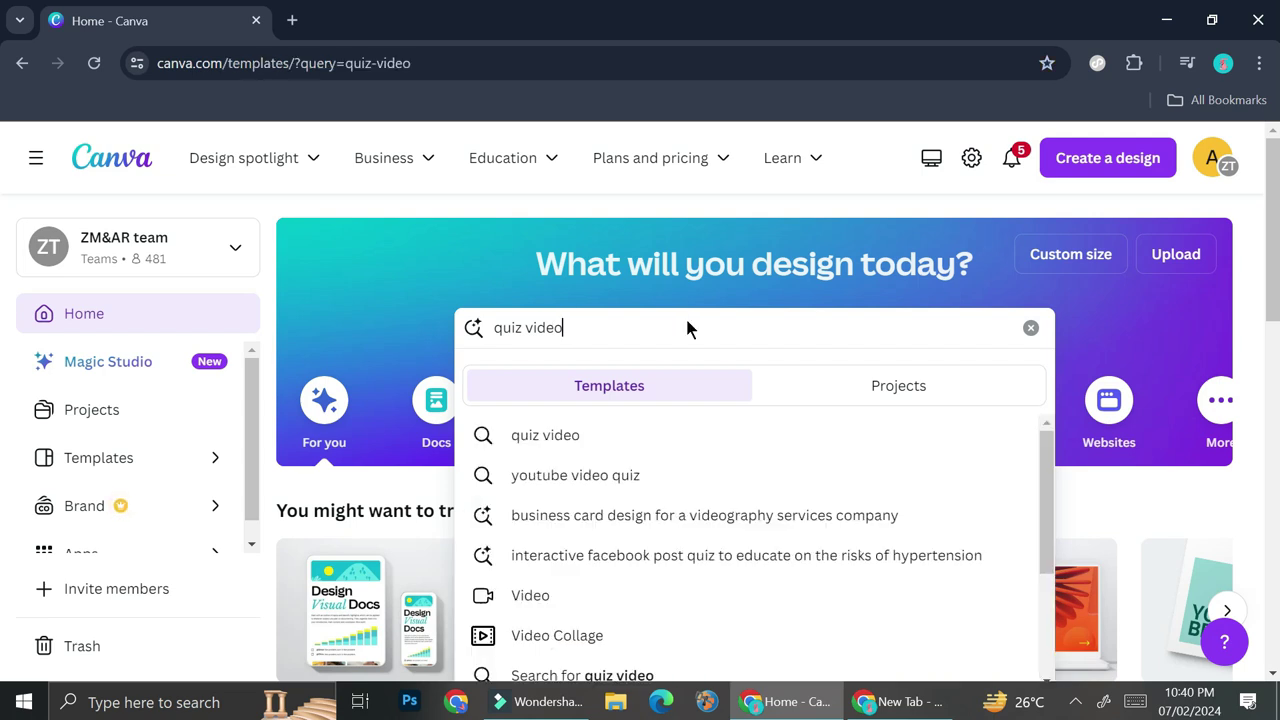
key(Return)
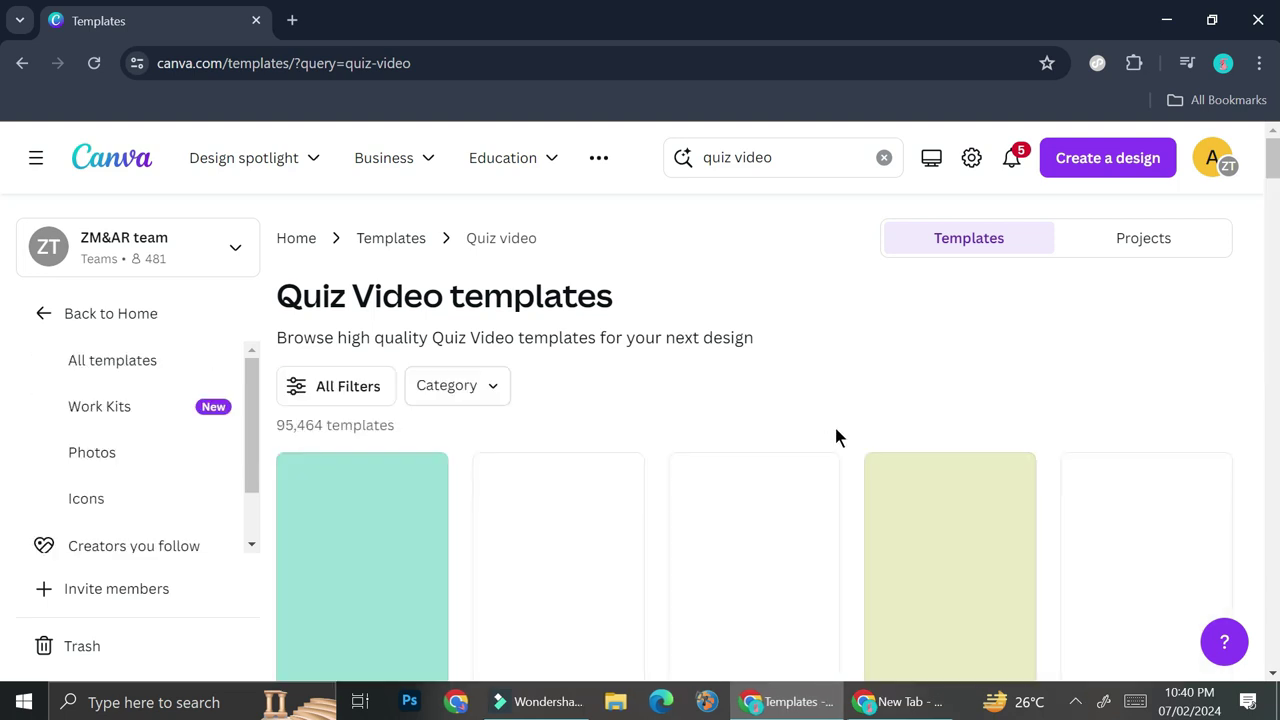
Look through the quiz video template results to compare the available styles and layouts.
scroll(834, 437, down, 2)
scroll(815, 478, down, 2)
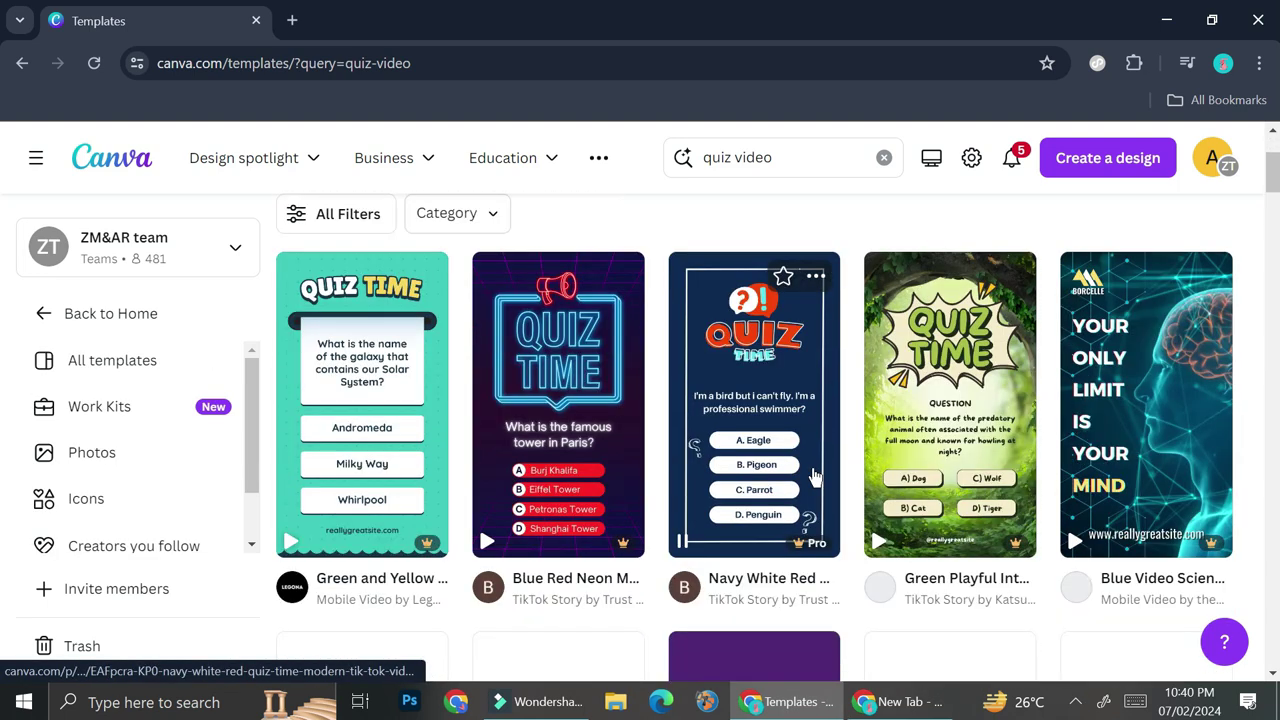
scroll(583, 394, down, 4)
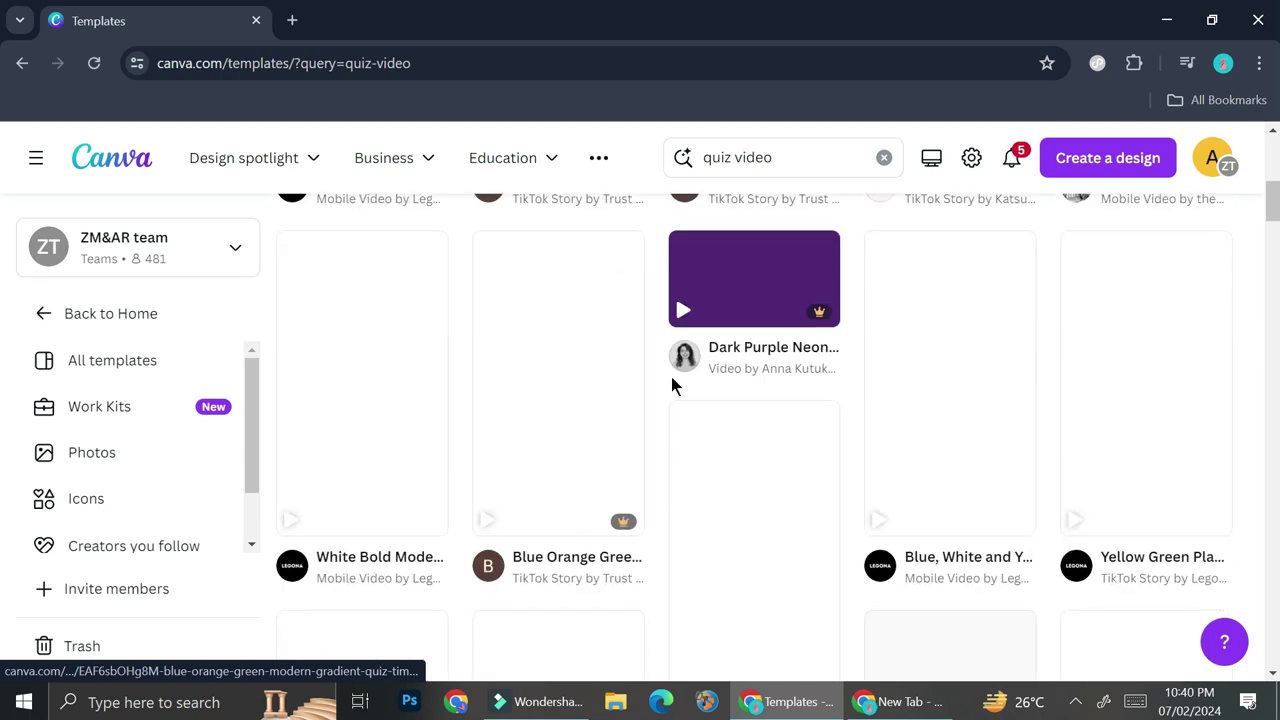
scroll(670, 382, up, 4)
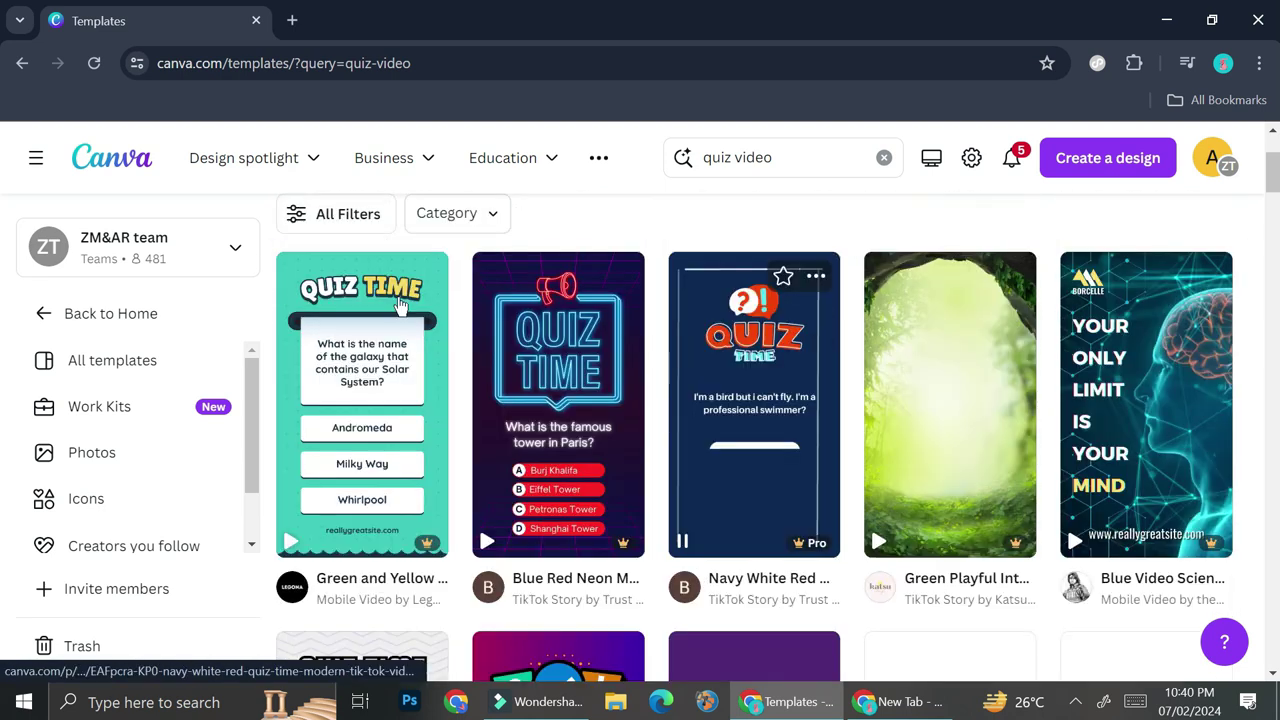
scroll(916, 494, down, 8)
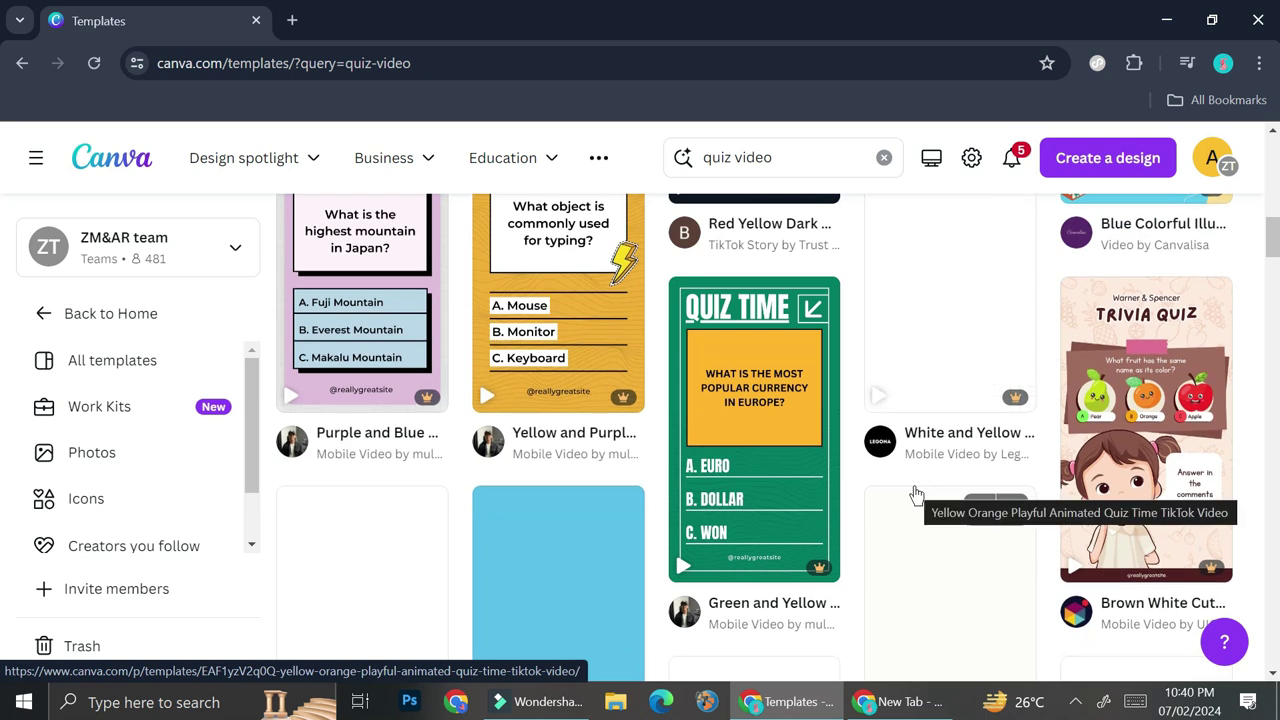
scroll(797, 480, down, 3)
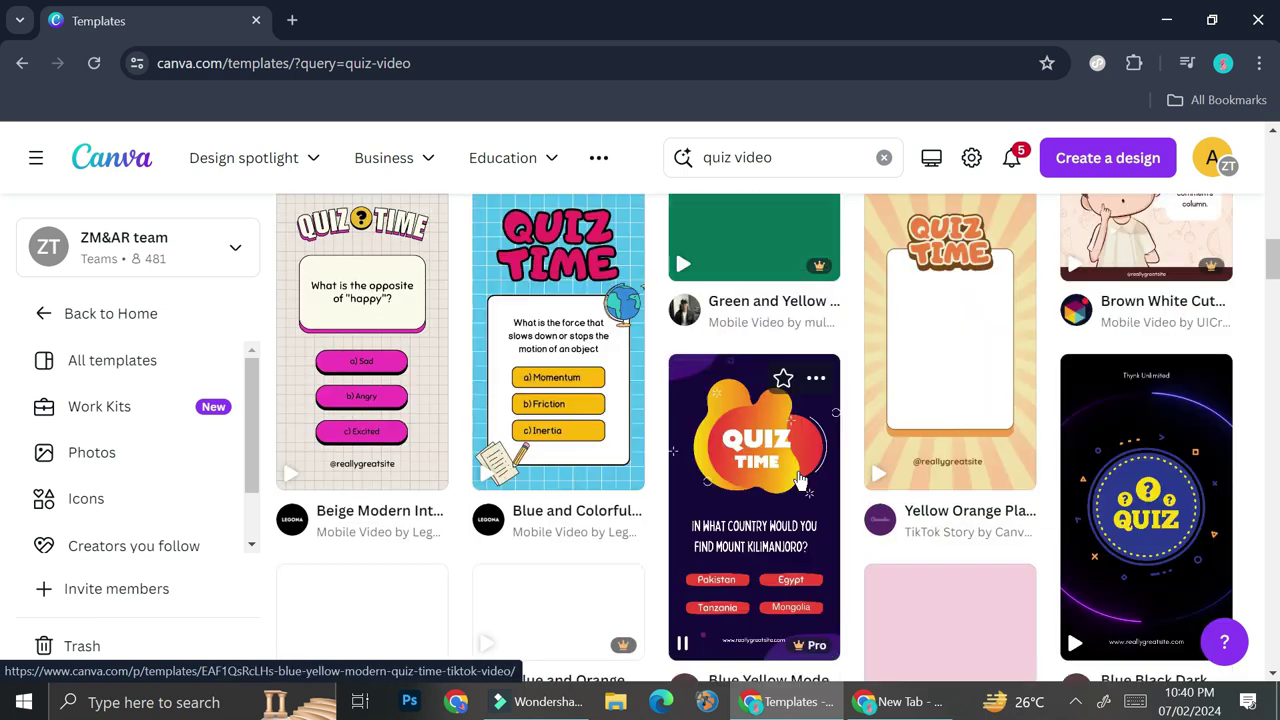
scroll(800, 480, down, 3)
scroll(733, 225, up, 6)
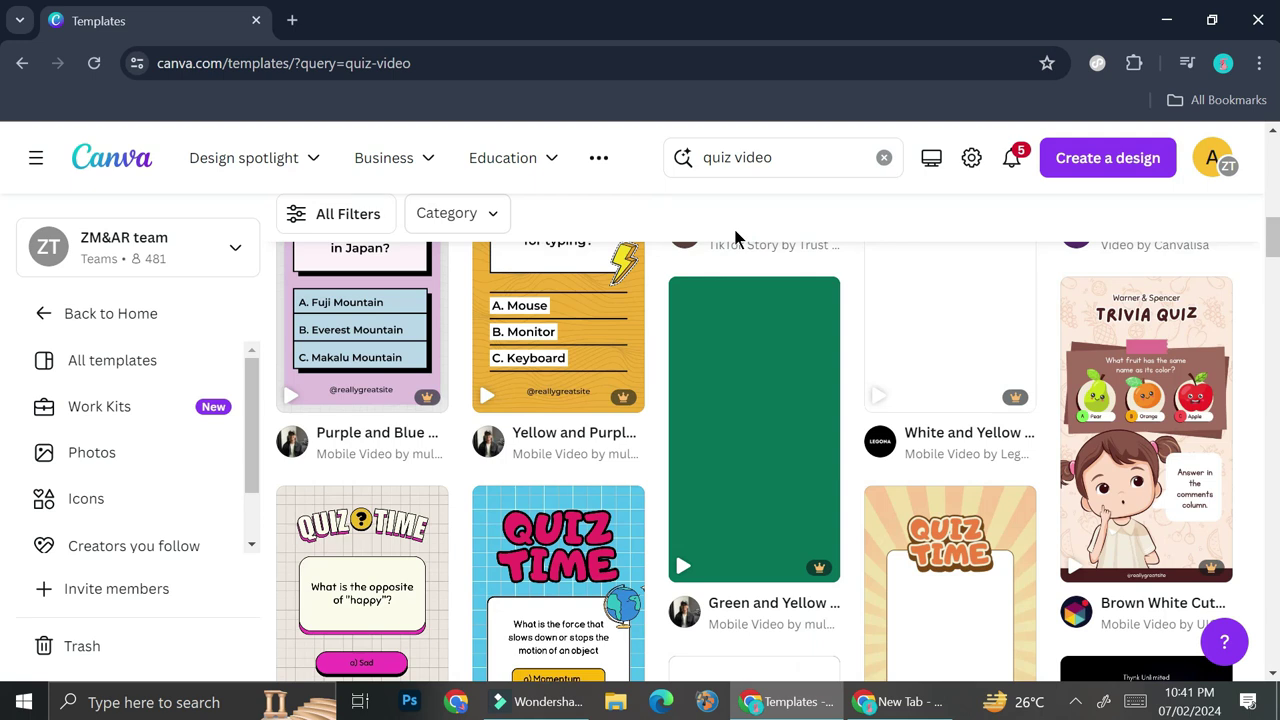
Create a new blank TikTok Video design by searching the design types for "tiktok".
click(1137, 162)
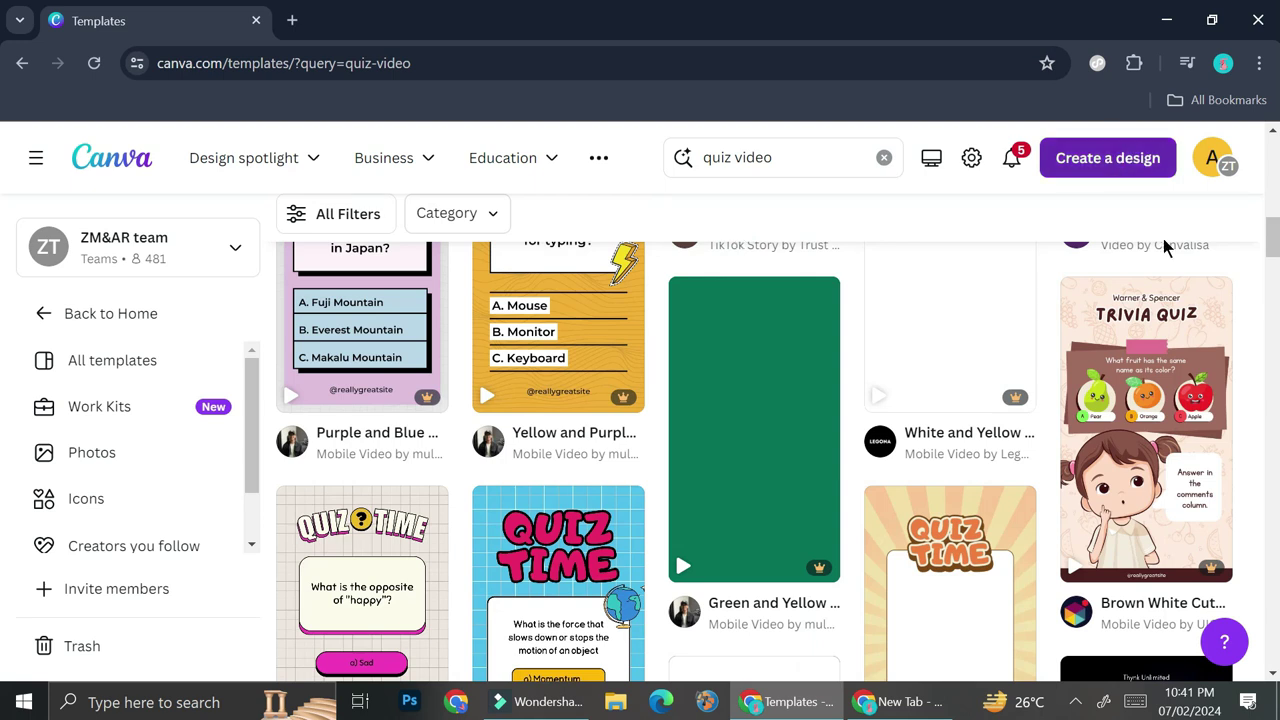
text(t)
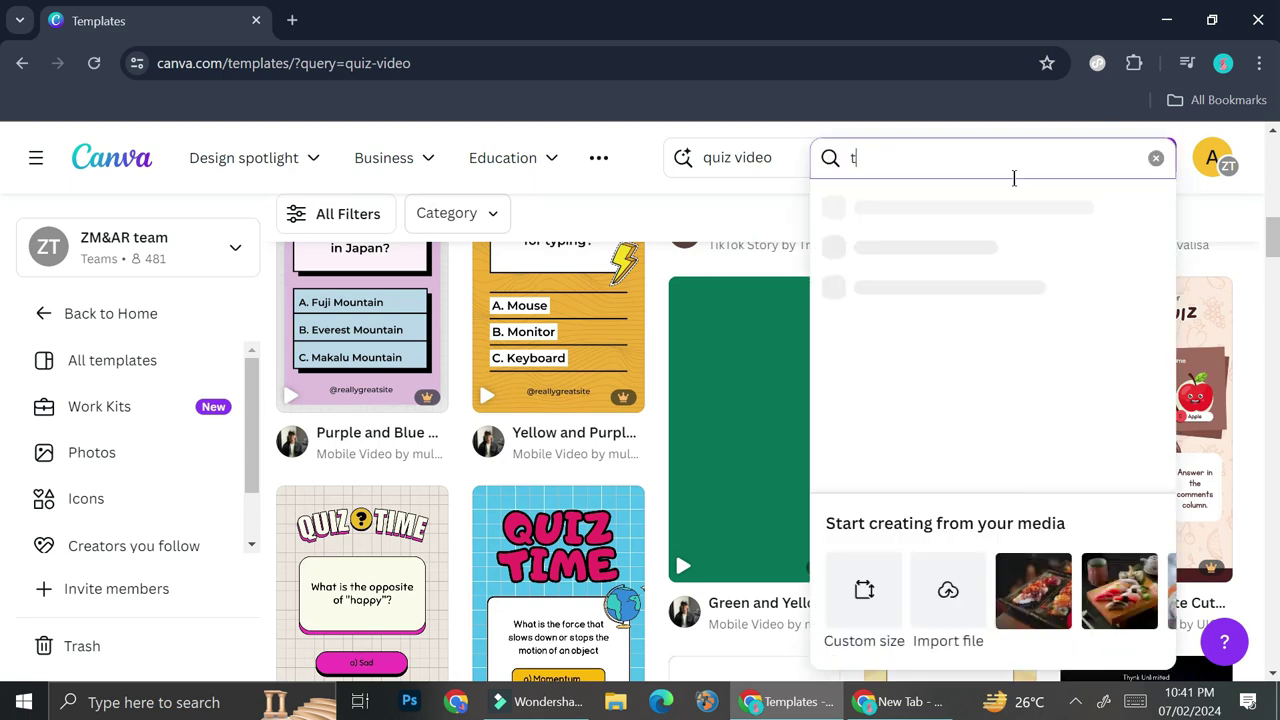
text(iktok)
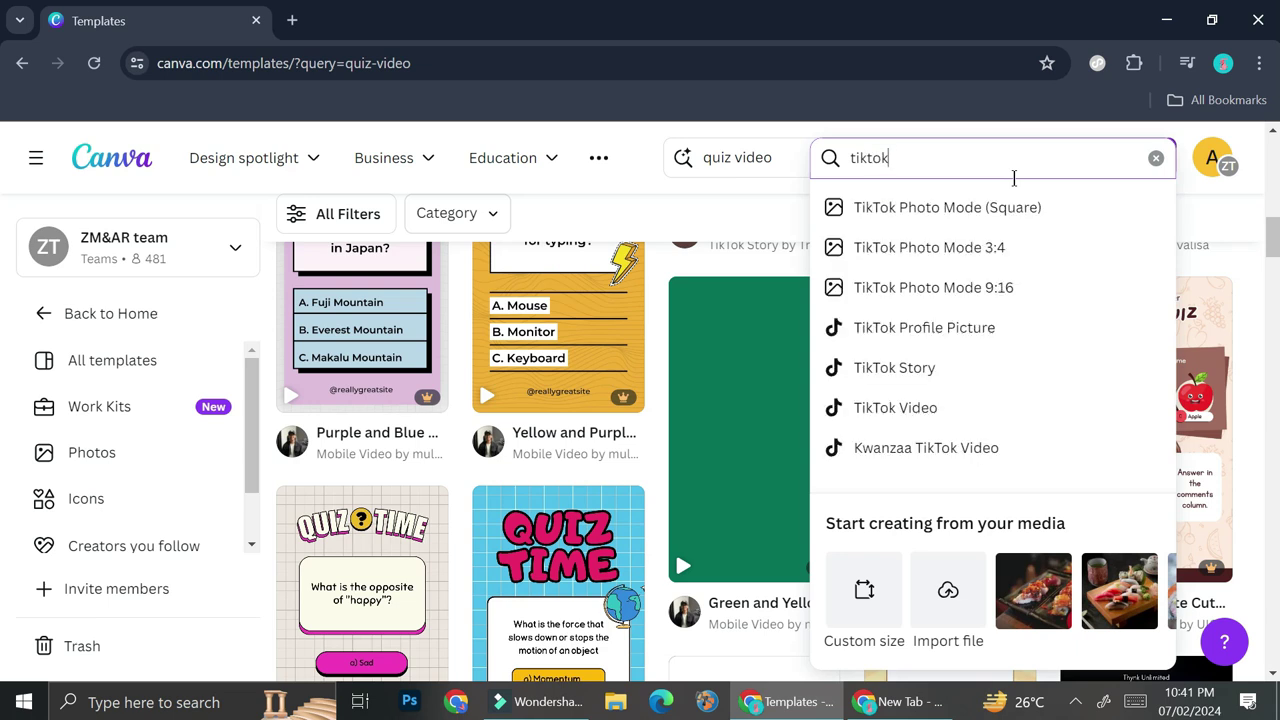
click(940, 418)
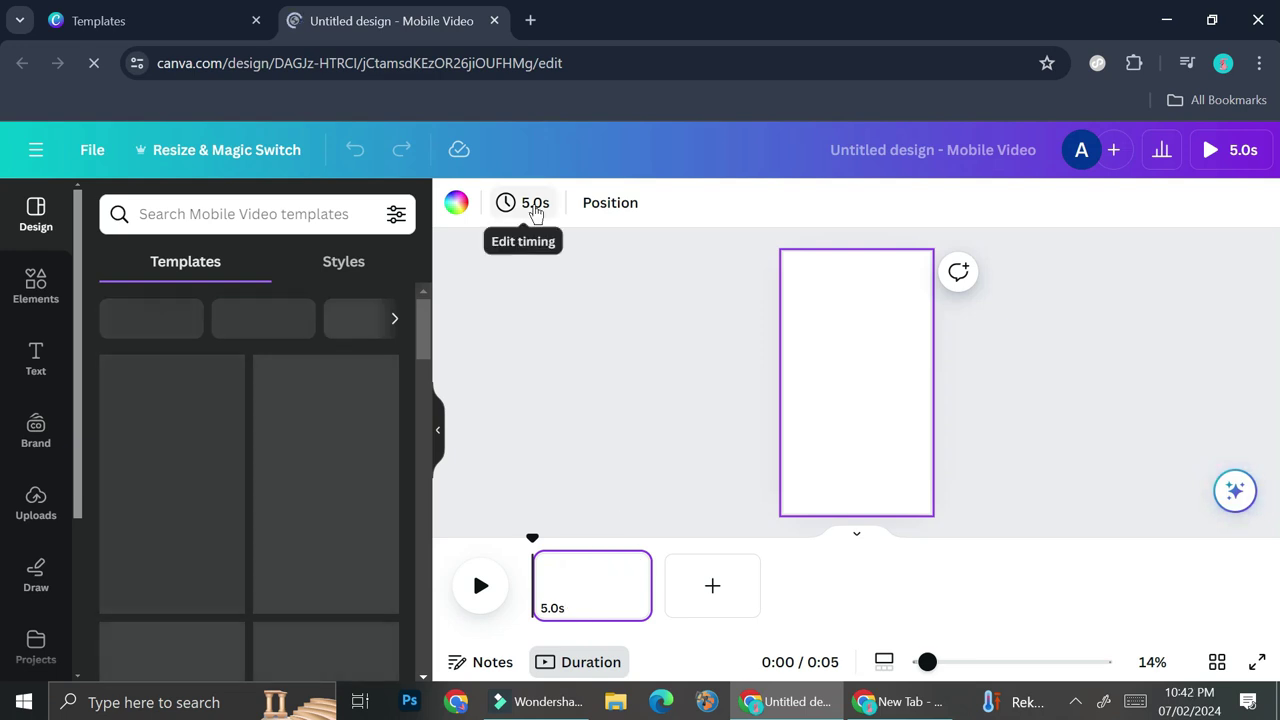
Set the blank page's duration to 3.0 seconds.
click(535, 205)
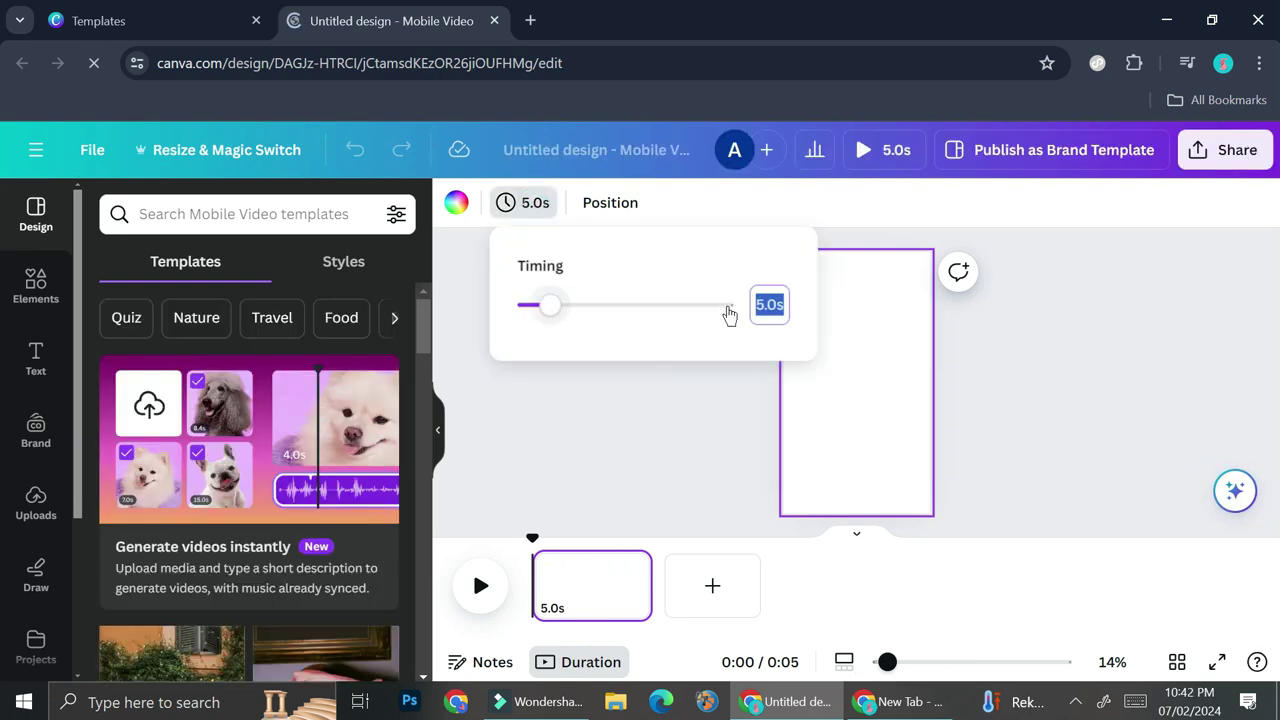
mouse_move(560, 315)
mouse_down()
mouse_move(537, 326)
mouse_move(562, 318)
mouse_up()
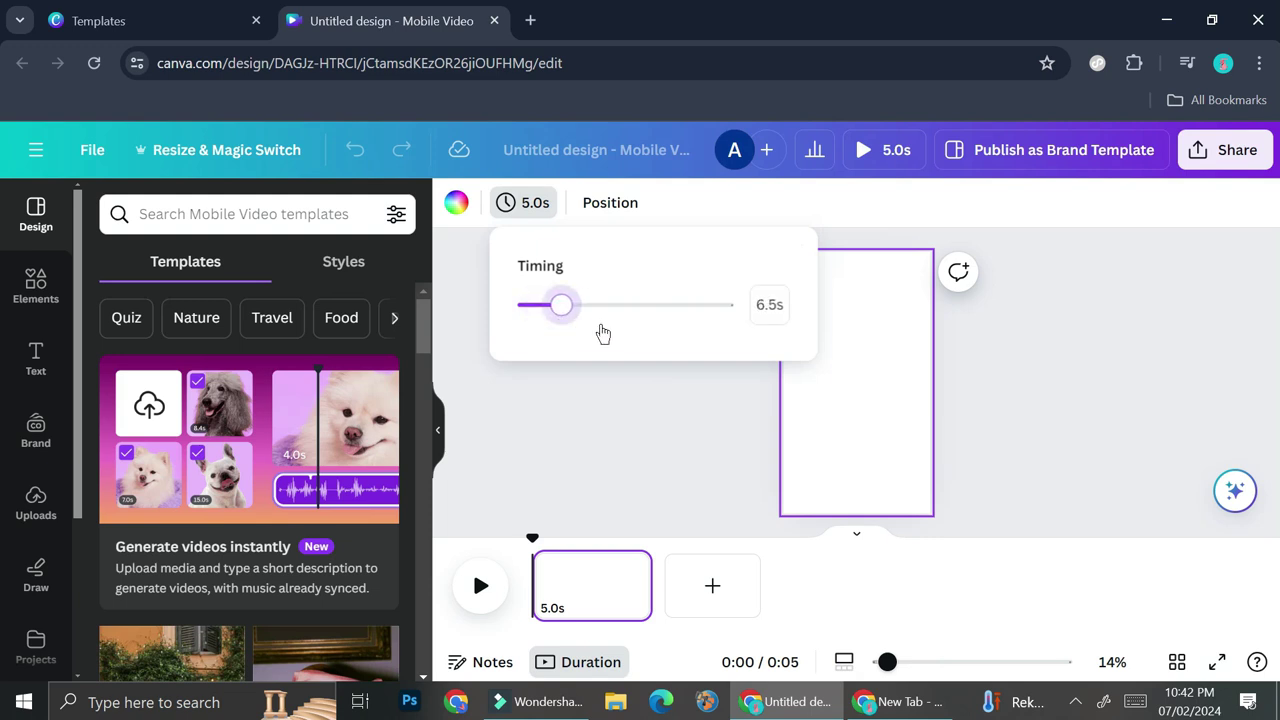
click(784, 304)
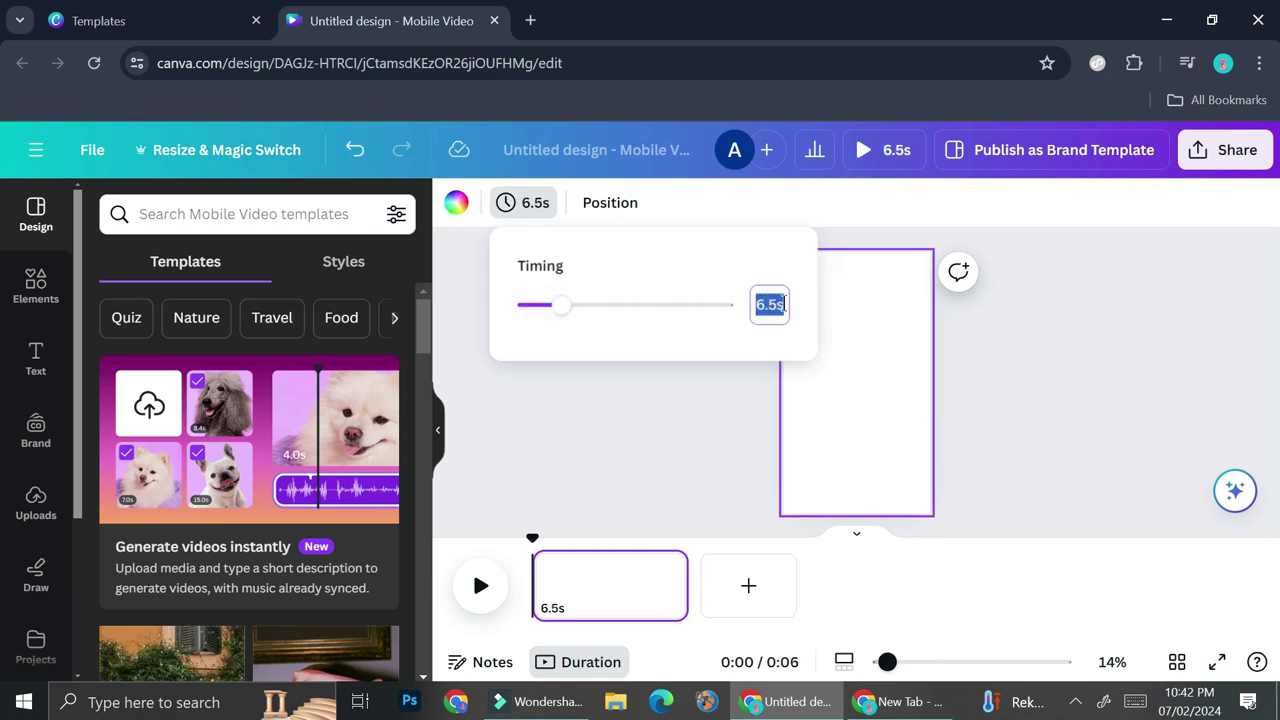
text(2.5)
click(711, 443)
click(645, 600)
drag(648, 600, 604, 560)
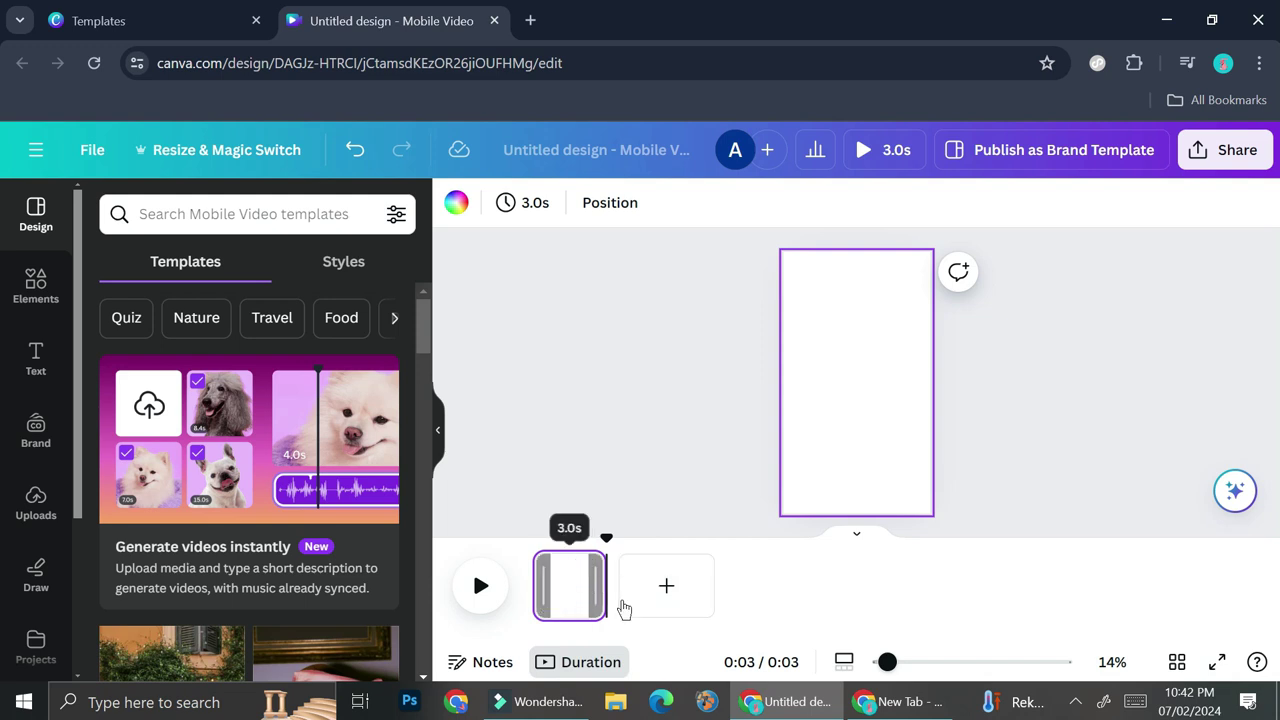
Search the mobile video templates for "sea".
scroll(320, 510, down, 2)
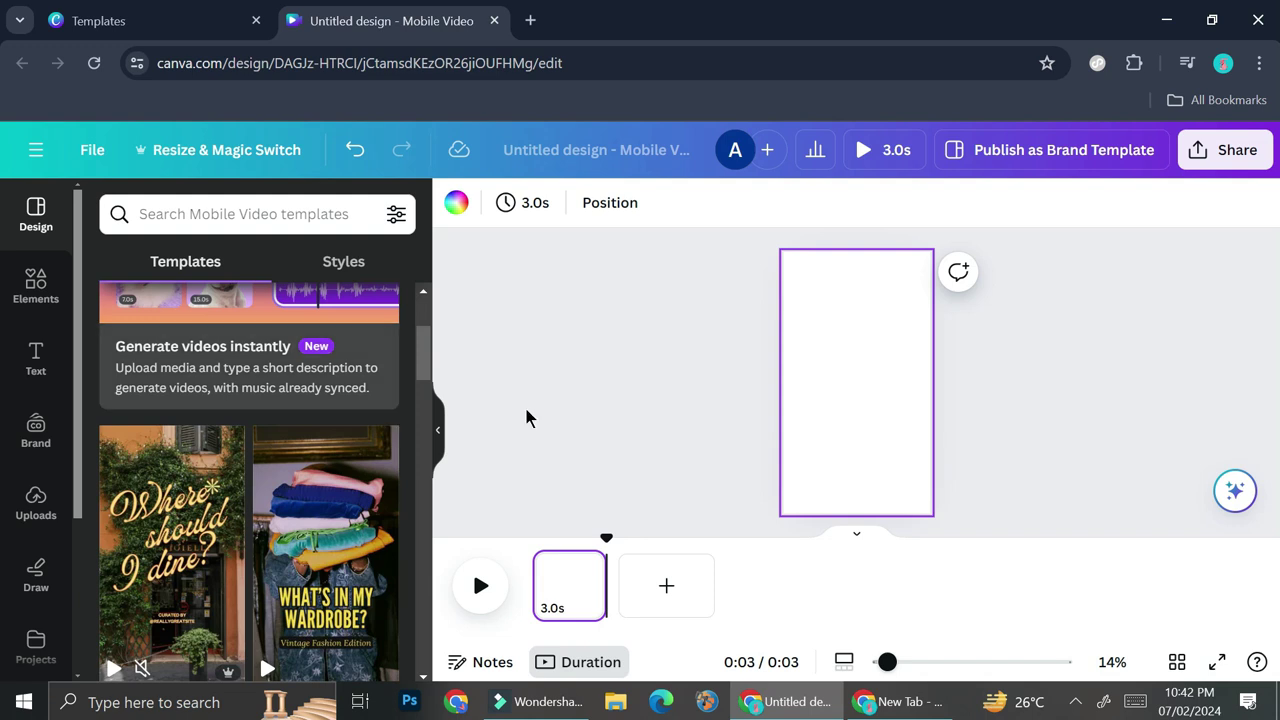
scroll(252, 467, down, 2)
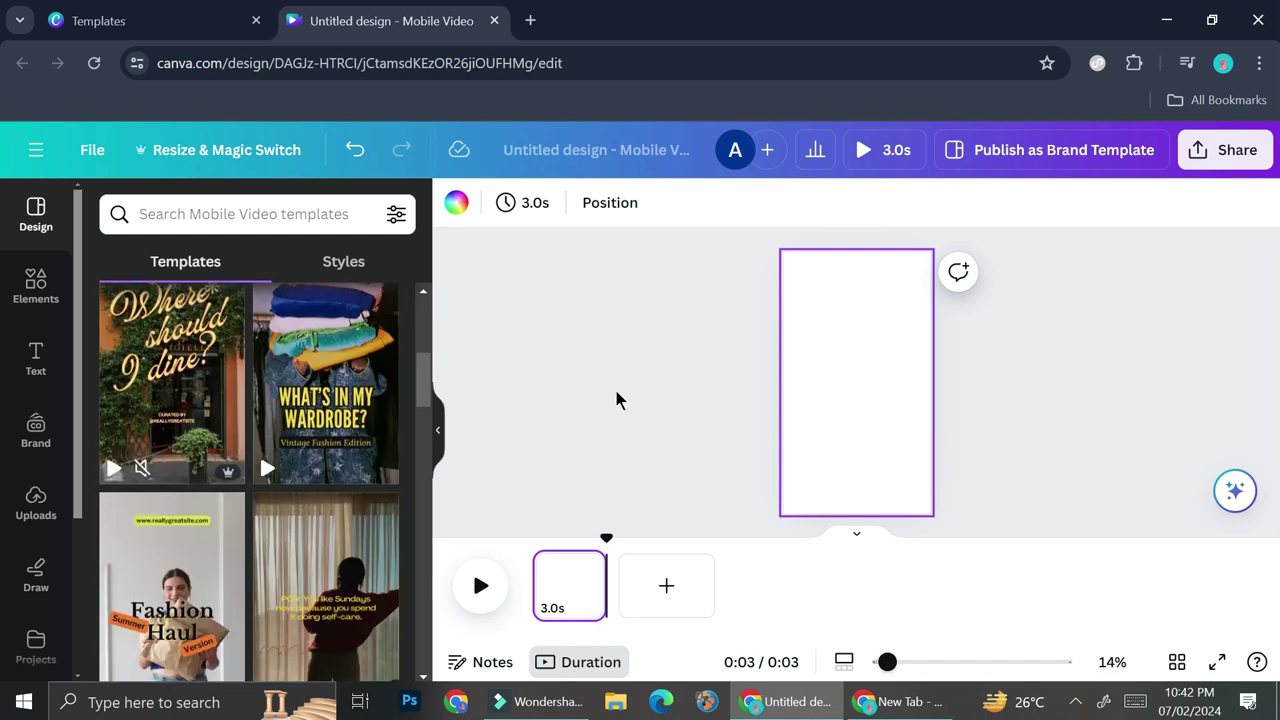
scroll(374, 505, down, 5)
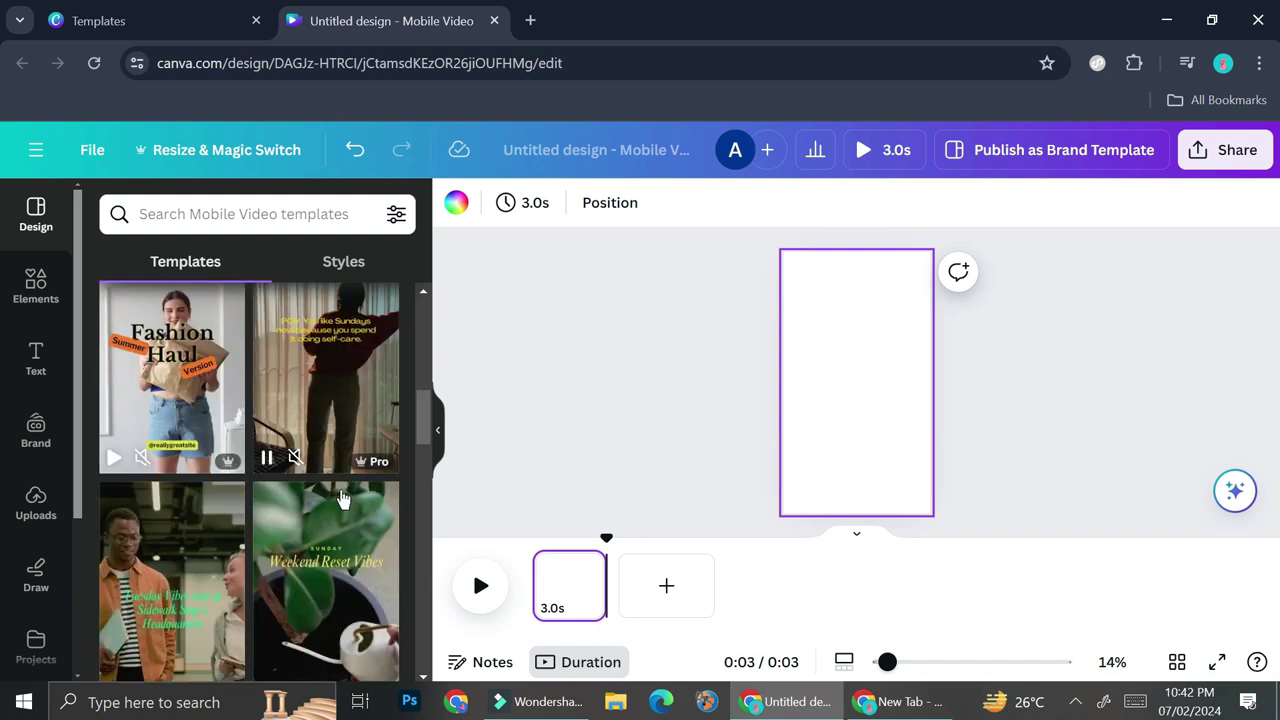
scroll(277, 441, down, 5)
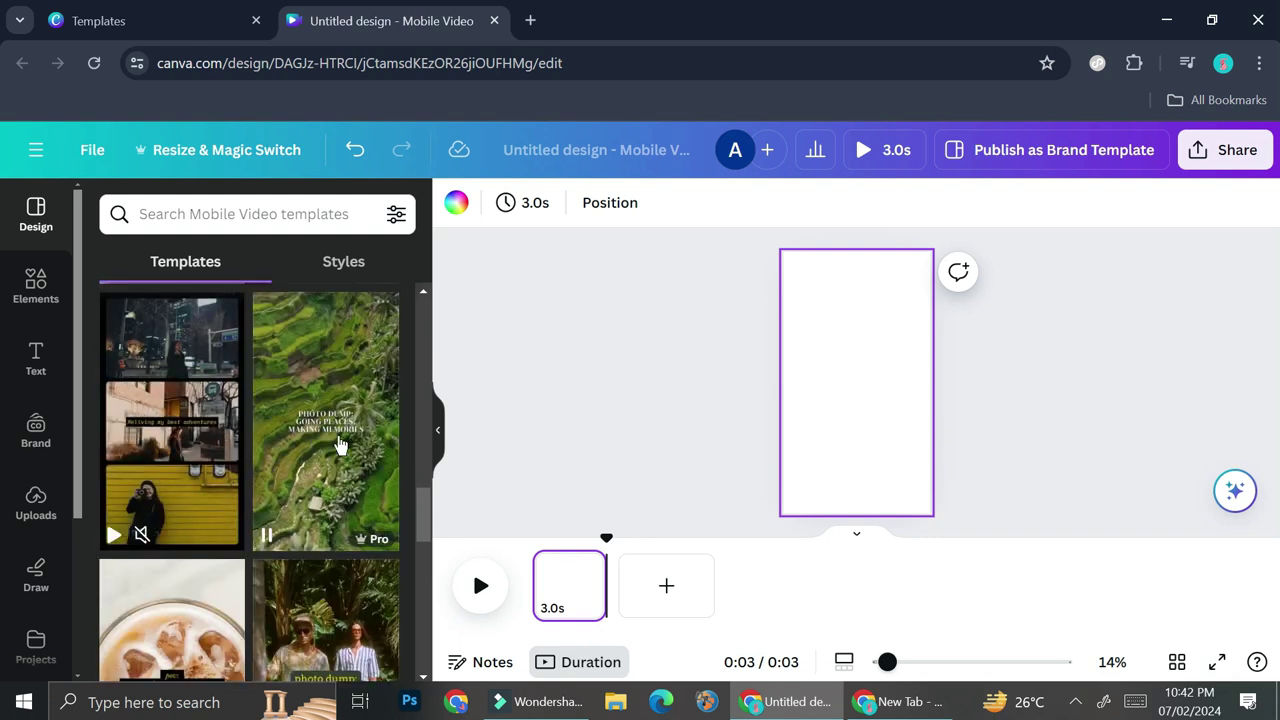
scroll(337, 443, down, 4)
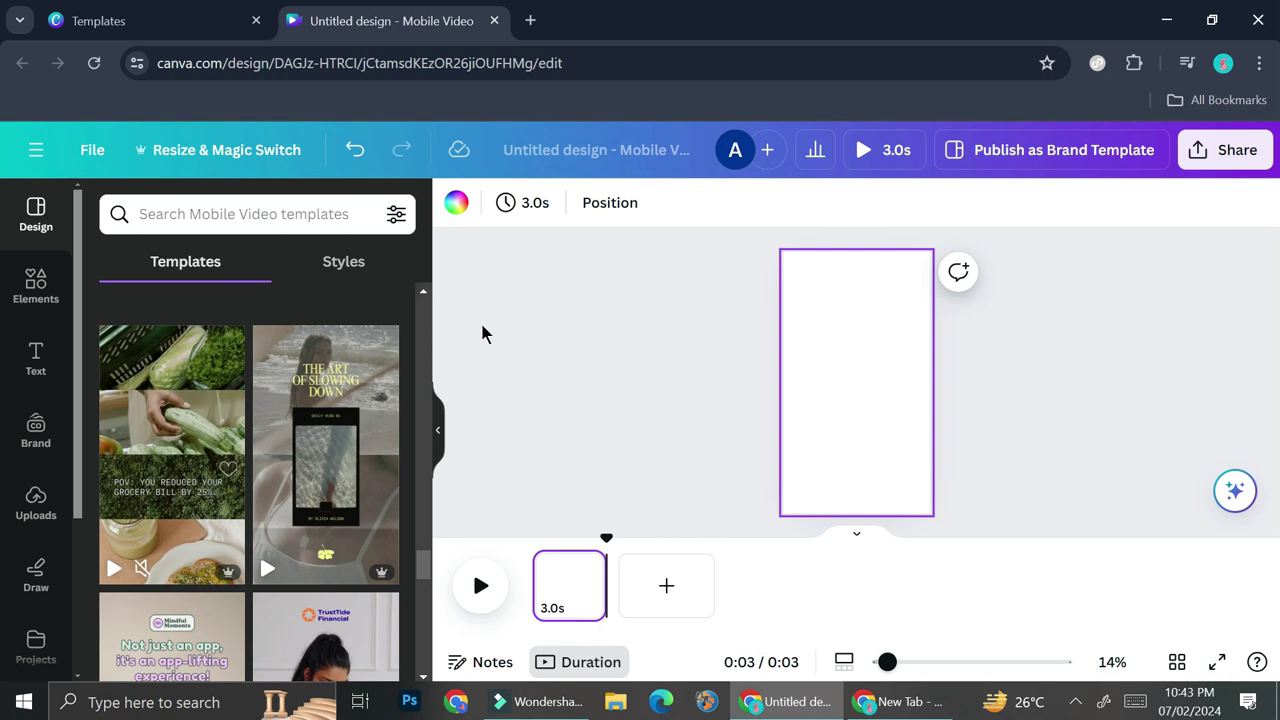
click(300, 223)
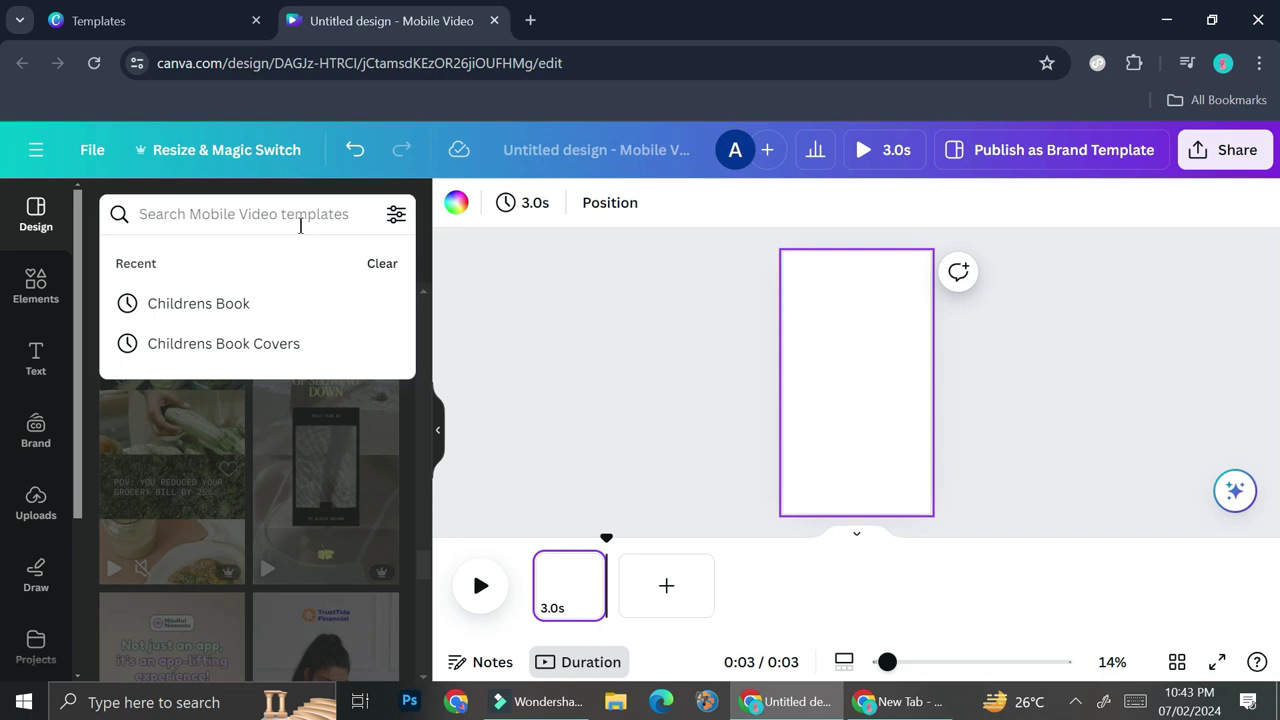
text(sea)
click(249, 490)
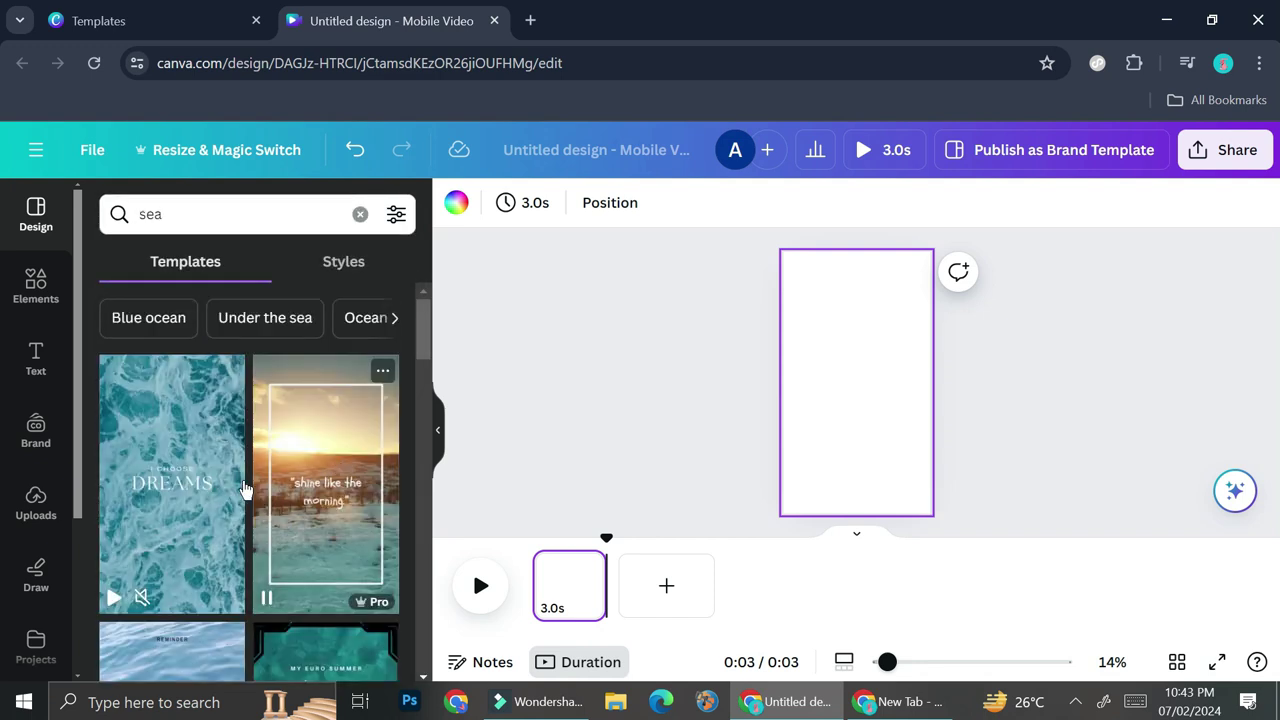
Apply the dark green ocean waves template with the centred love quote to the blank page.
scroll(363, 477, down, 3)
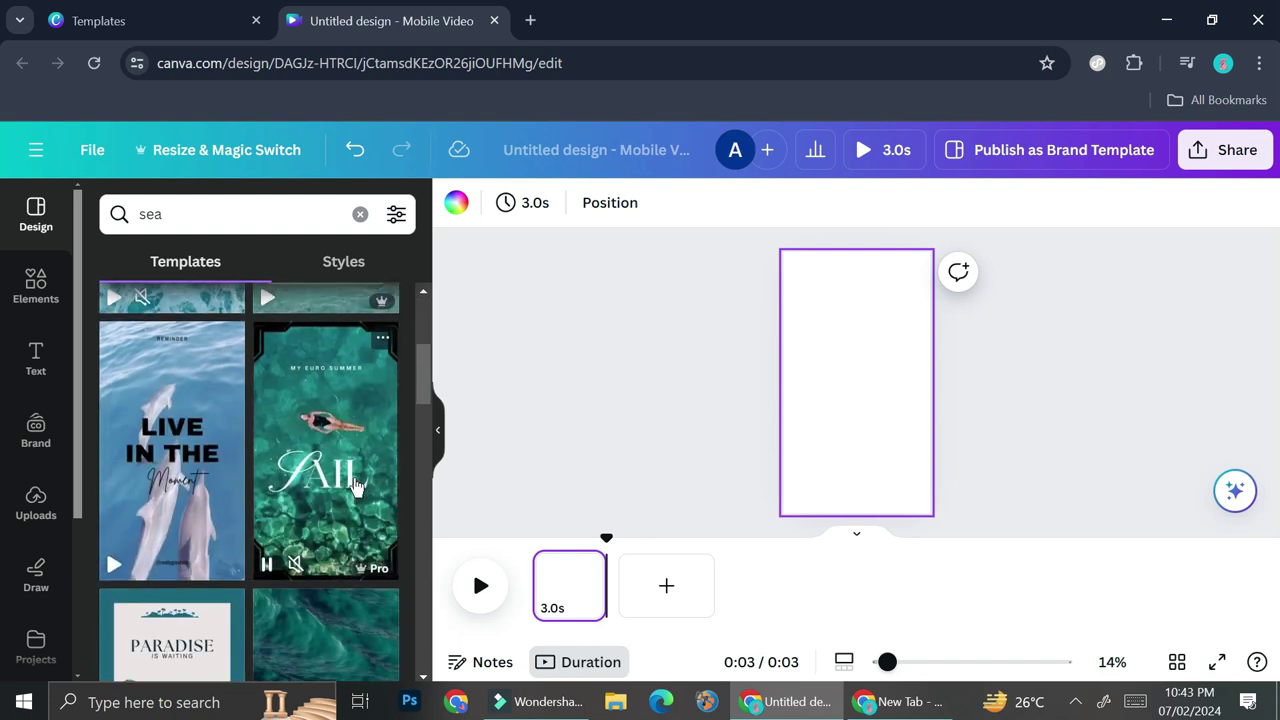
scroll(355, 487, down, 3)
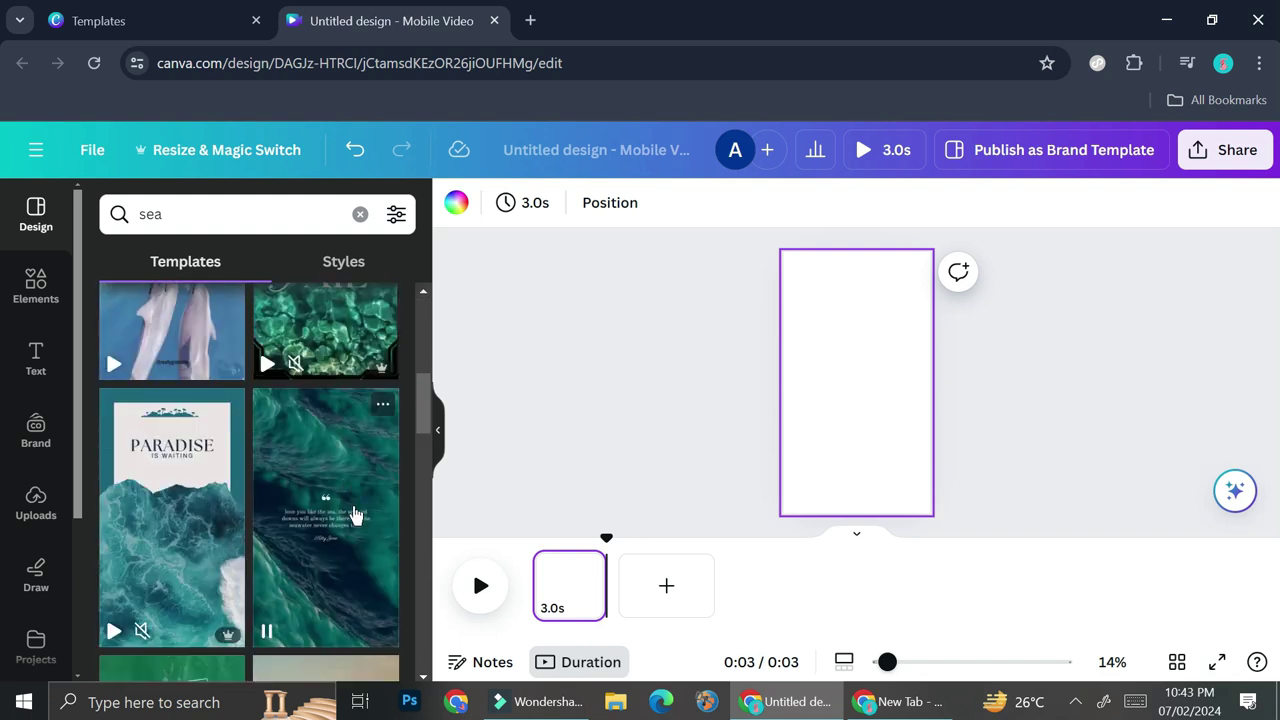
scroll(353, 518, down, 1)
scroll(337, 400, up, 1)
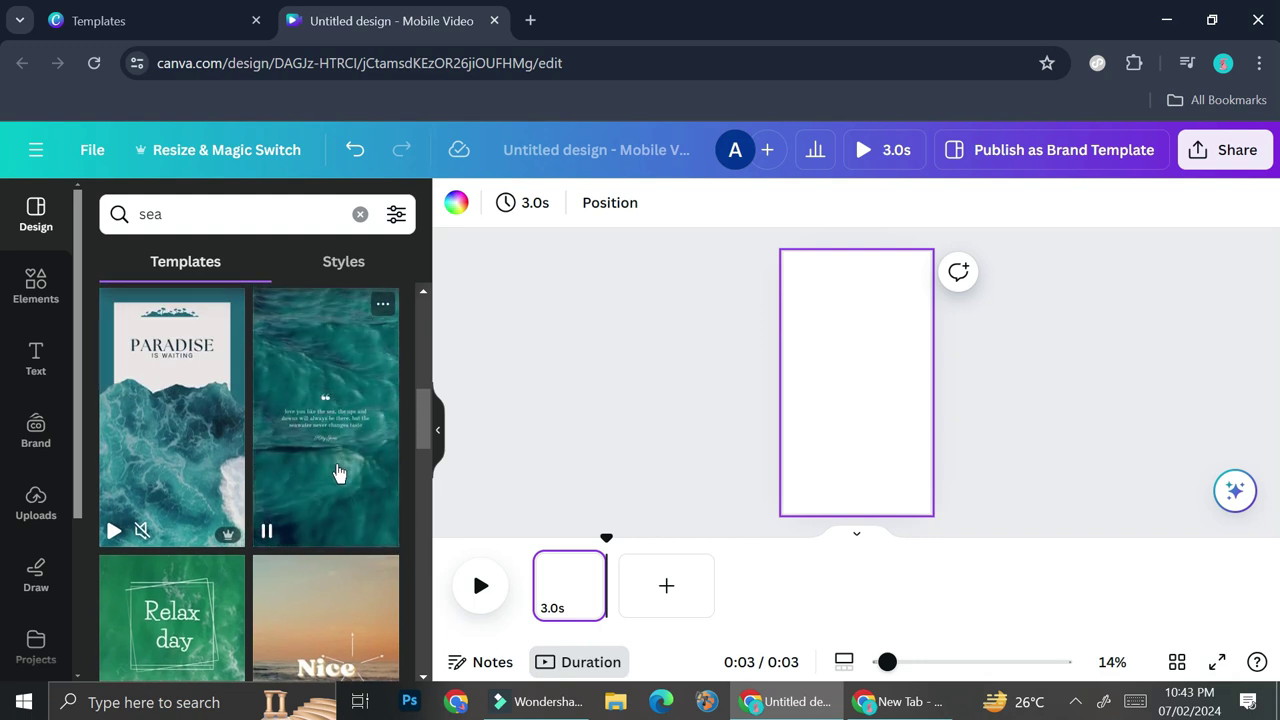
click(339, 472)
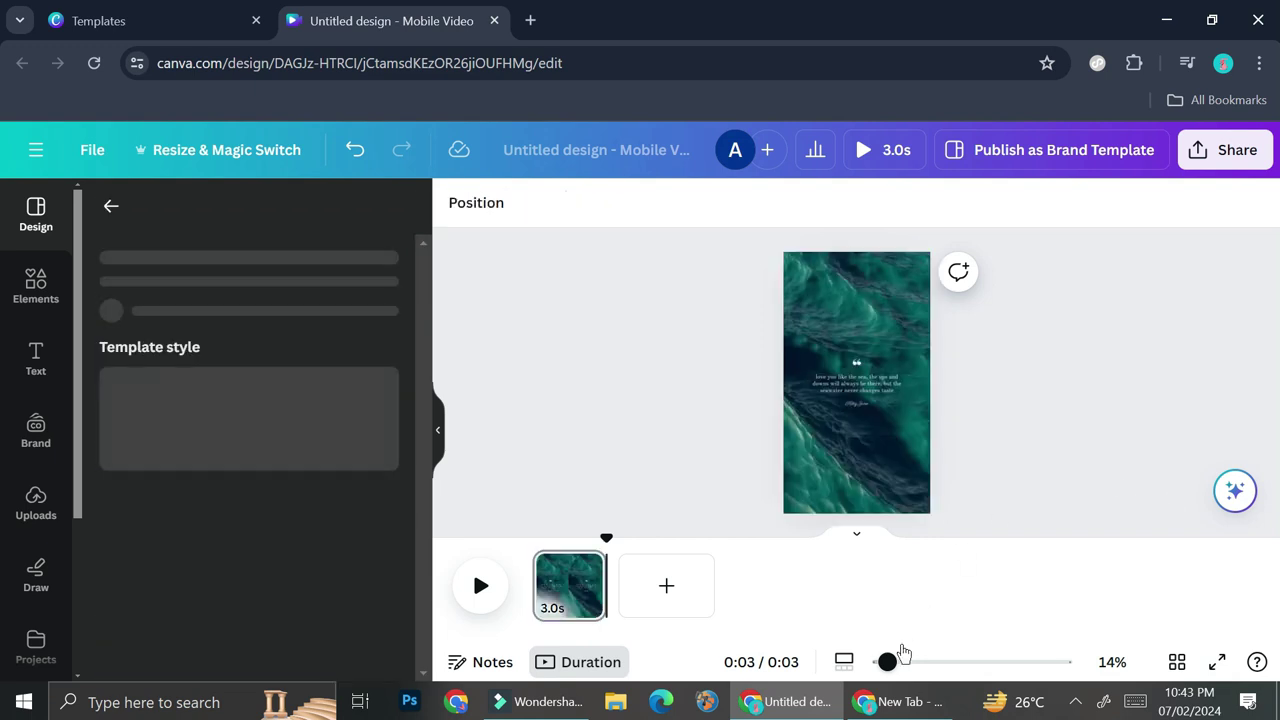
Trim the ocean template page's duration to 3.0 seconds.
mouse_move(916, 668)
mouse_down()
mouse_move(943, 665)
mouse_move(908, 662)
mouse_up()
click(931, 670)
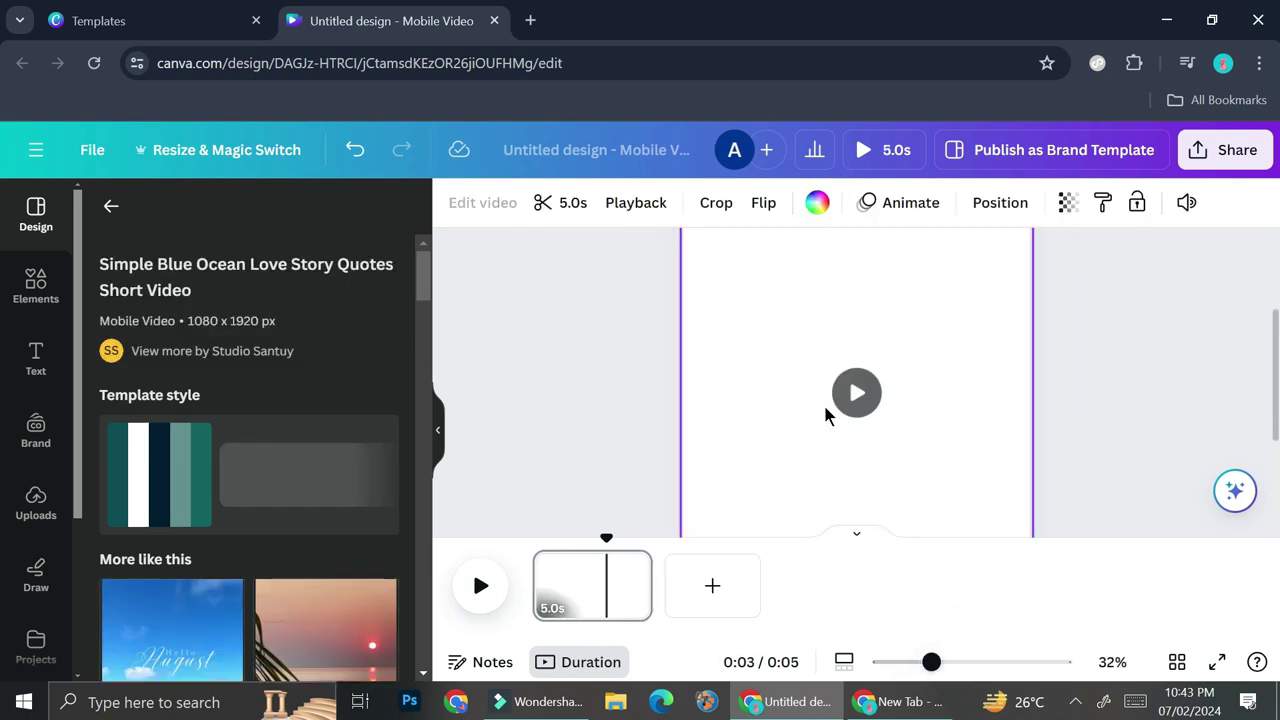
click(648, 586)
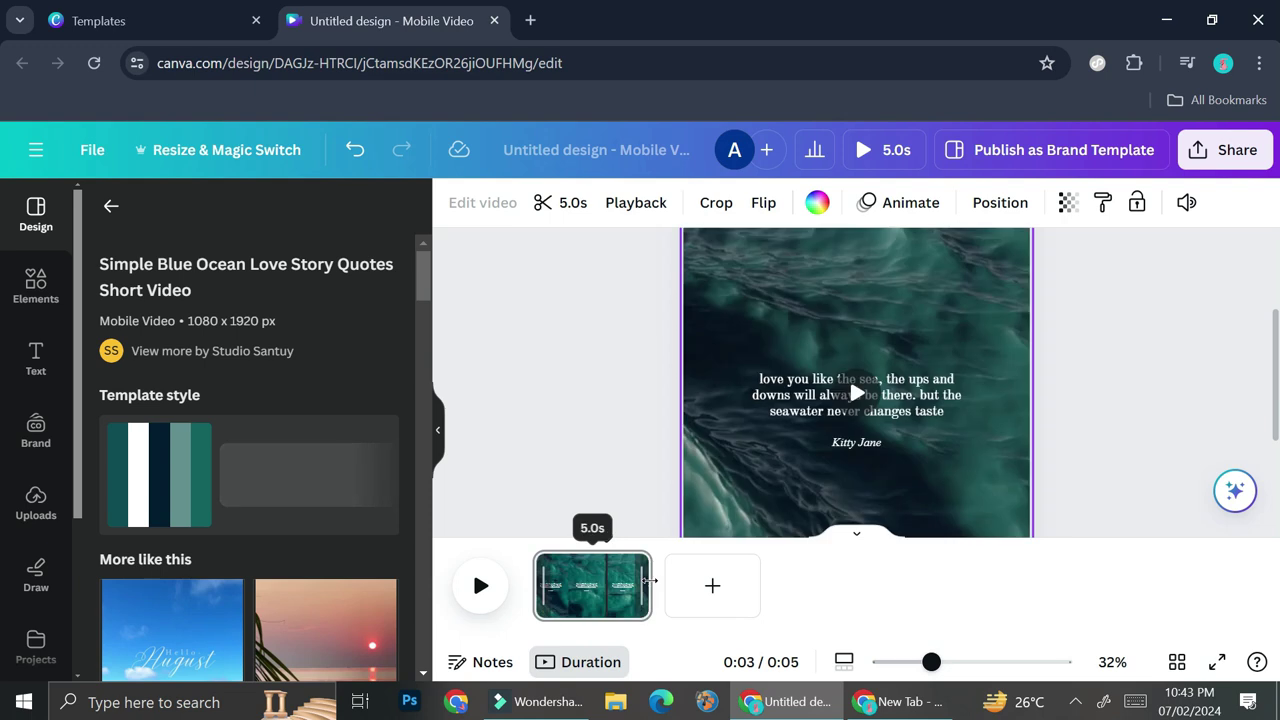
mouse_move(625, 586)
mouse_down()
mouse_move(591, 586)
mouse_move(606, 586)
mouse_up()
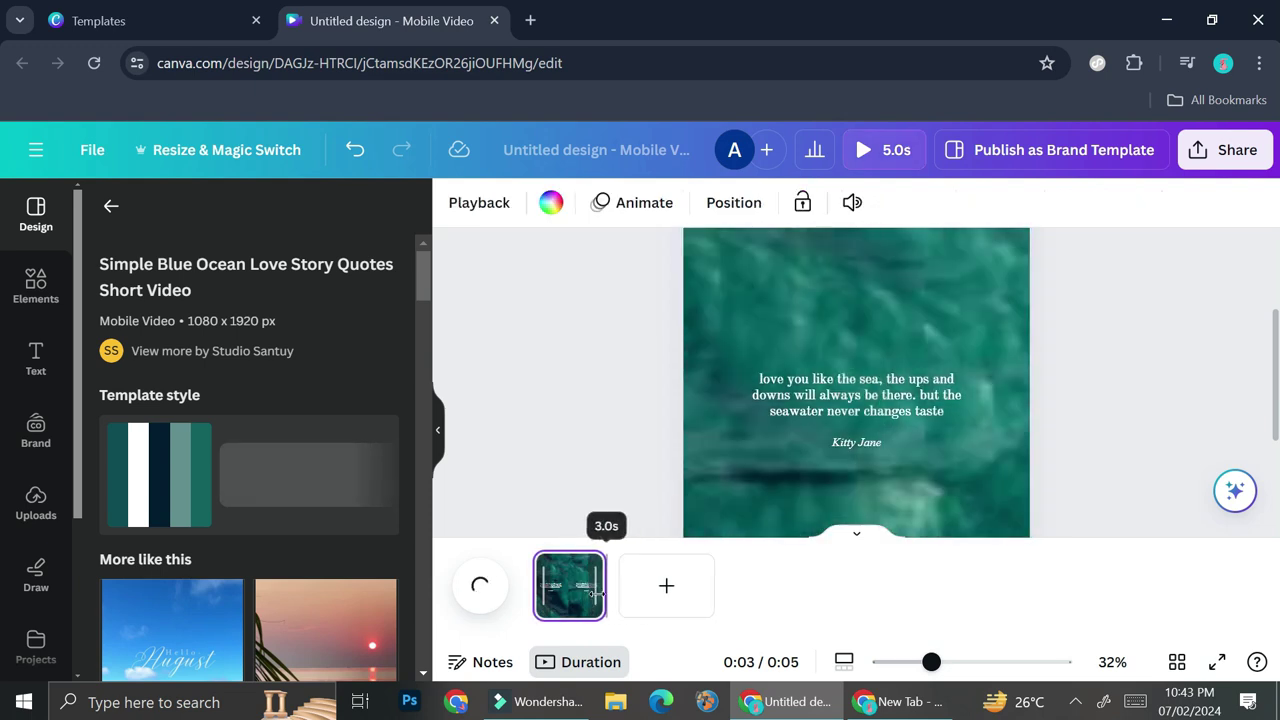
Replace the three-line quote text on the ocean page with "Ocean Quiz".
drag(931, 662, 911, 662)
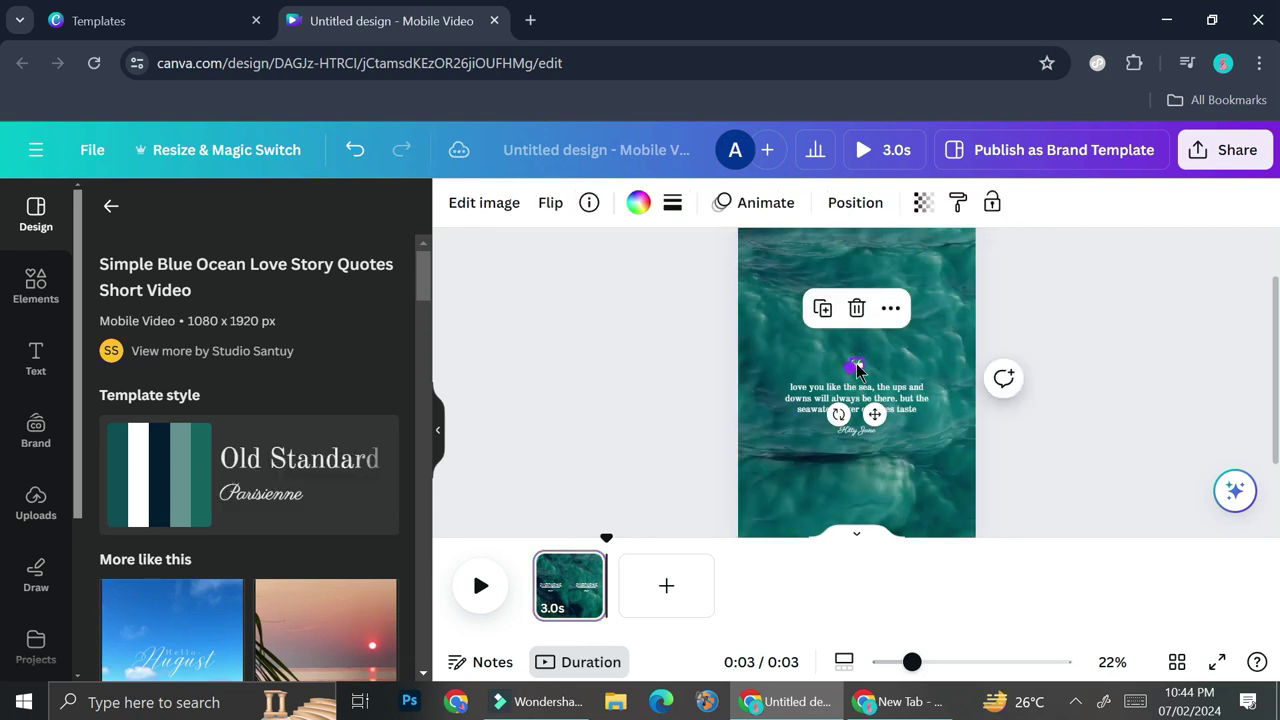
click(855, 393)
click(855, 393)
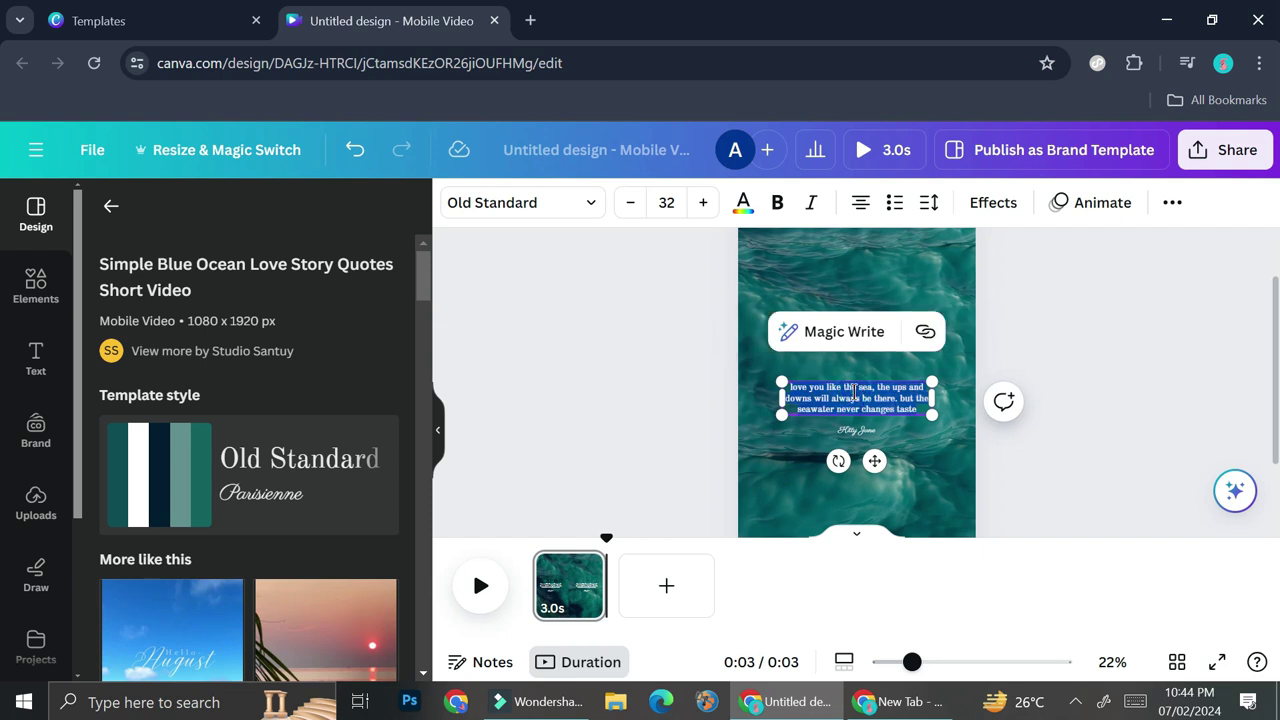
text(Ocean Quiz)
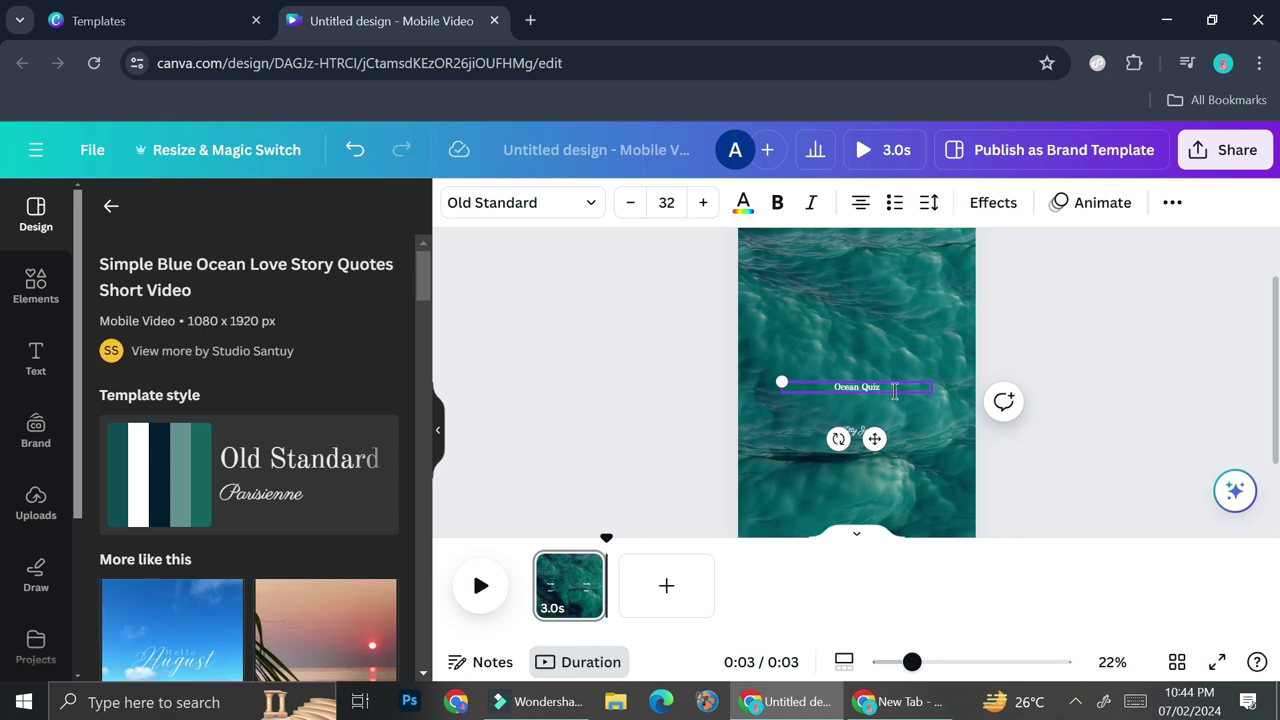
Enlarge the "Ocean Quiz" title text to font size 93.
click(706, 204)
click(706, 204)
click(706, 204)
click(706, 204)
click(706, 204)
click(706, 204)
click(706, 204)
click(706, 204)
click(706, 204)
click(706, 204)
click(706, 204)
click(706, 204)
click(706, 204)
click(706, 204)
click(706, 204)
click(706, 204)
click(706, 204)
click(706, 204)
click(706, 204)
click(706, 204)
click(706, 204)
click(706, 204)
click(706, 204)
Replace the small script text below the title with "How many can you guess?".
double_click(858, 432)
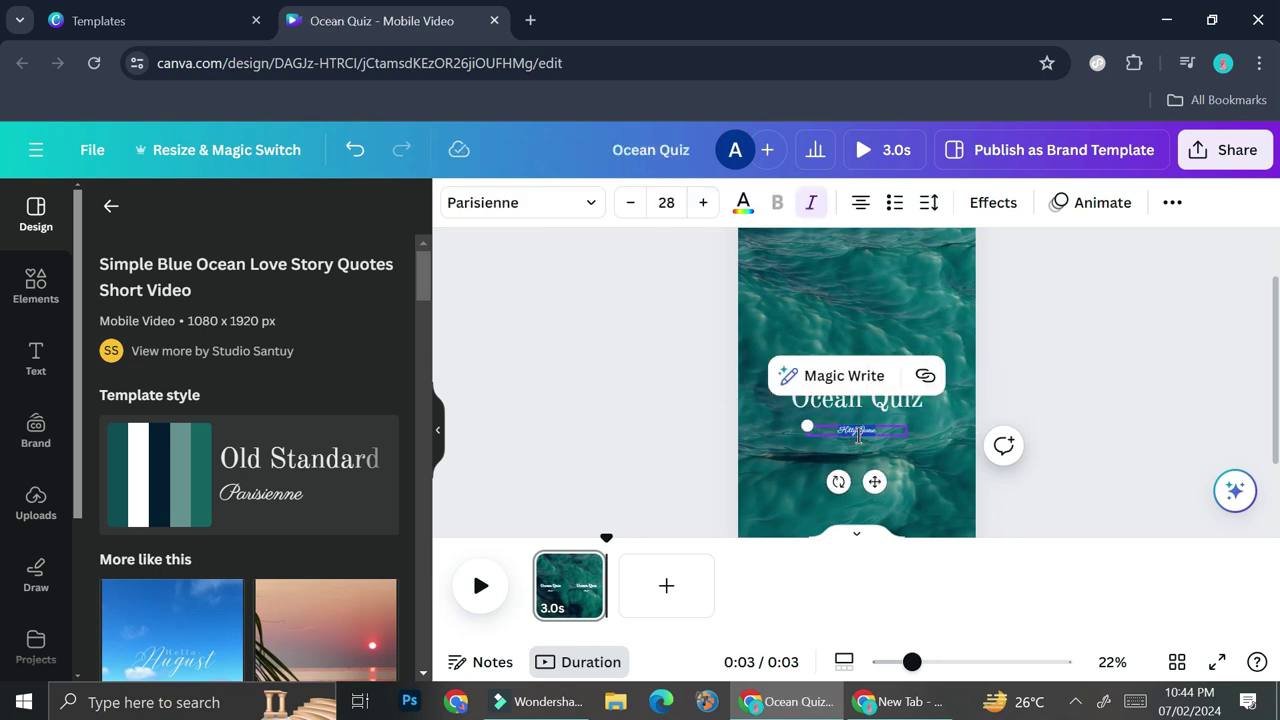
text(T)
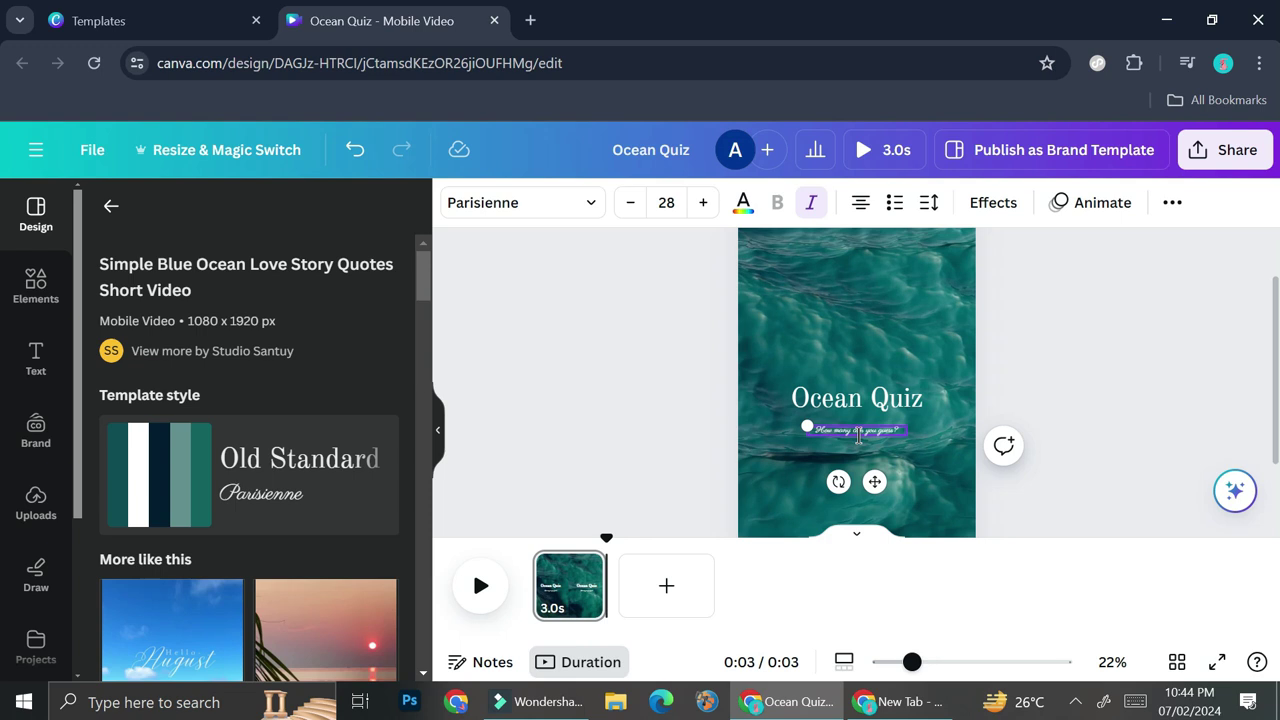
Increase the "Ocean Quiz" title's font size to 102.
click(937, 662)
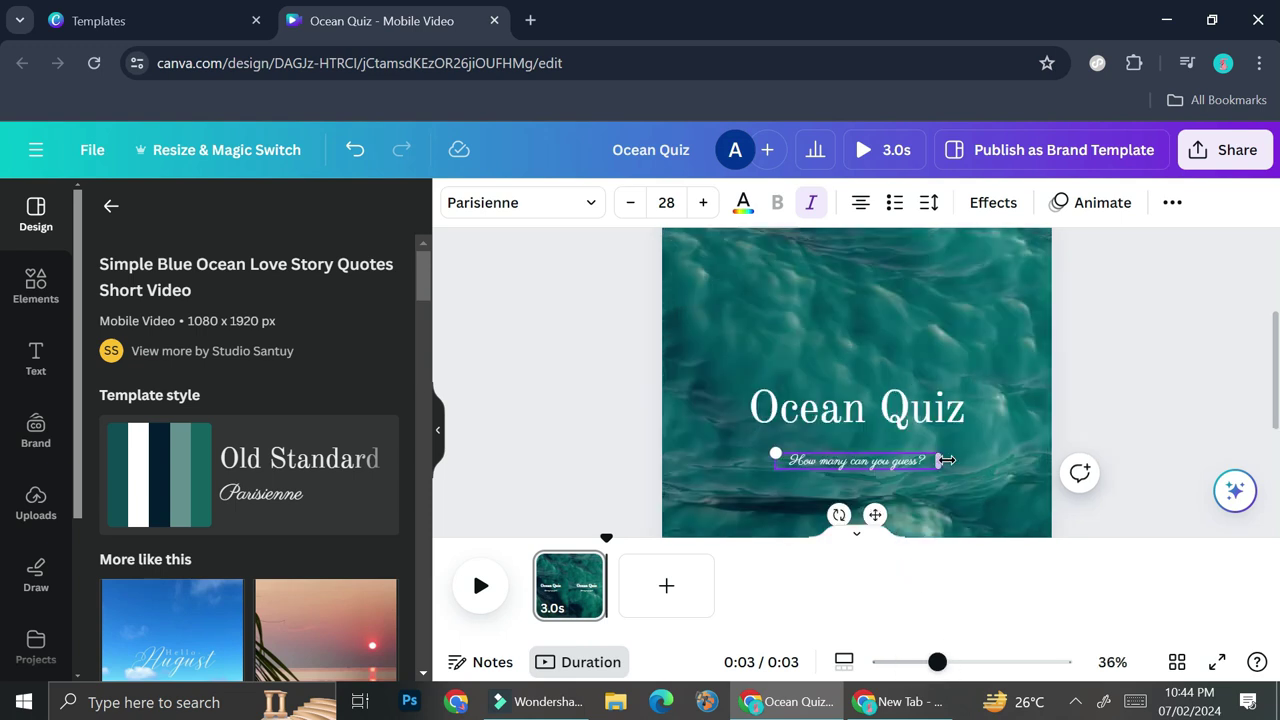
scroll(945, 465, down, 2)
click(985, 662)
scroll(951, 514, up, 4)
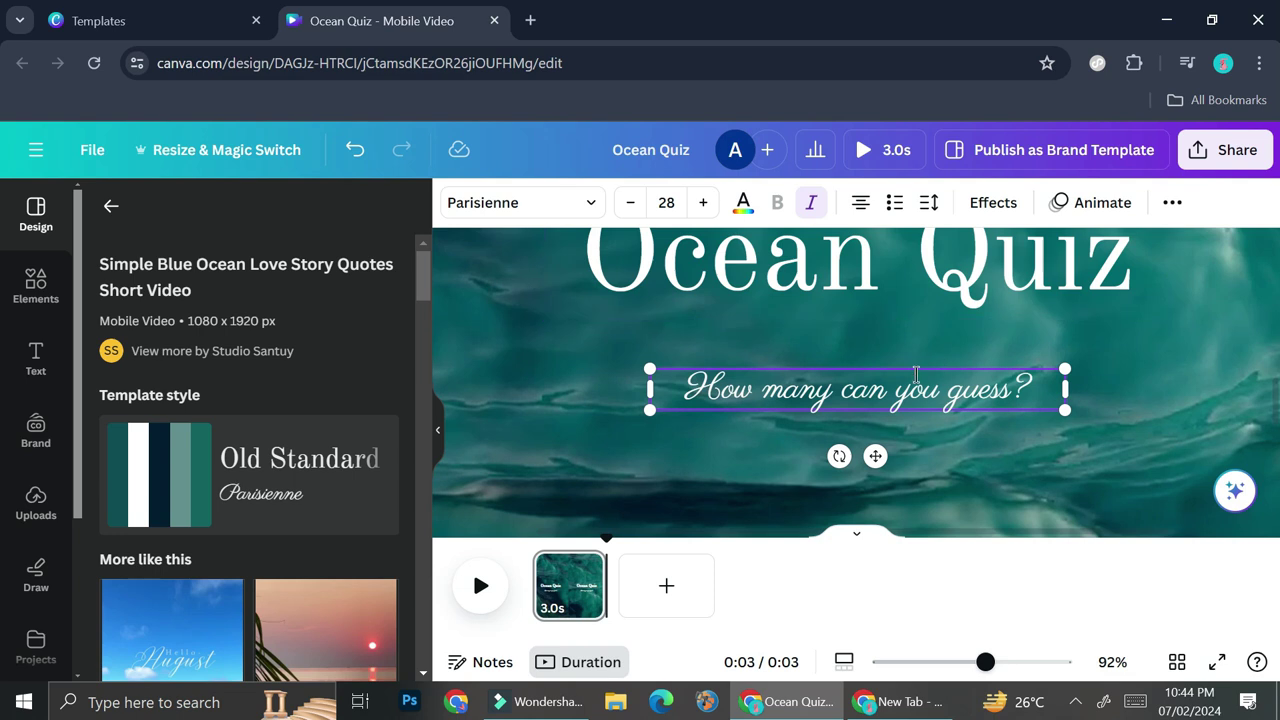
scroll(960, 376, up, 2)
click(958, 438)
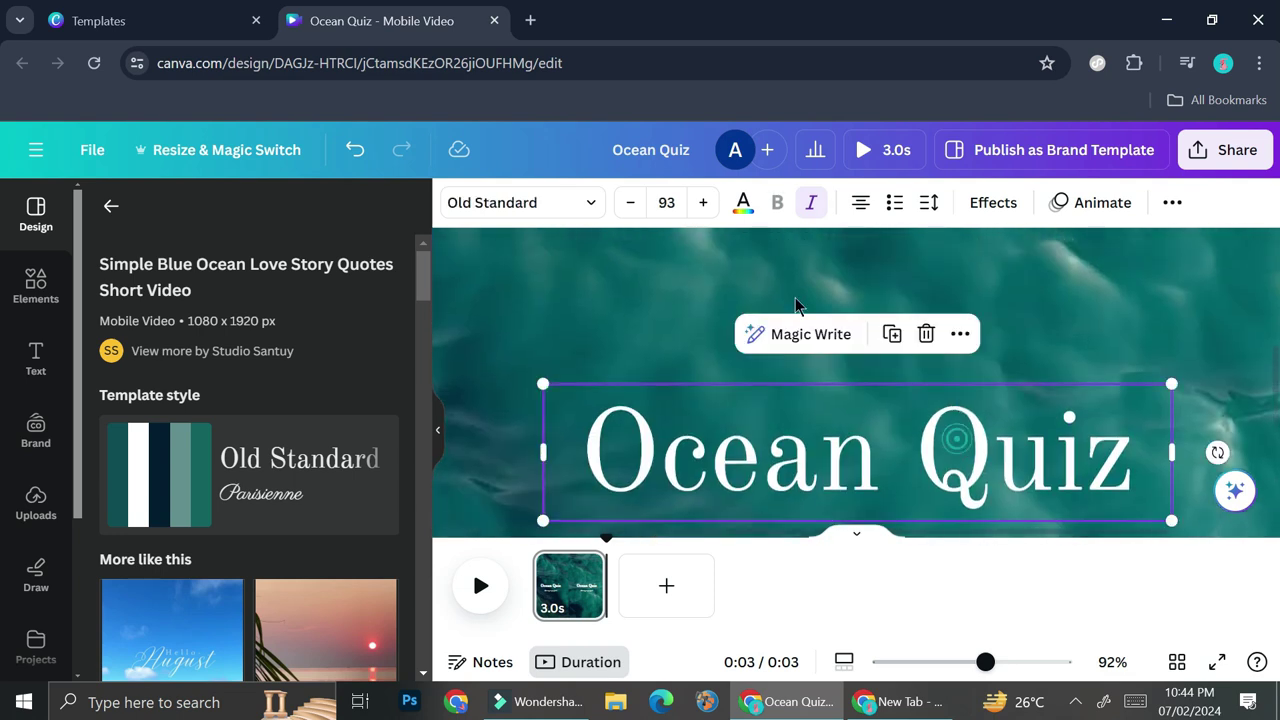
click(703, 202)
double_click(703, 202)
double_click(703, 202)
double_click(703, 202)
double_click(703, 202)
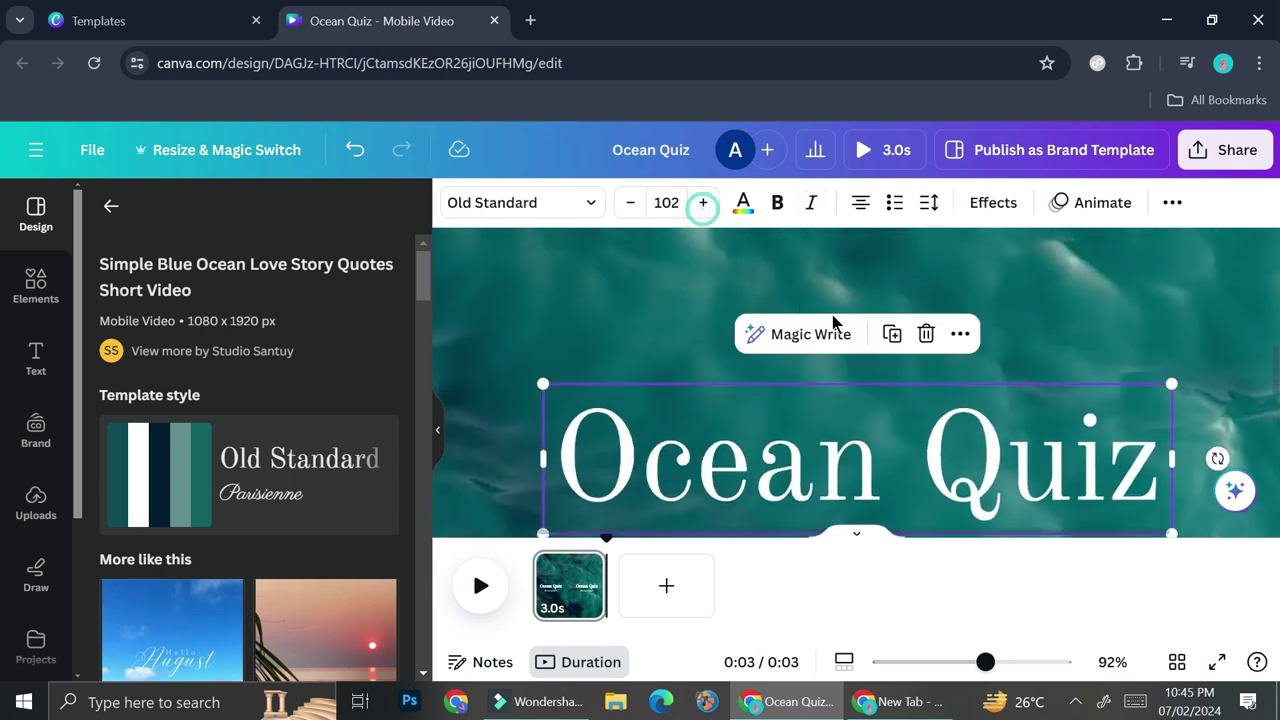
Undo the duplication of the "Ocean Quiz" title.
scroll(871, 345, down, 5)
scroll(871, 345, up, 4)
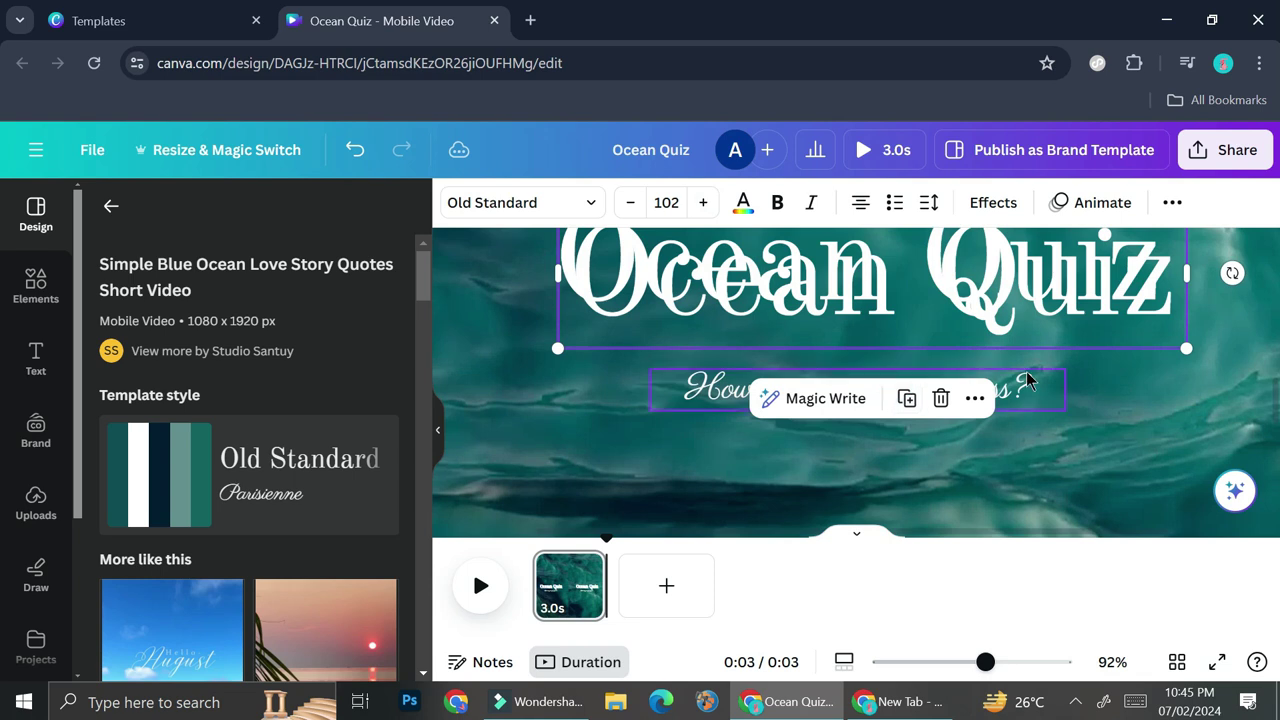
key(ctrl+z)
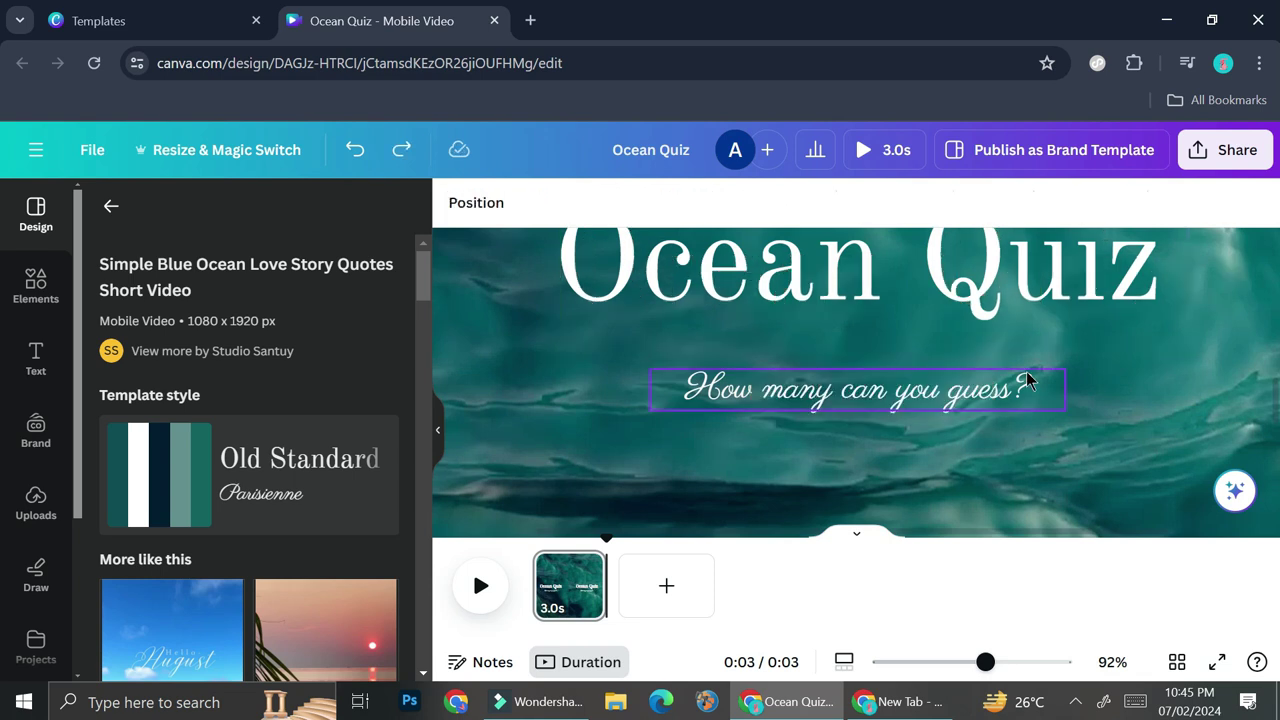
Set the "How many can you guess?" subtitle's font size to 32 and check the whole page.
click(1015, 395)
drag(985, 662, 906, 662)
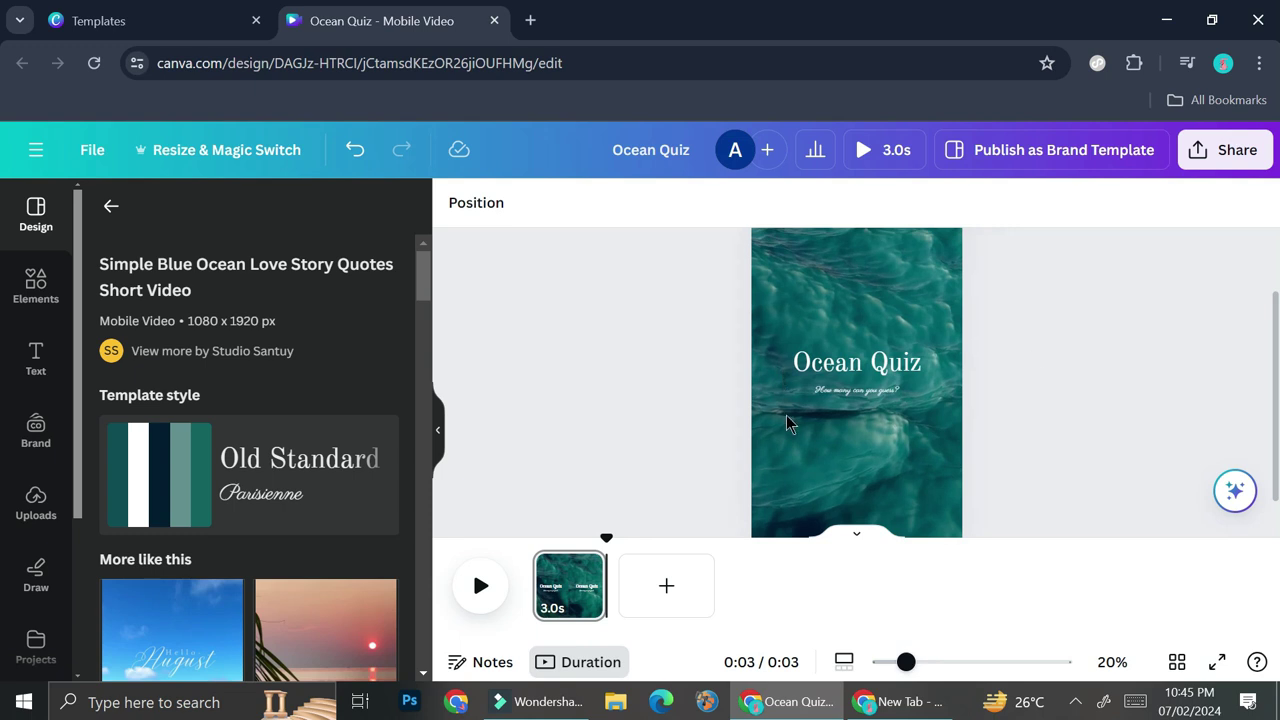
scroll(790, 345, up, 1)
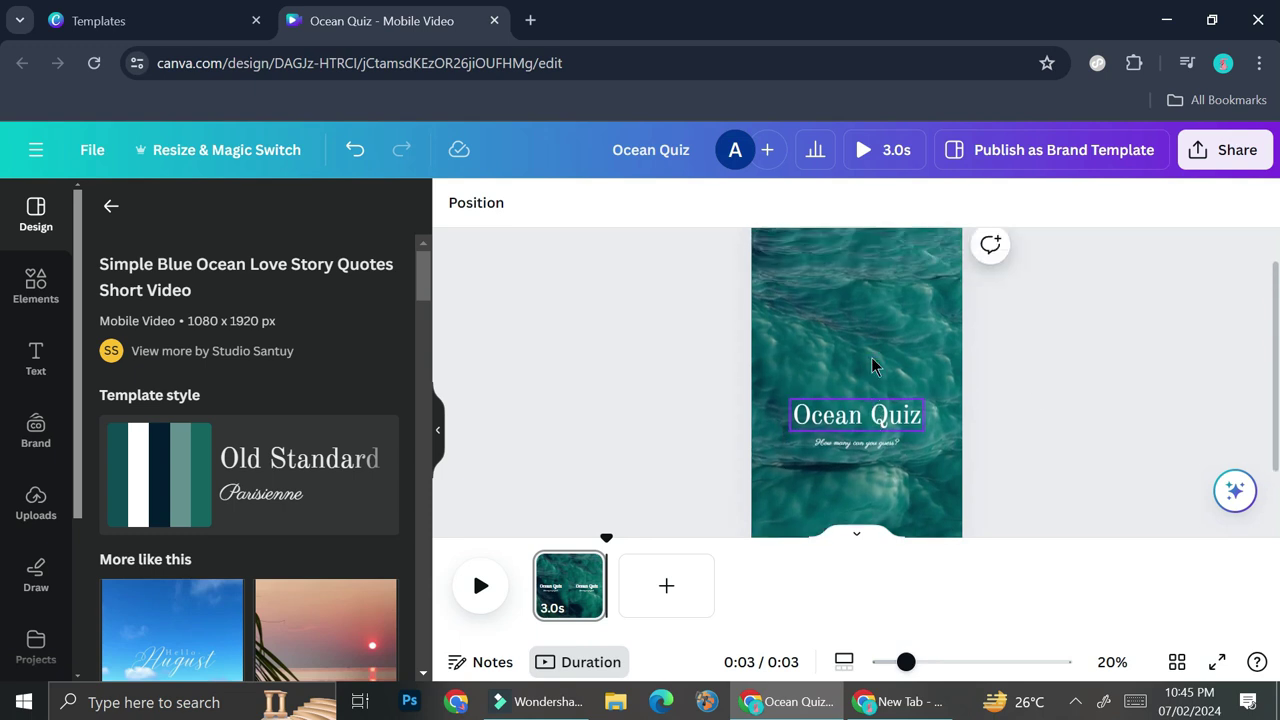
scroll(850, 330, down, 2)
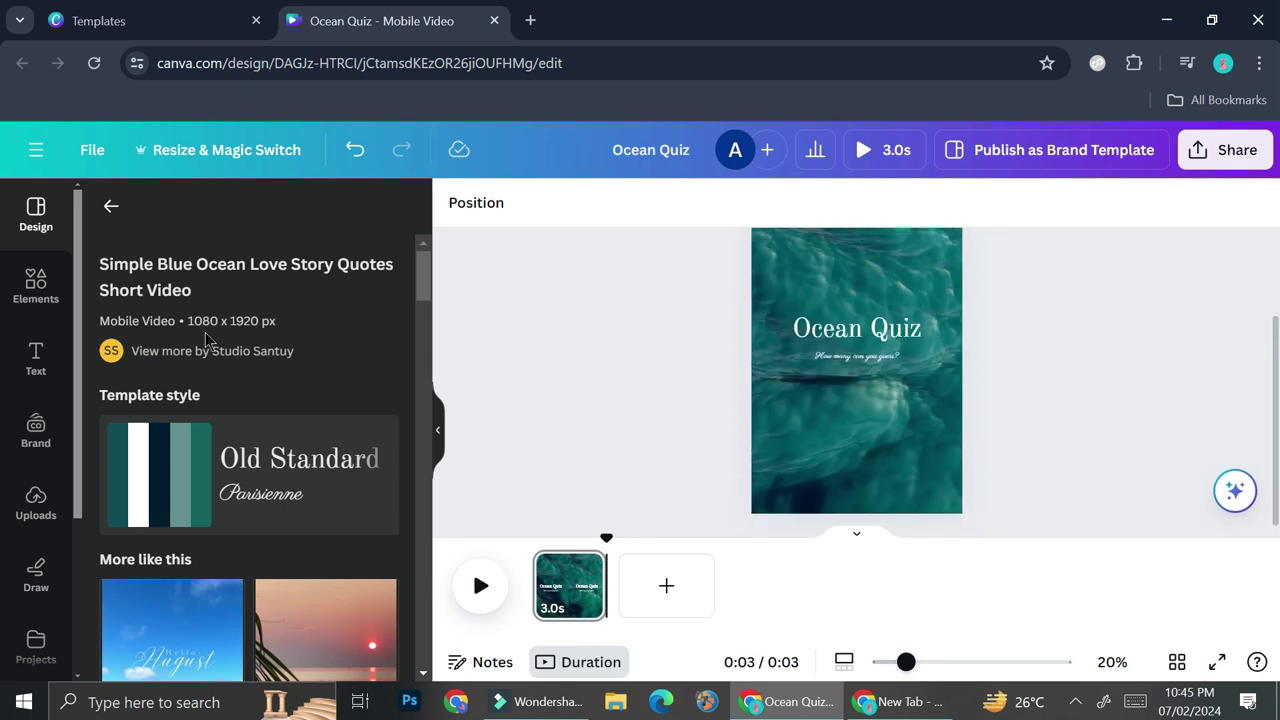
Search the elements for "button" and show all matching graphics.
click(38, 285)
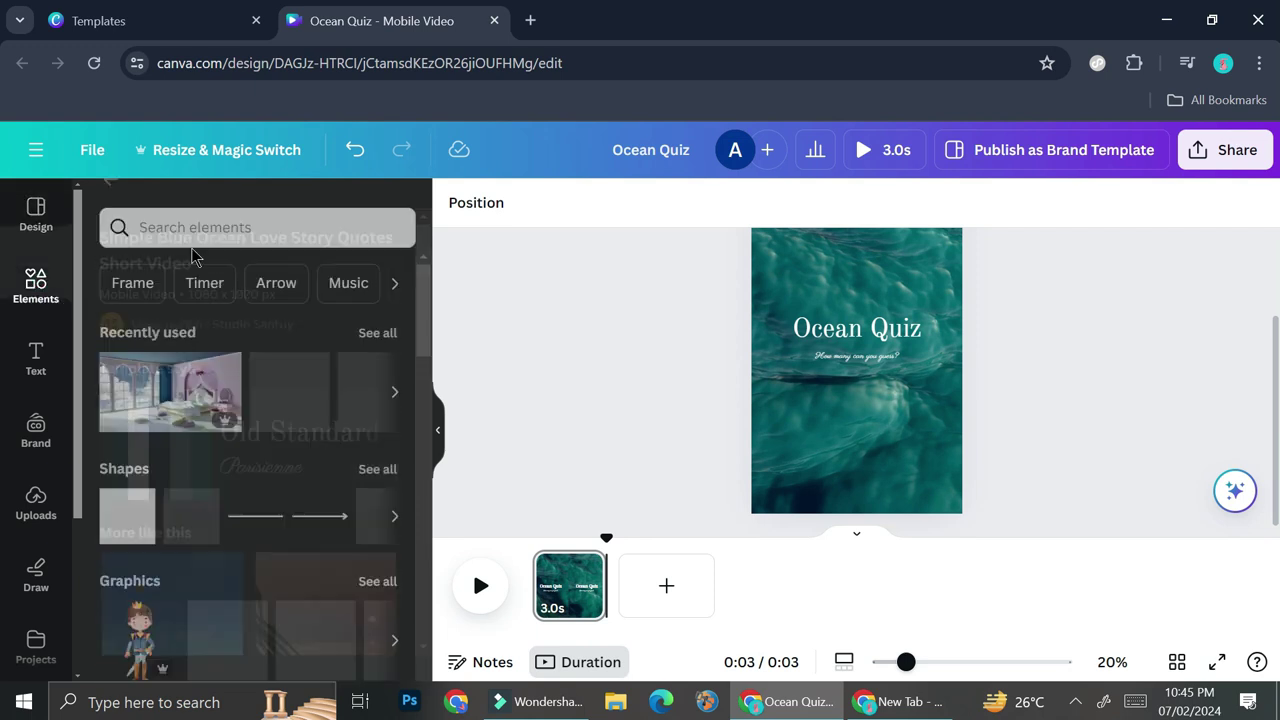
click(262, 222)
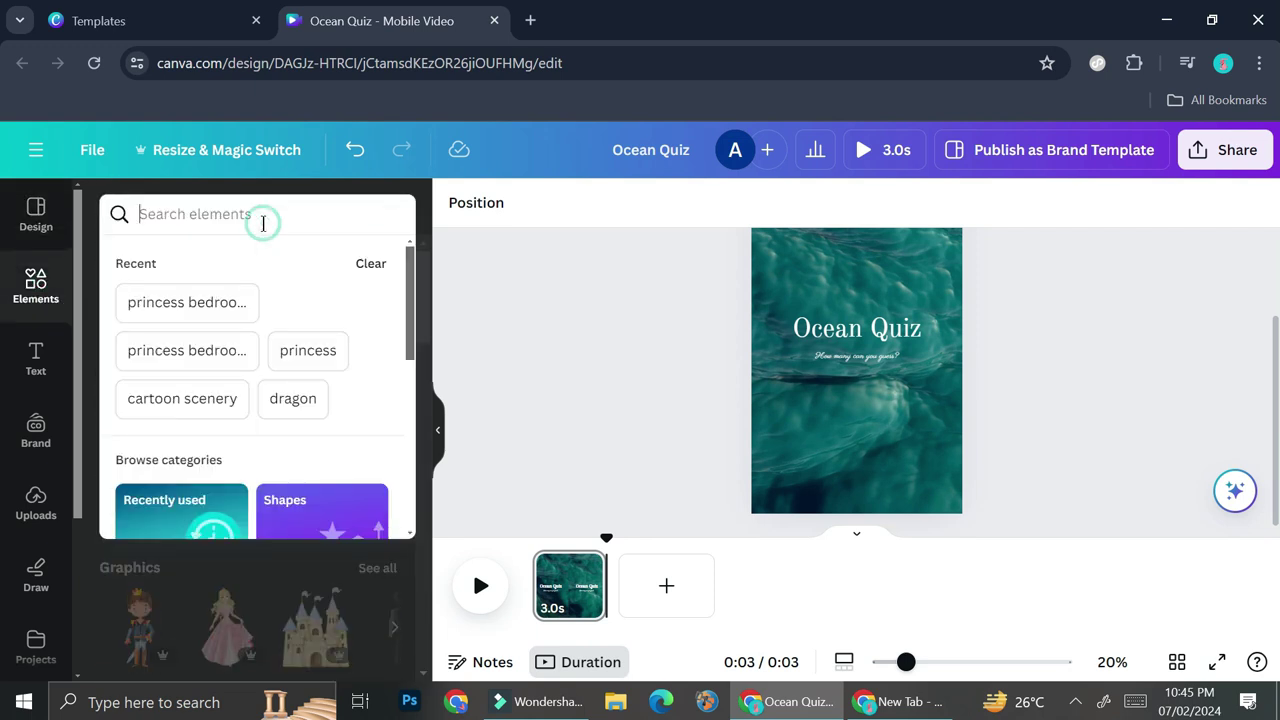
text(button)
key(Return)
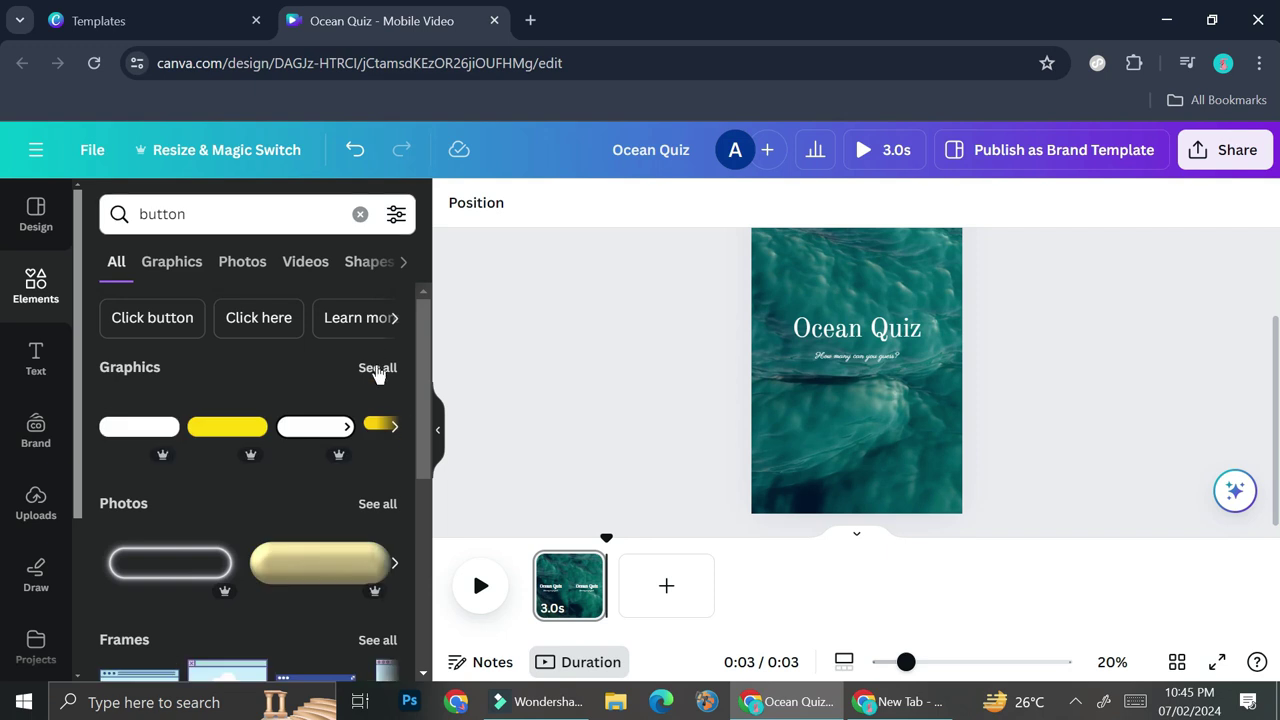
click(377, 368)
Add the yellow START button graphic to the page and place it centred just below the subtitle.
scroll(336, 498, down, 1)
scroll(336, 498, down, 5)
scroll(336, 498, down, 2)
scroll(336, 498, down, 2)
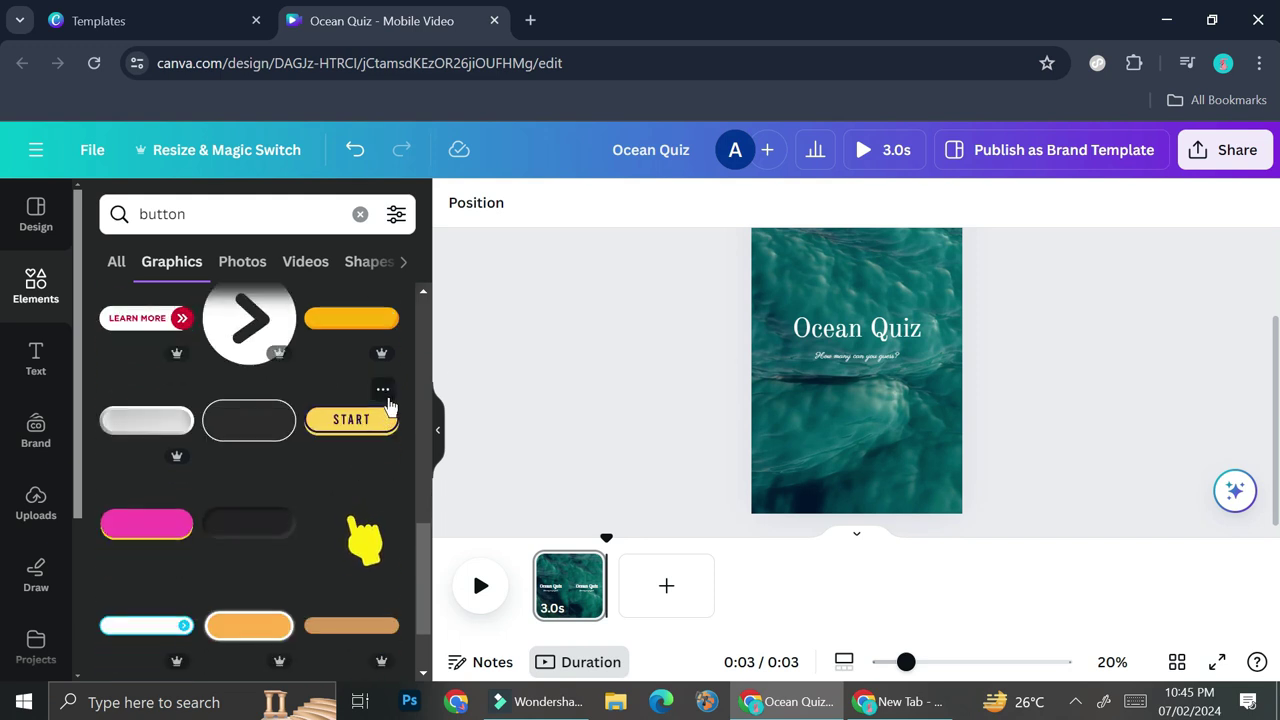
scroll(372, 424, down, 1)
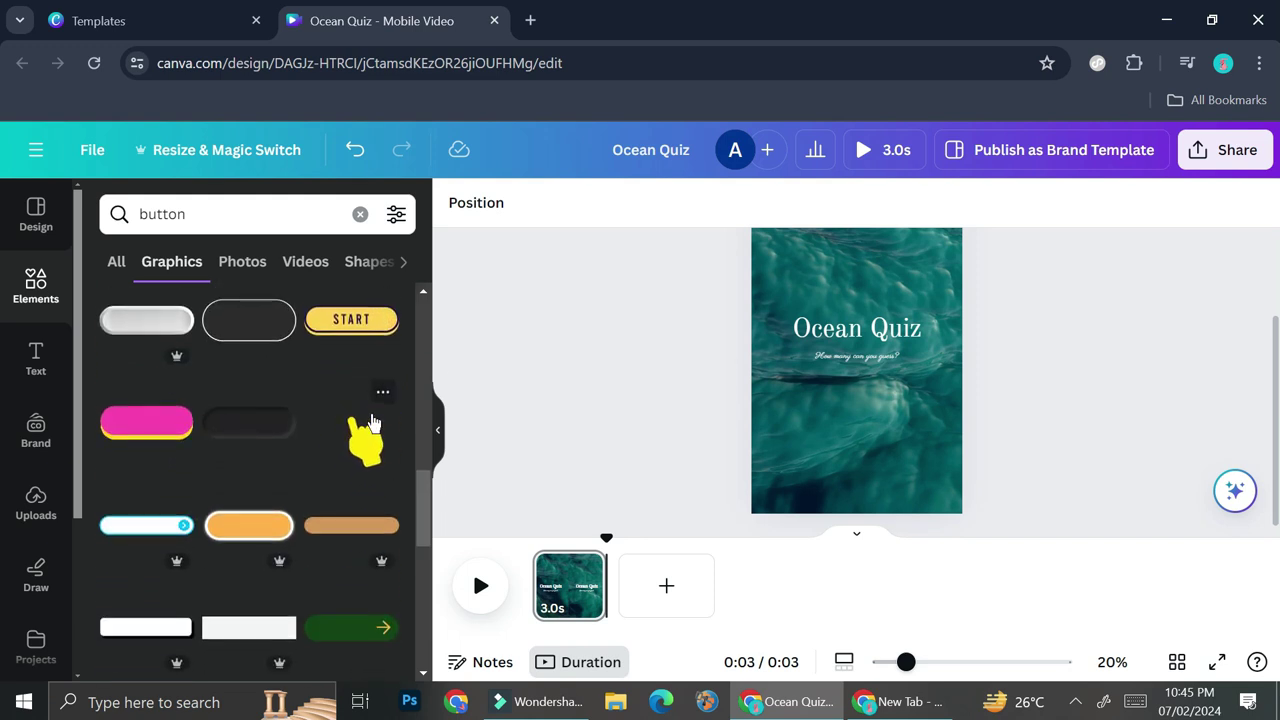
click(343, 318)
drag(874, 384, 876, 435)
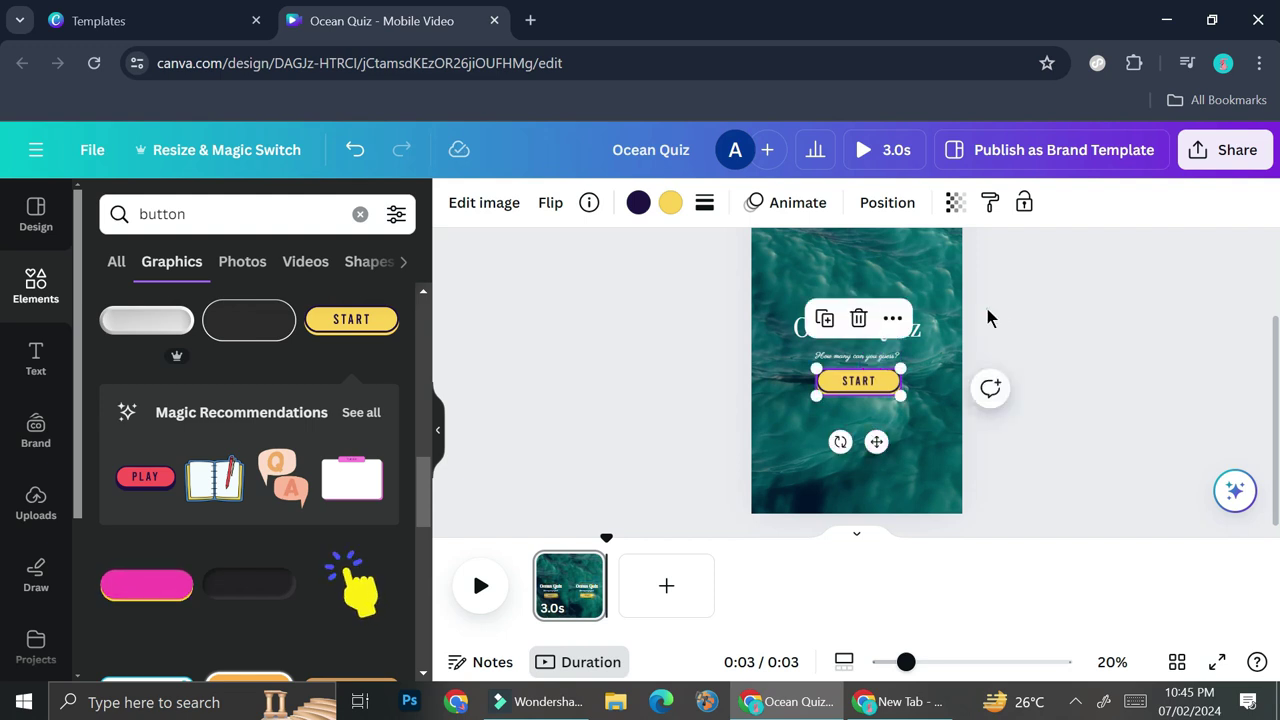
click(992, 308)
Move the title, subtitle and START button together slightly higher on the page.
click(880, 338)
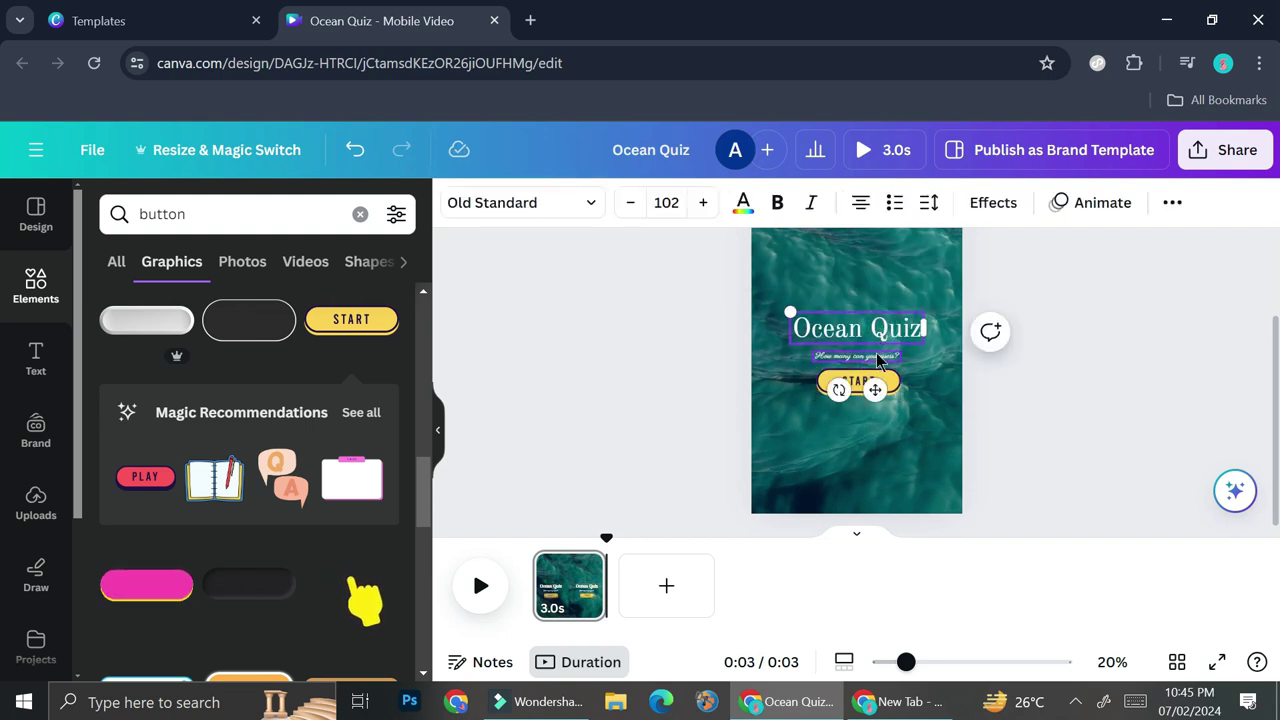
shift+click(857, 356)
shift+click(862, 382)
drag(872, 394, 877, 355)
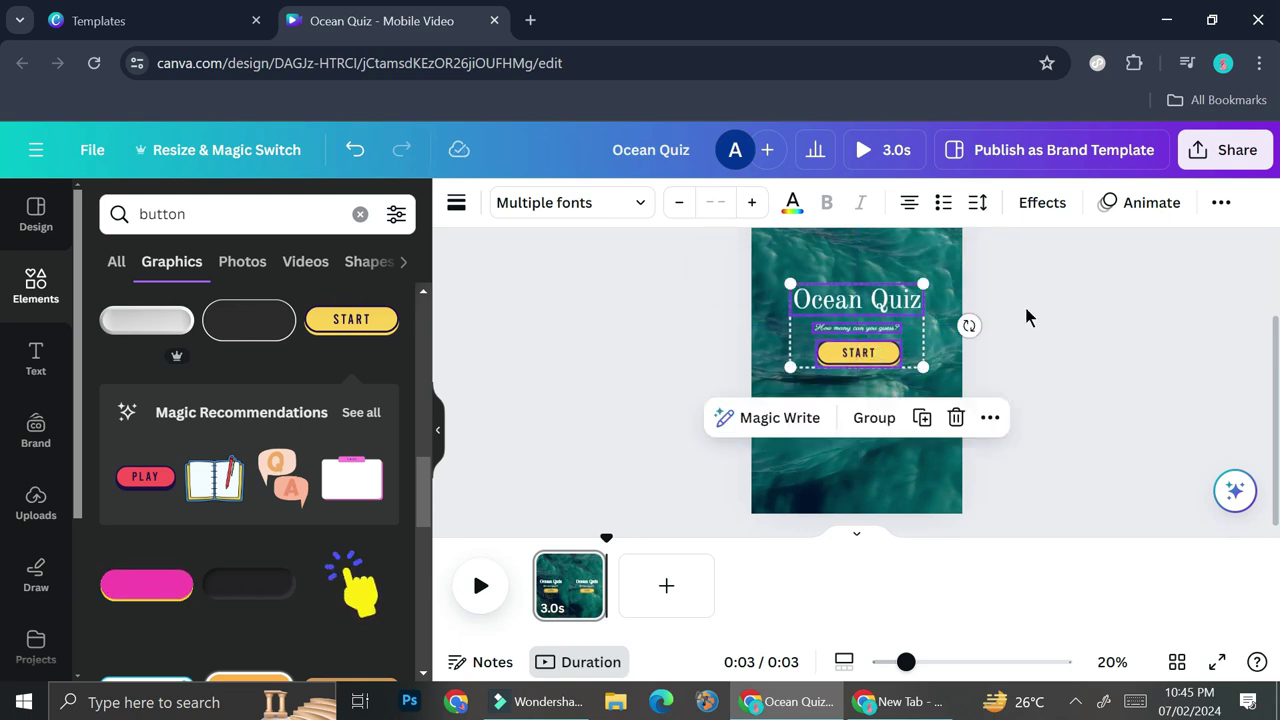
click(1032, 332)
Change the START button's yellow fill to the custom dark blue #274569.
scroll(890, 437, up, 2)
click(887, 396)
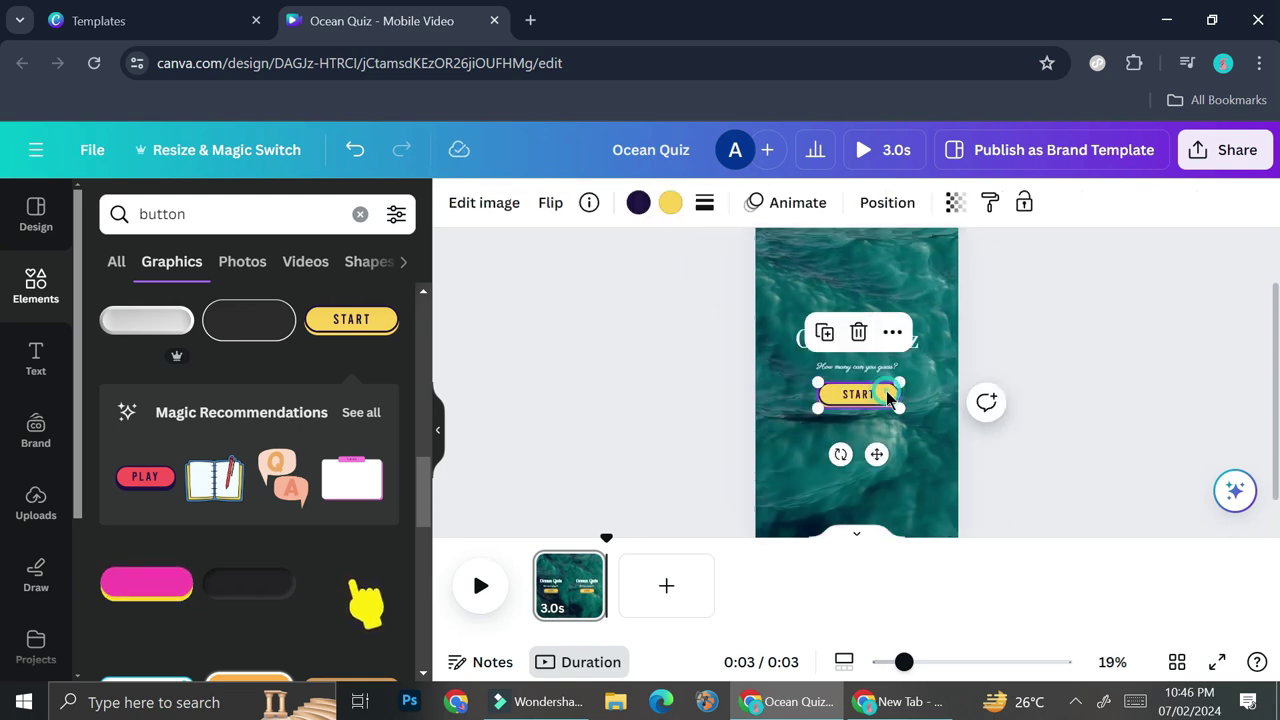
click(670, 203)
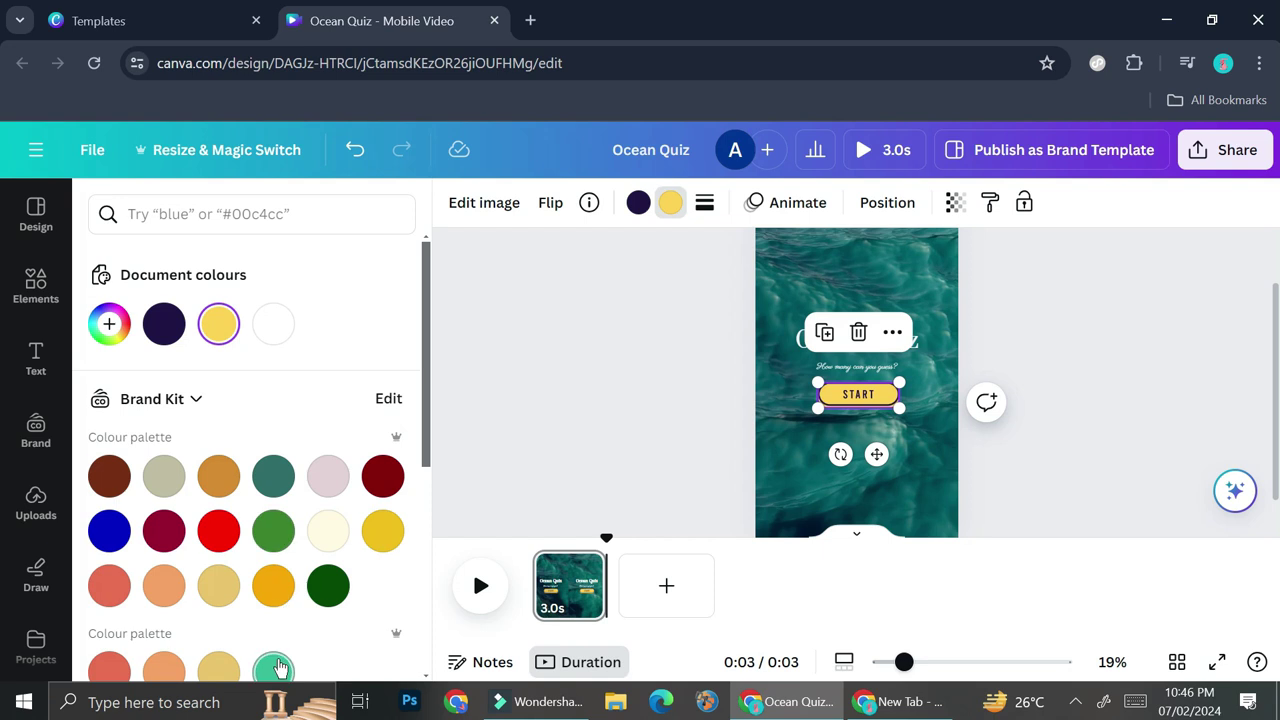
click(110, 328)
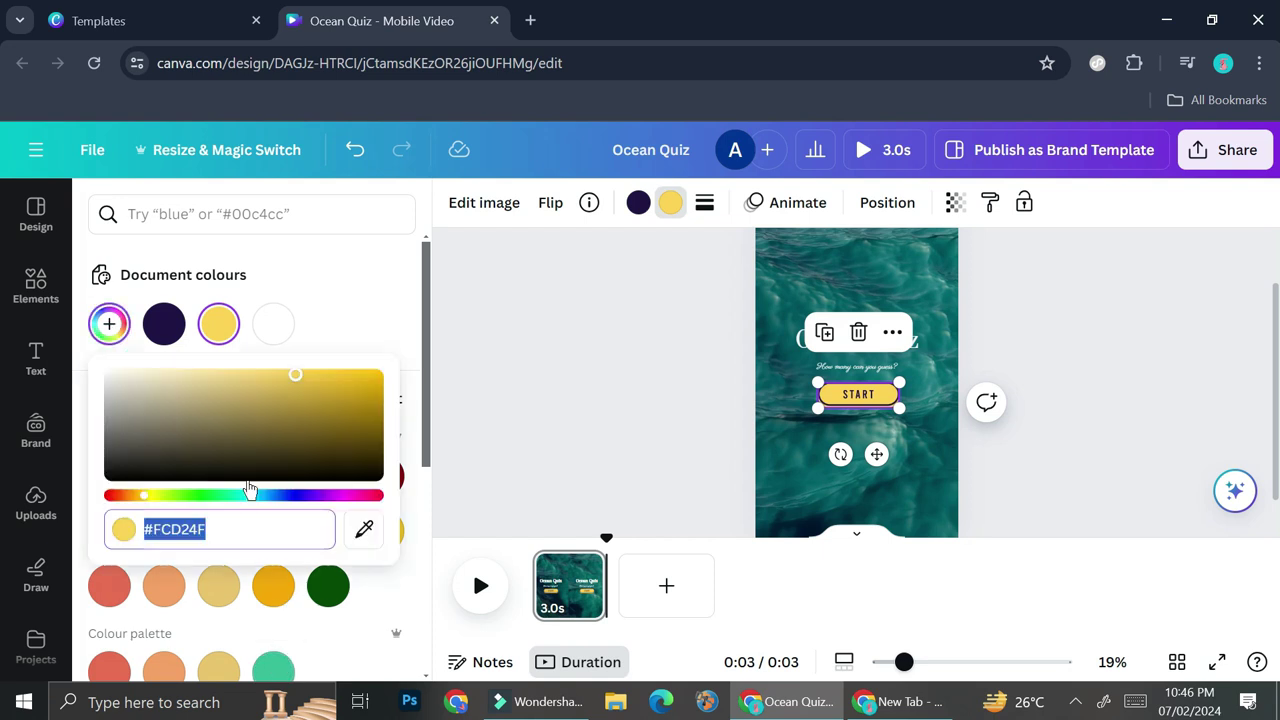
drag(218, 494, 272, 520)
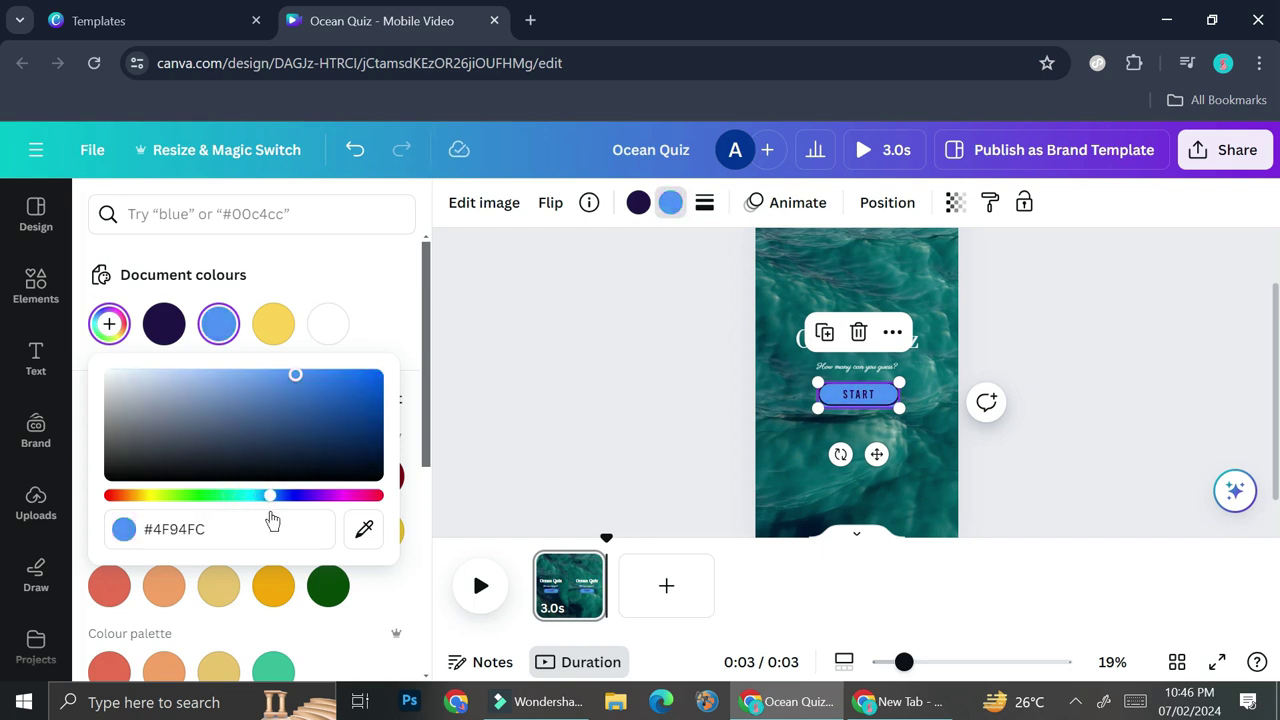
drag(272, 520, 268, 509)
drag(289, 380, 278, 433)
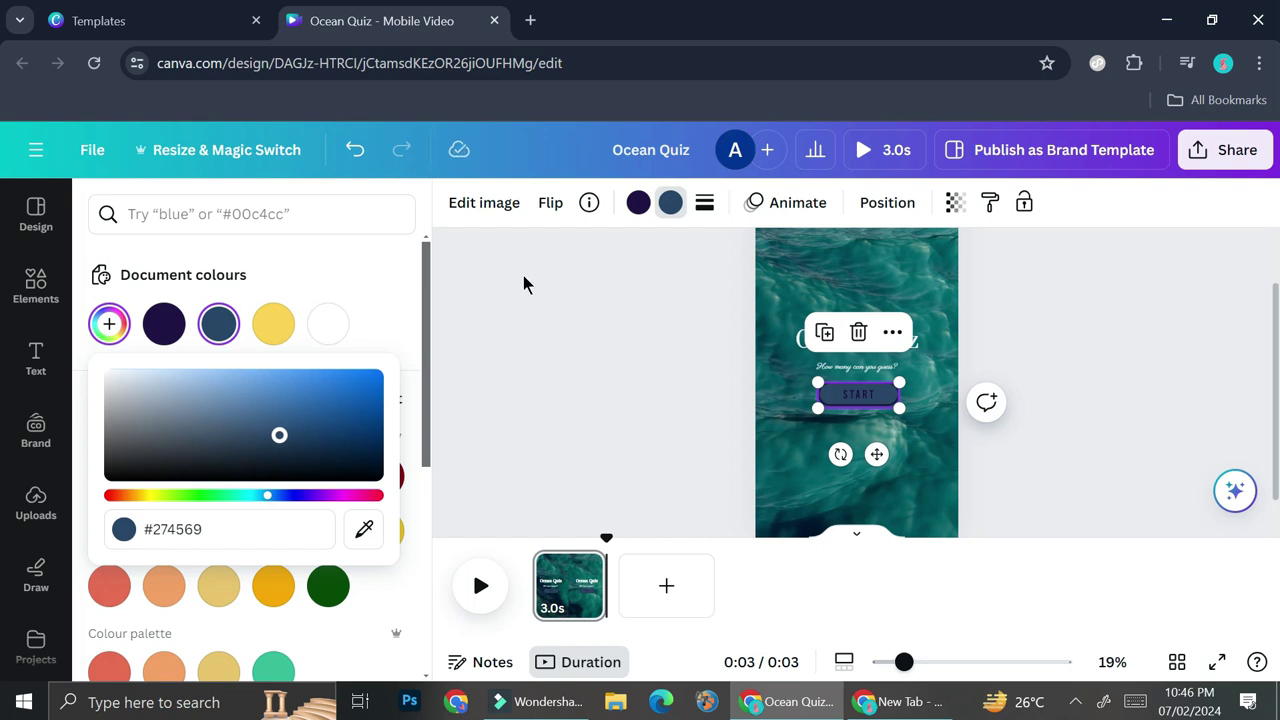
Change the START button's dark outline and lettering colour to white #ffffff.
click(639, 203)
click(324, 336)
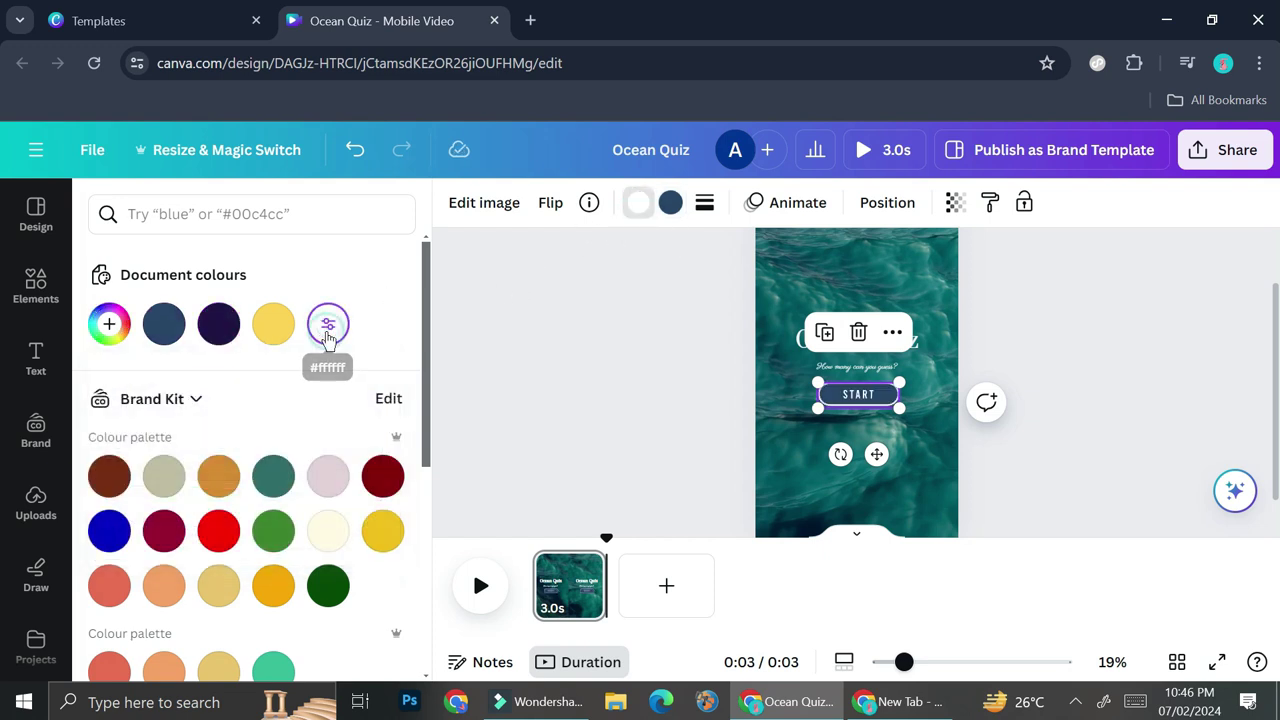
key(Escape)
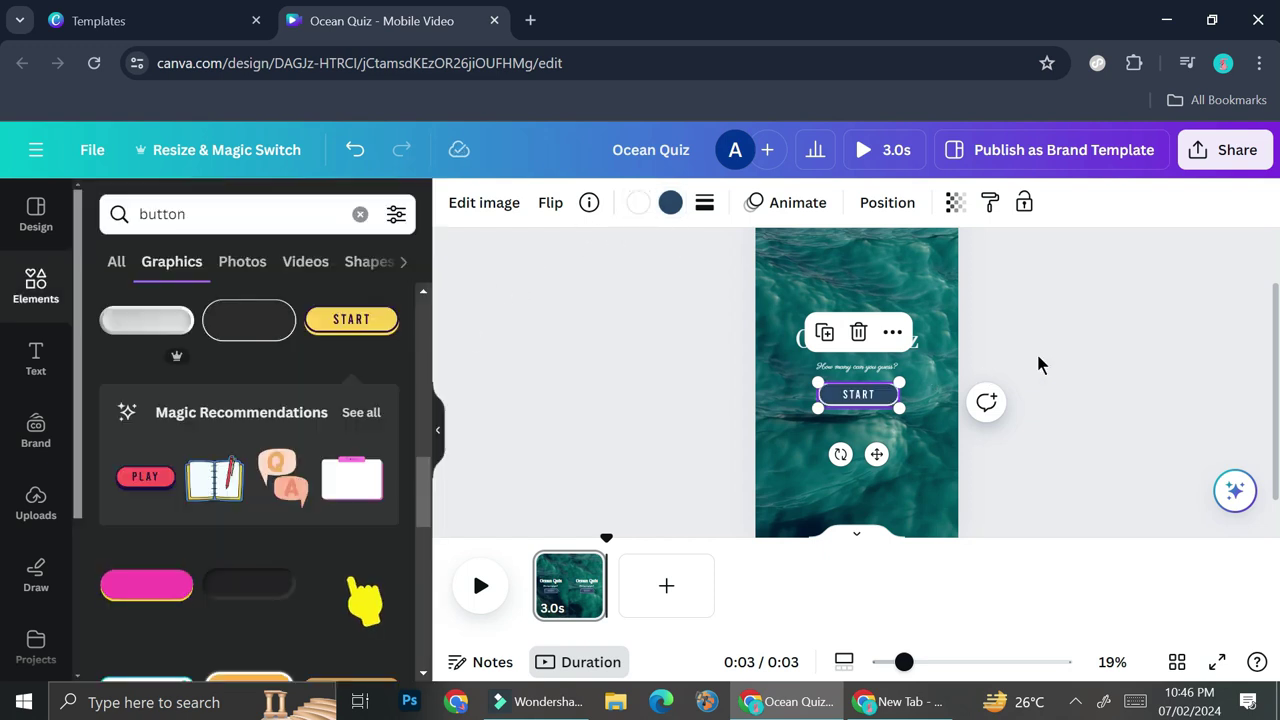
click(1038, 364)
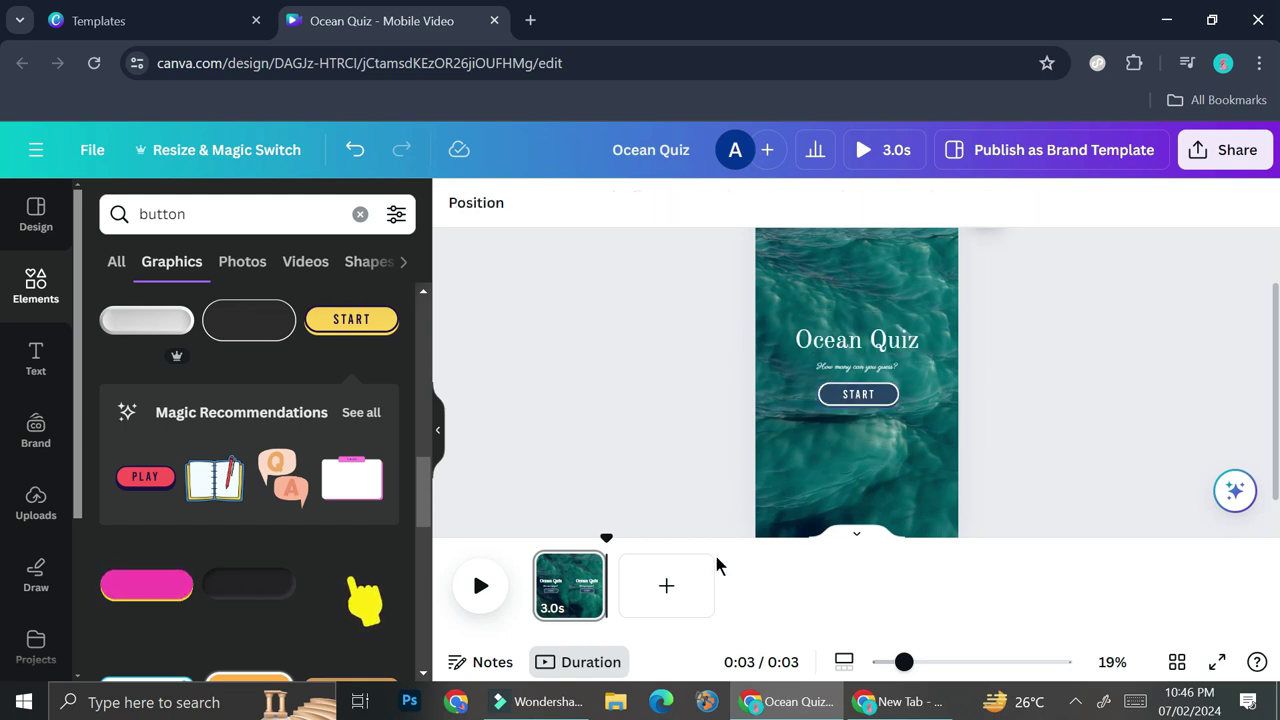
Duplicate the title page and go to the copy in the timeline.
click(584, 572)
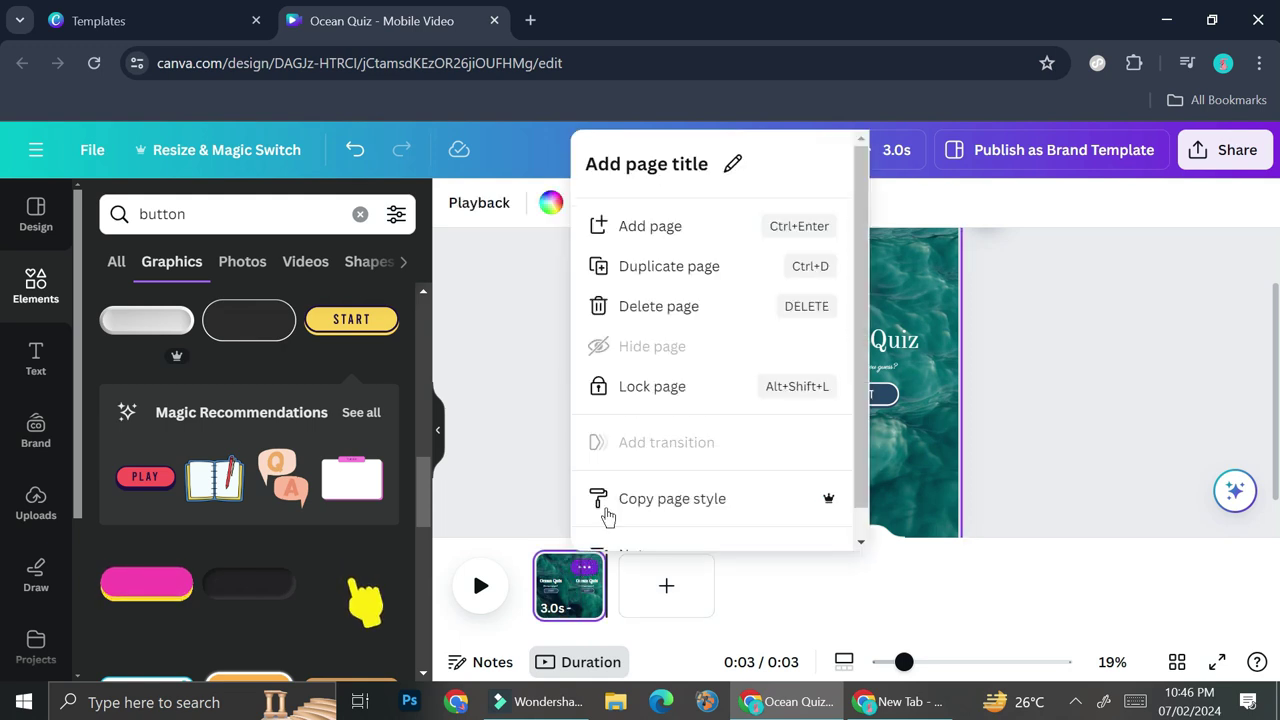
click(690, 283)
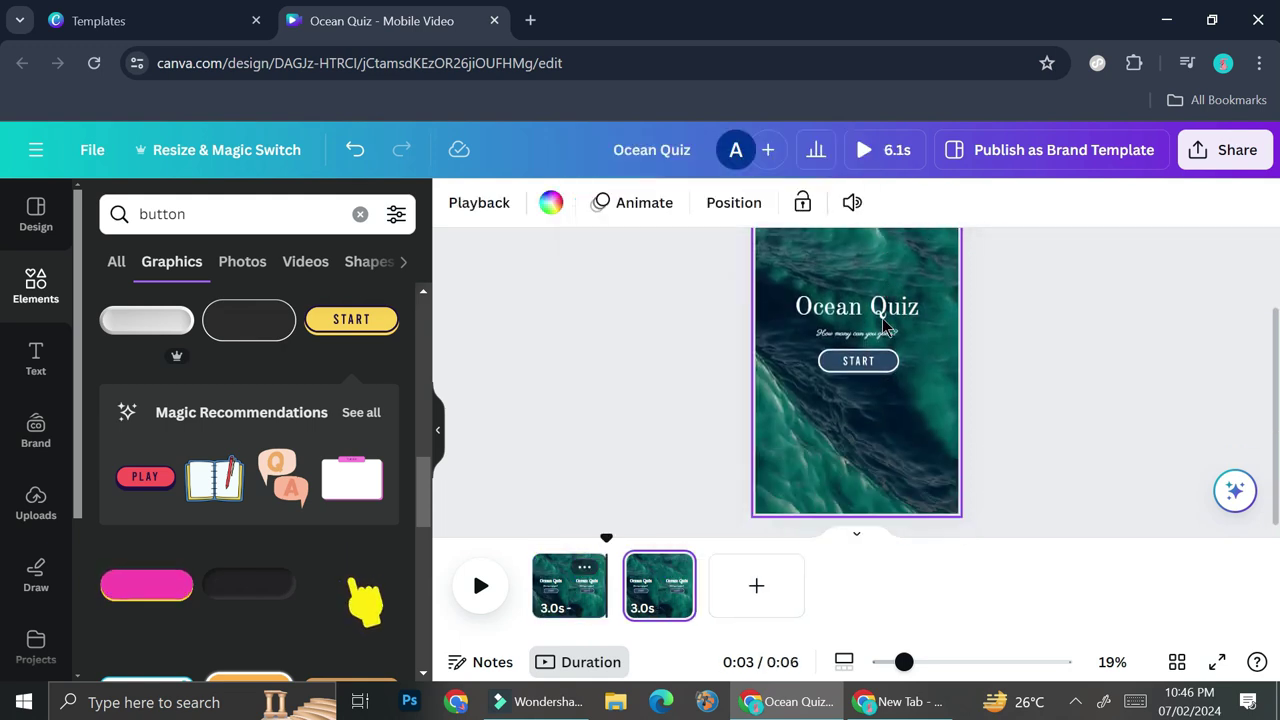
click(673, 608)
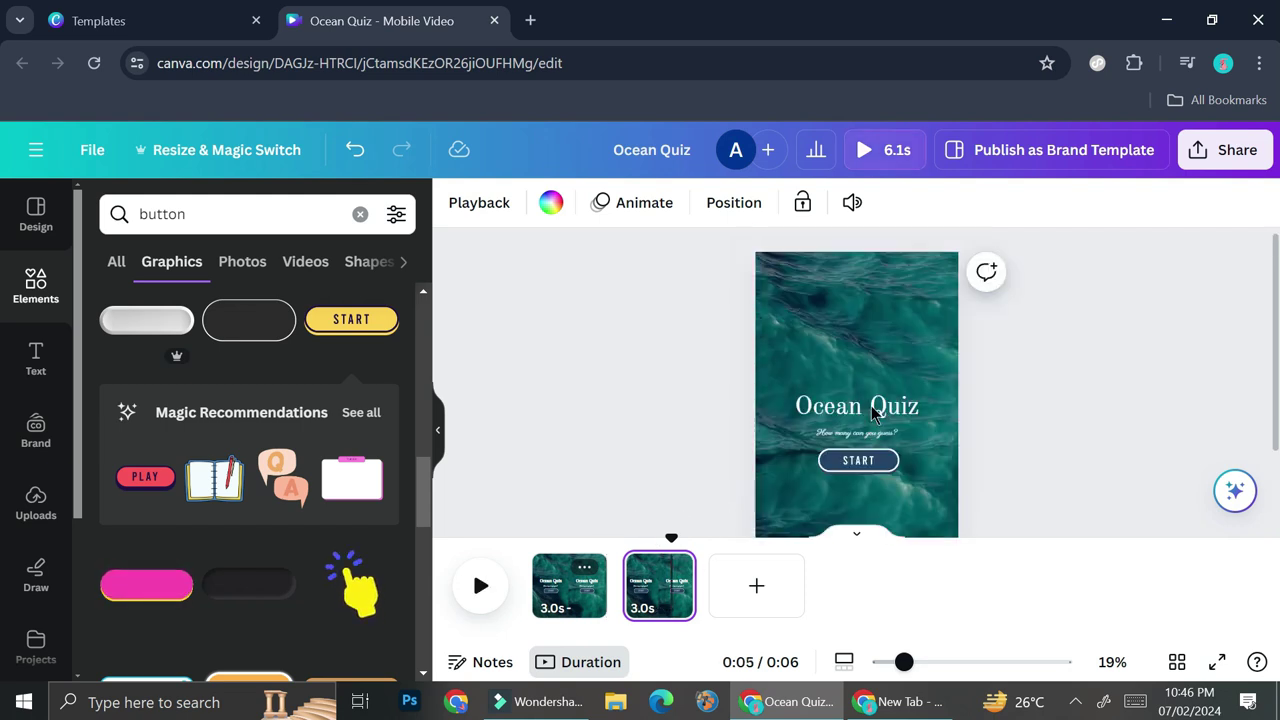
On the second page, move the "Ocean Quiz" title near the page's top and delete the START button.
click(893, 421)
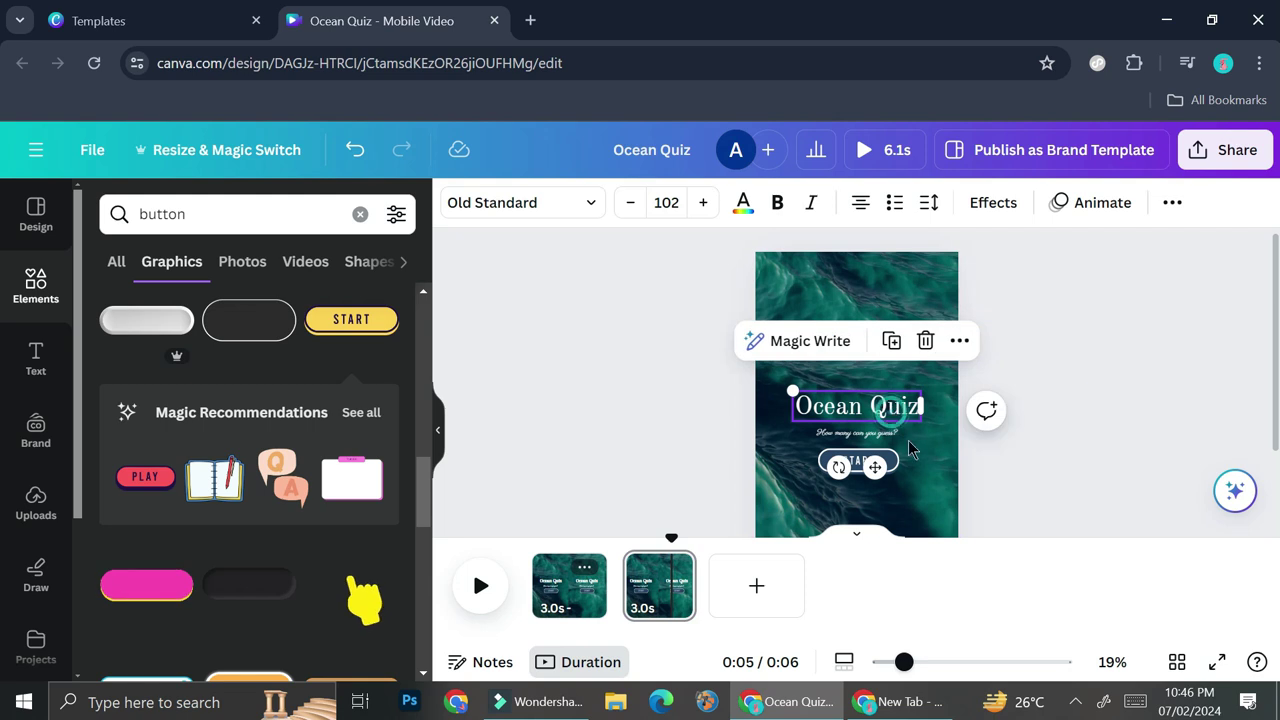
drag(864, 463, 884, 342)
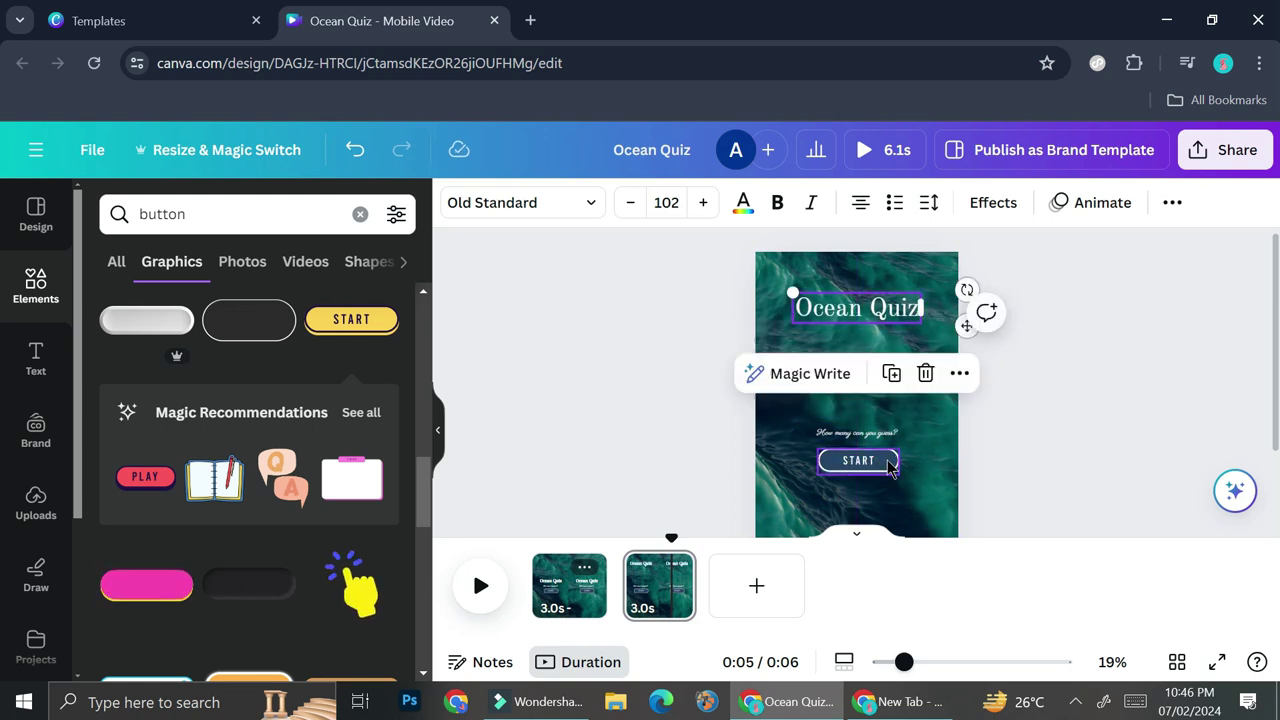
click(887, 464)
key(Delete)
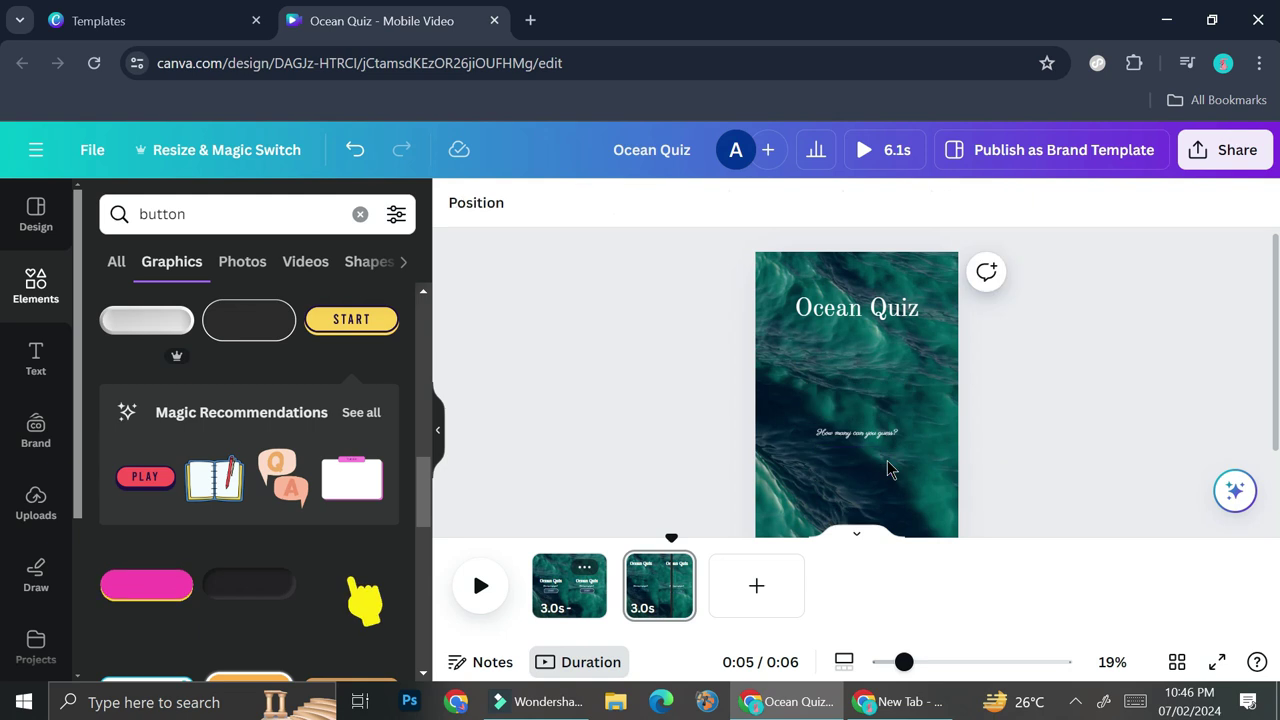
Move the "How many can you guess?" text slightly lower on the second page.
click(882, 446)
drag(888, 437, 883, 494)
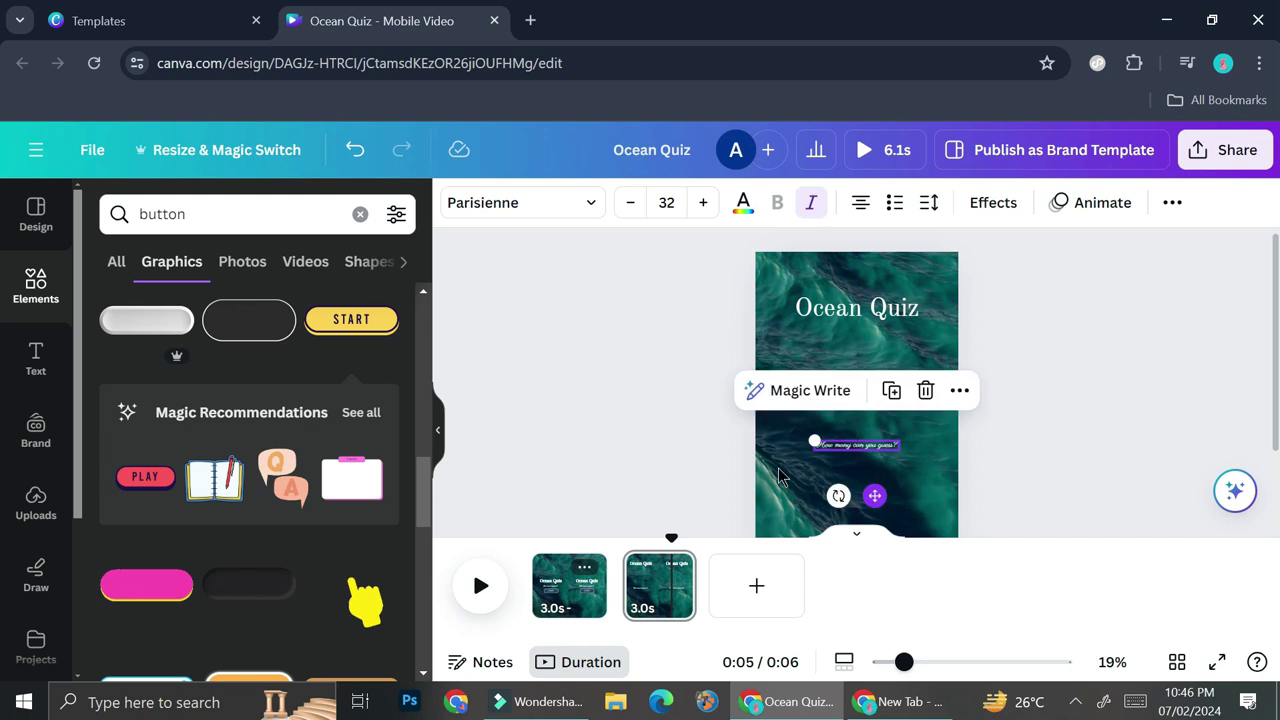
scroll(320, 445, down, 2)
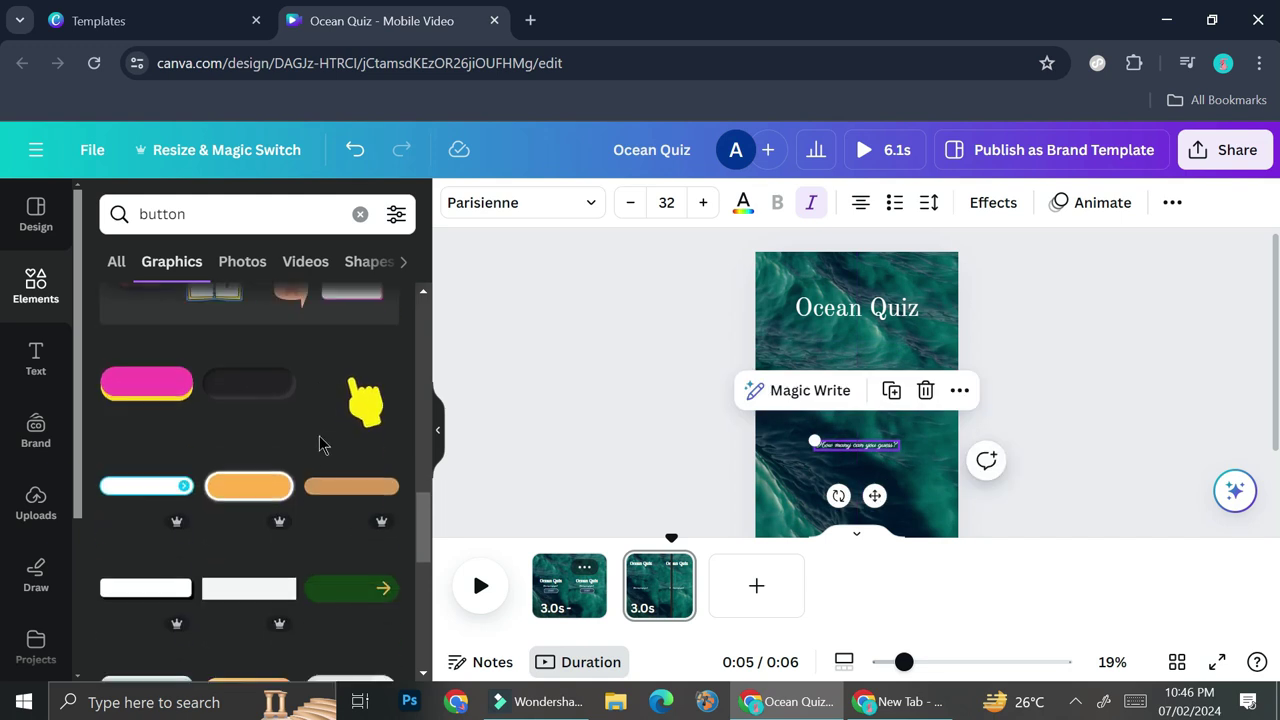
Browse the button graphics and place the dark rounded button with a white outline on the second page.
scroll(320, 460, down, 1)
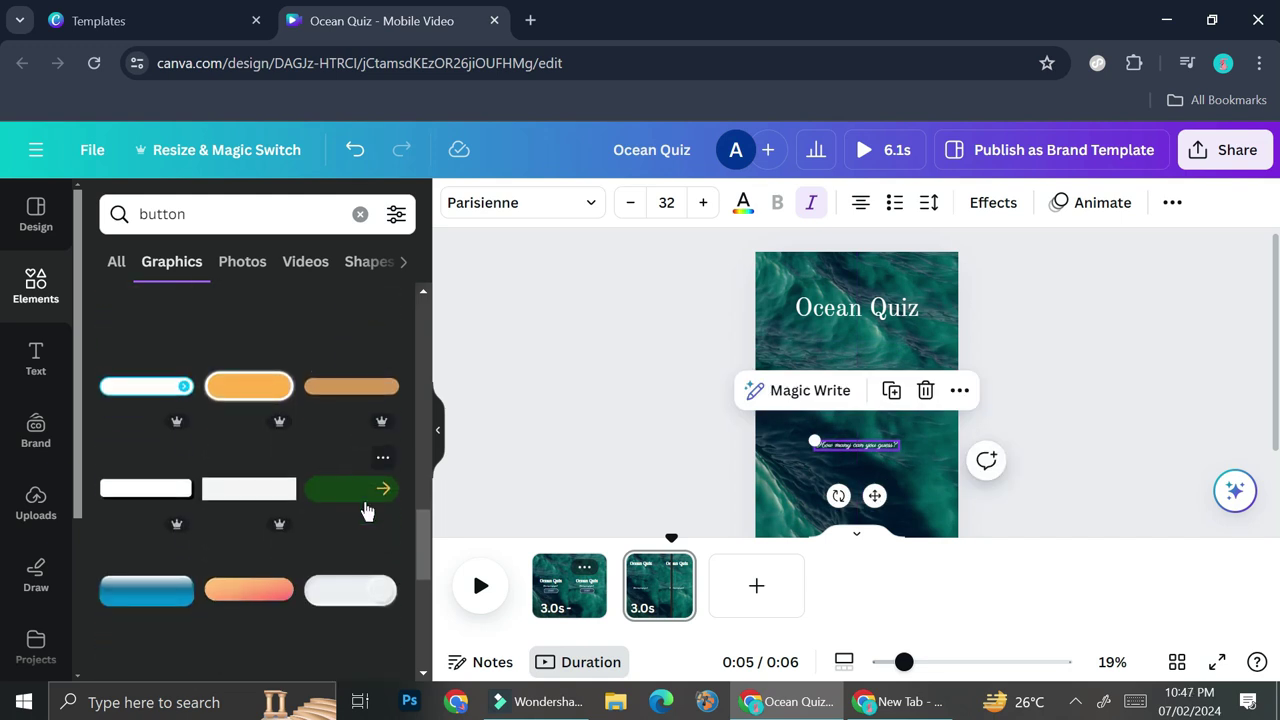
scroll(366, 510, up, 4)
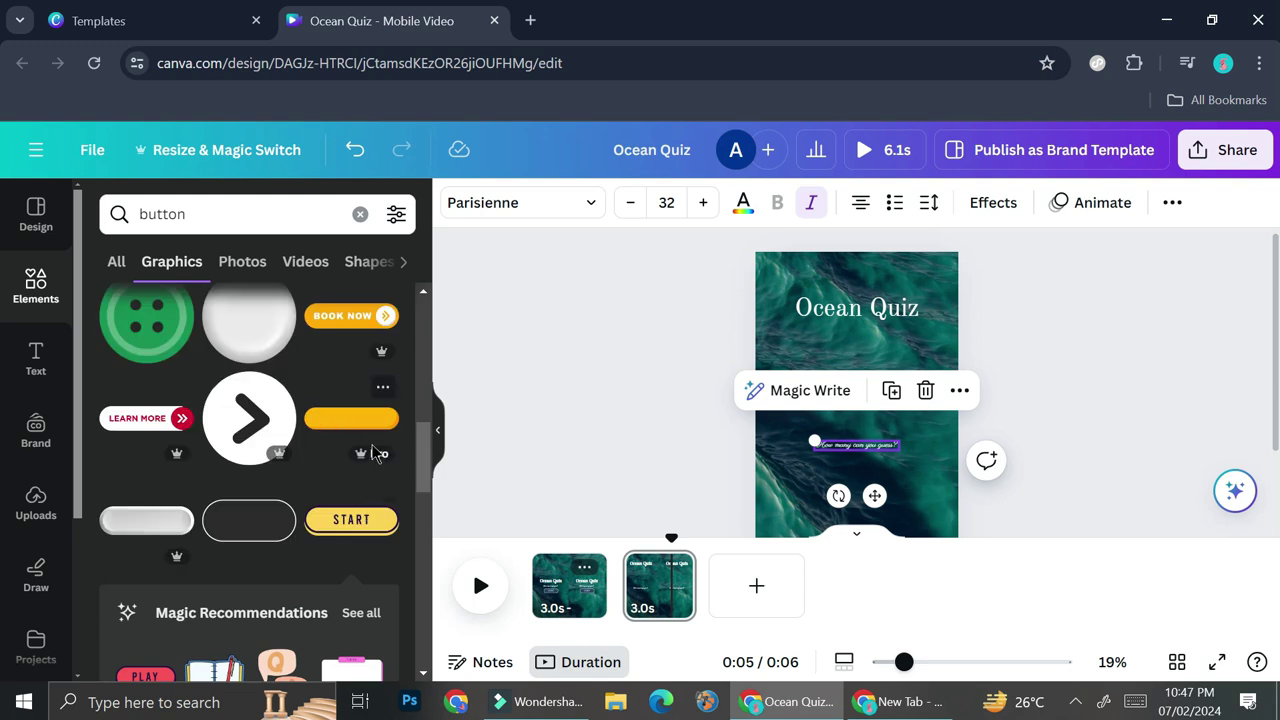
scroll(348, 456, up, 2)
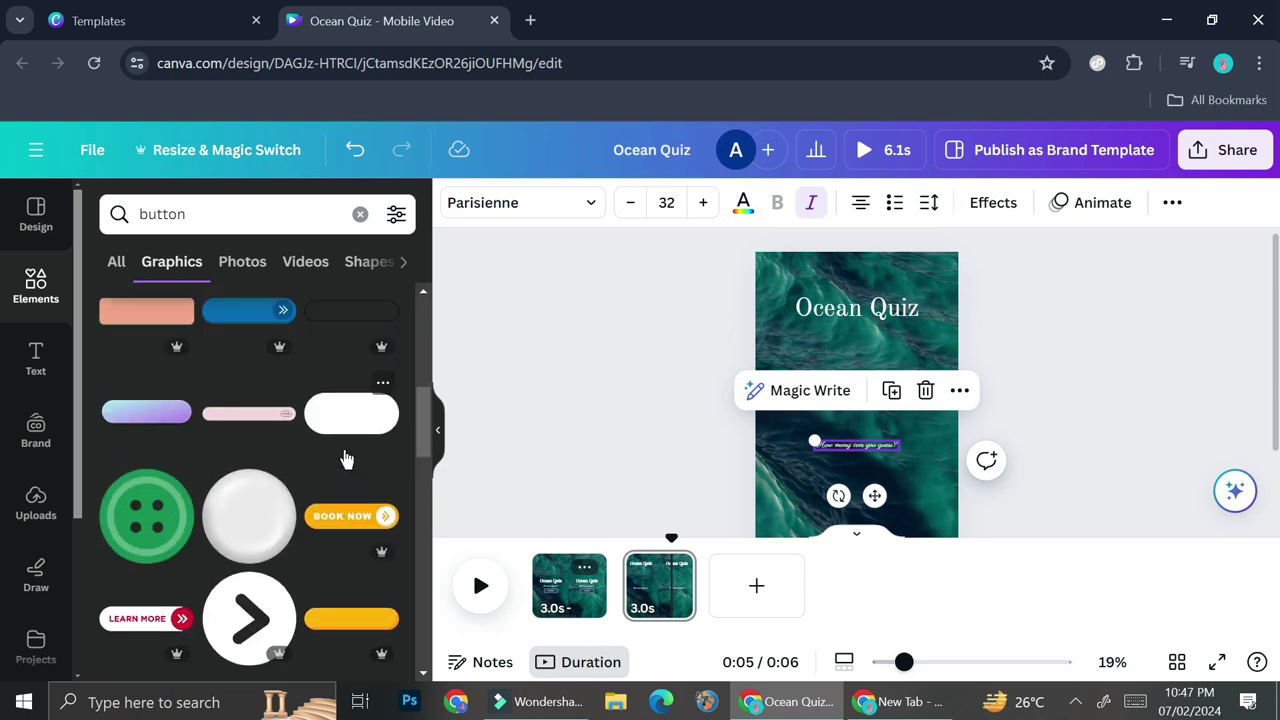
scroll(345, 460, down, 1)
scroll(343, 463, down, 1)
drag(302, 522, 903, 457)
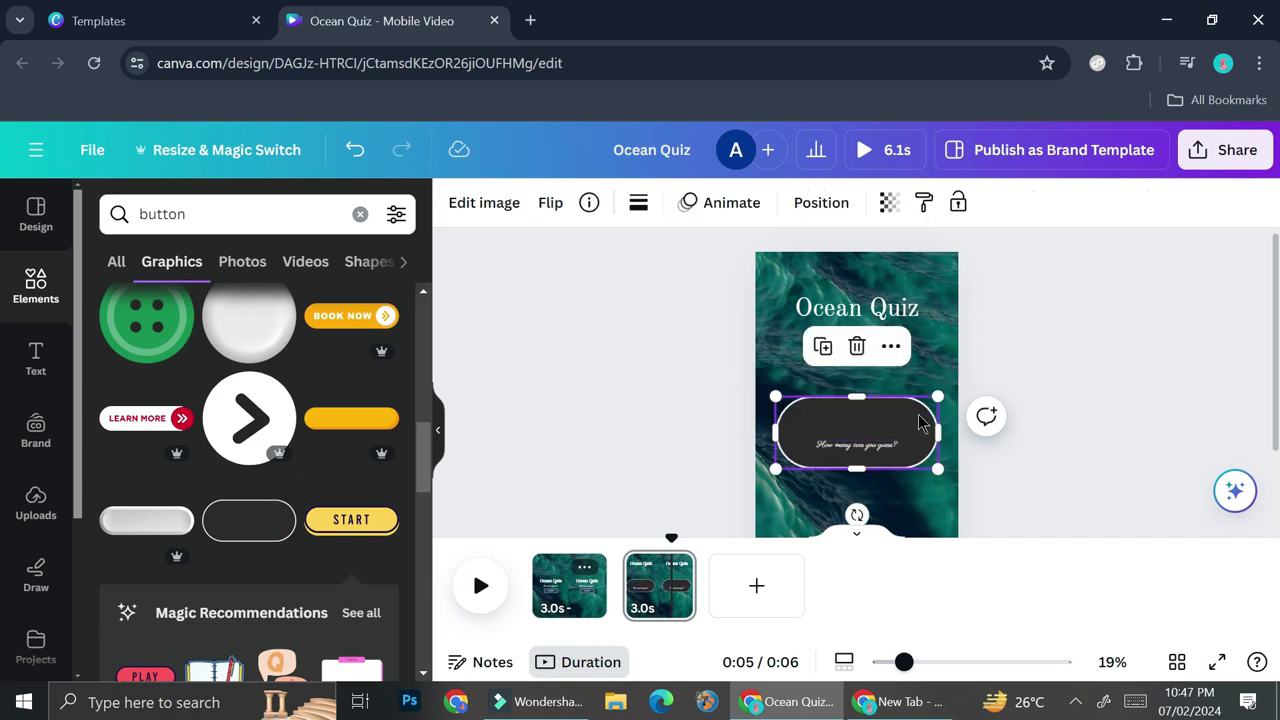
Try to shrink and flatten the dark button above the "How many can you guess?" text, and delete it.
click(957, 663)
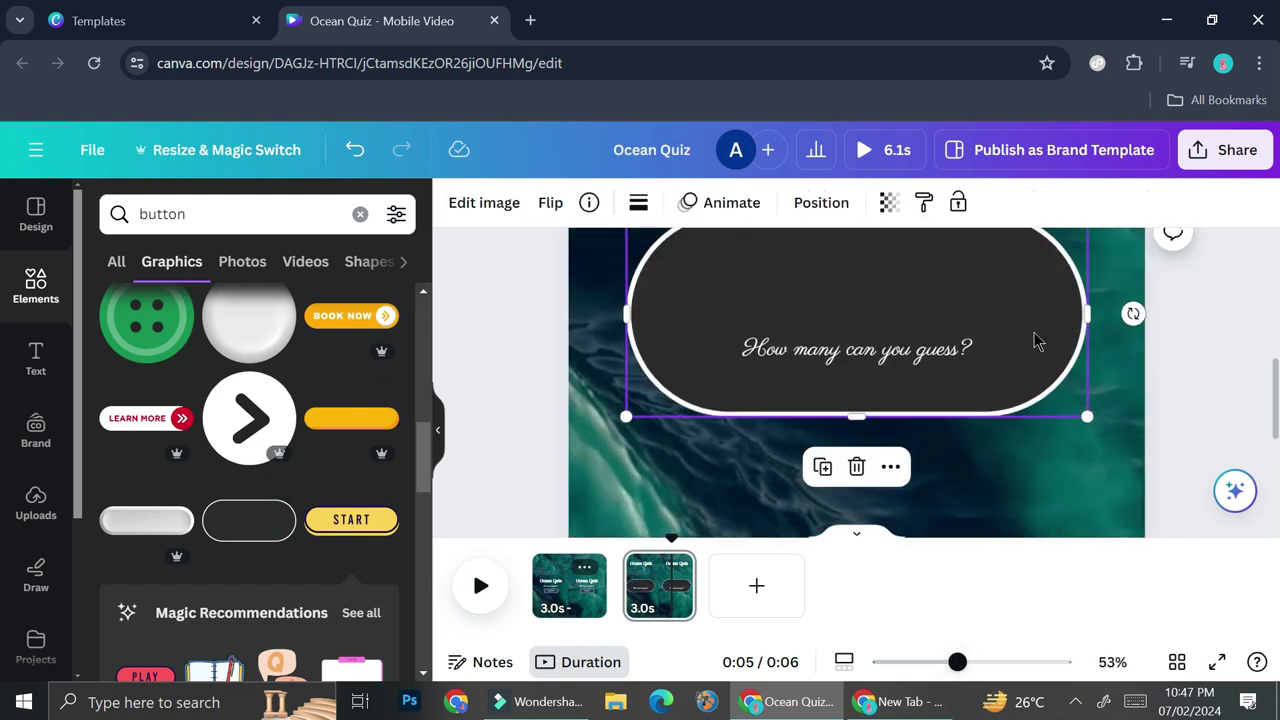
scroll(913, 320, up, 1)
drag(872, 317, 900, 317)
drag(1087, 314, 793, 480)
drag(795, 436, 706, 453)
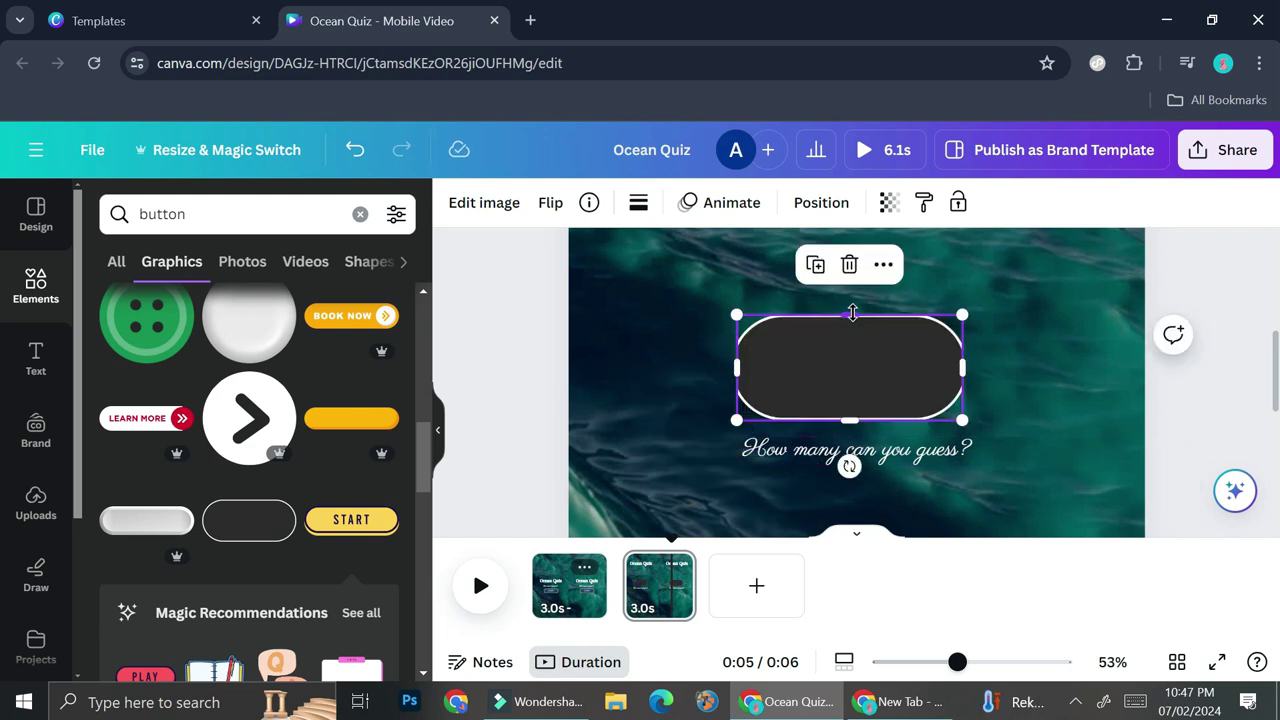
drag(849, 310, 886, 356)
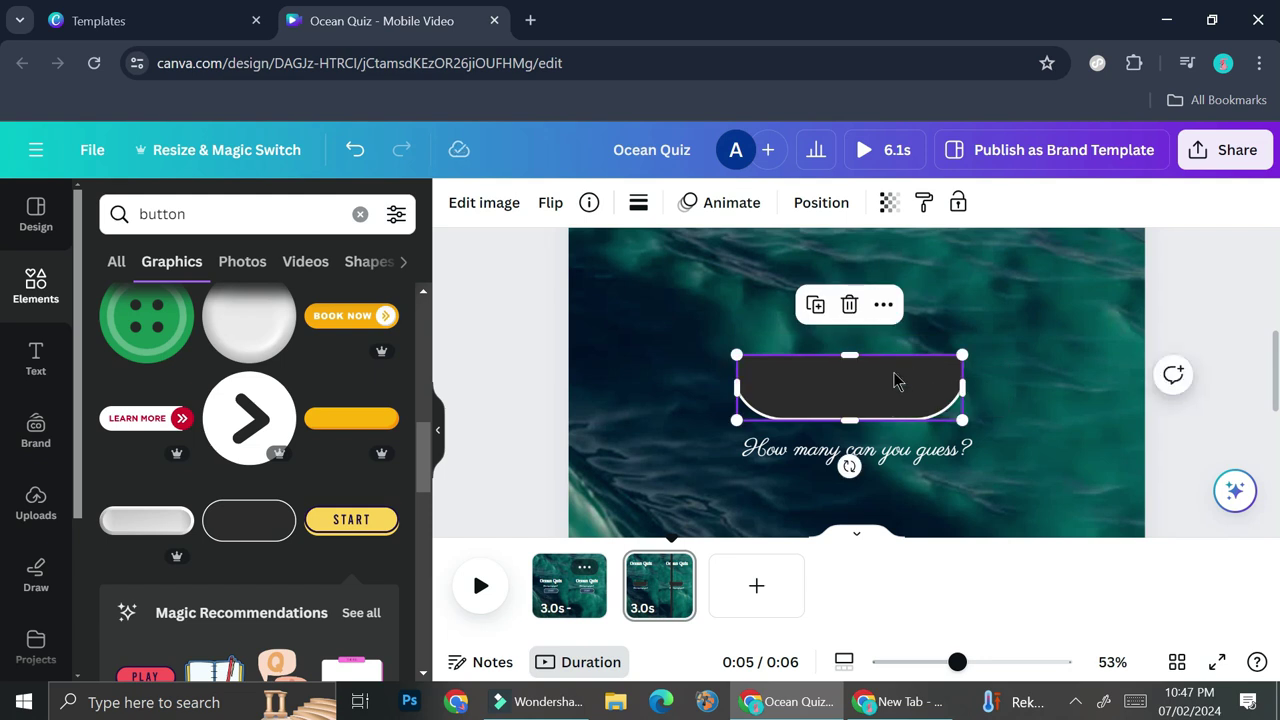
key(Delete)
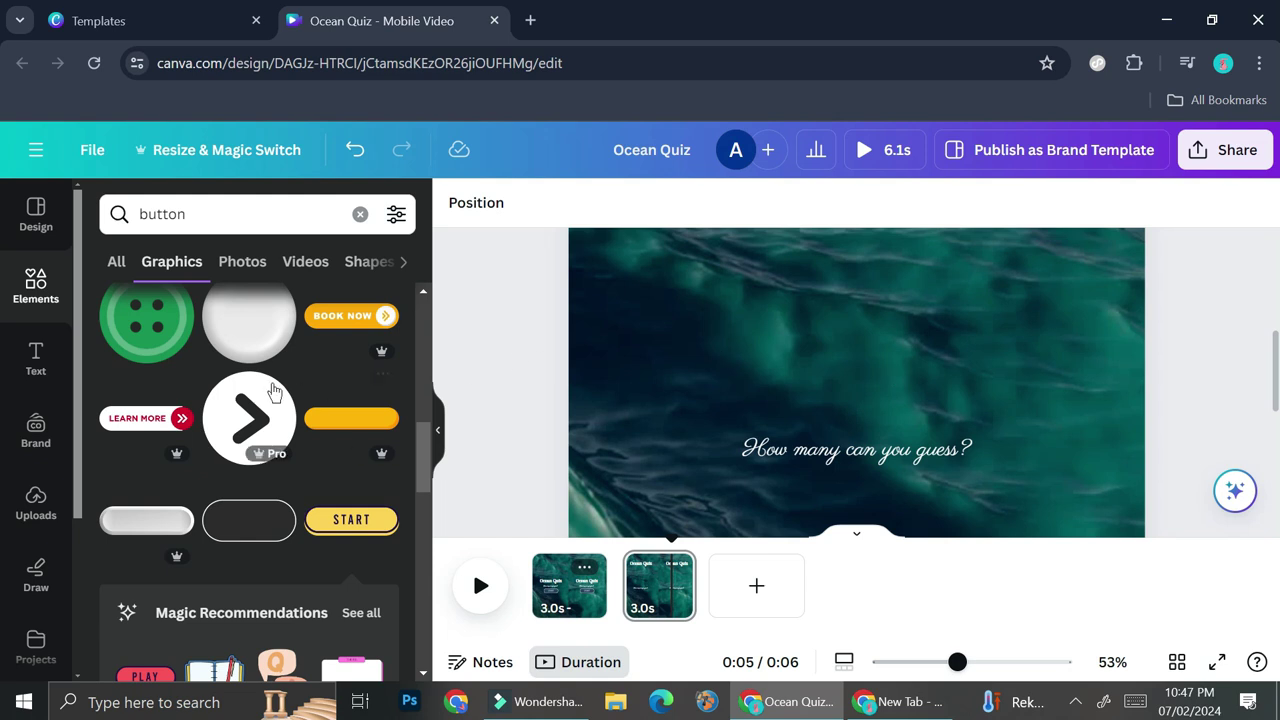
Add the white rounded button graphic with a black outline and arrow to the second page.
scroll(275, 390, up, 4)
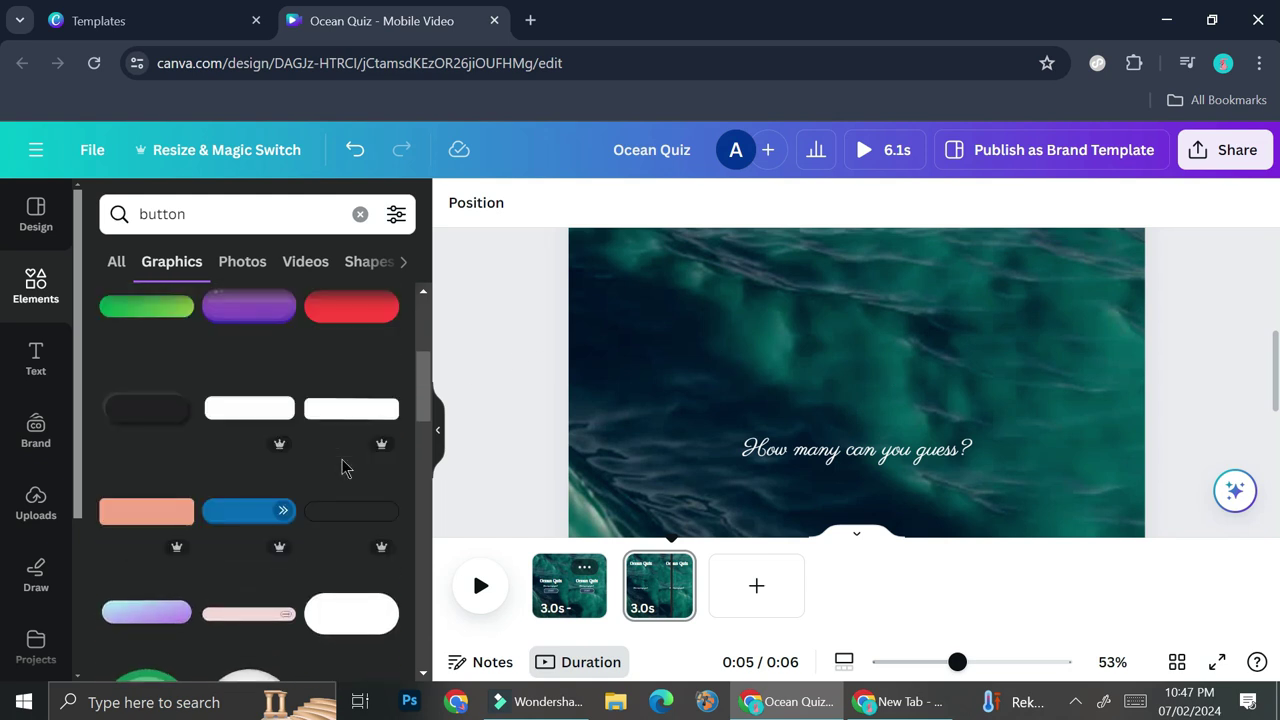
scroll(342, 466, up, 2)
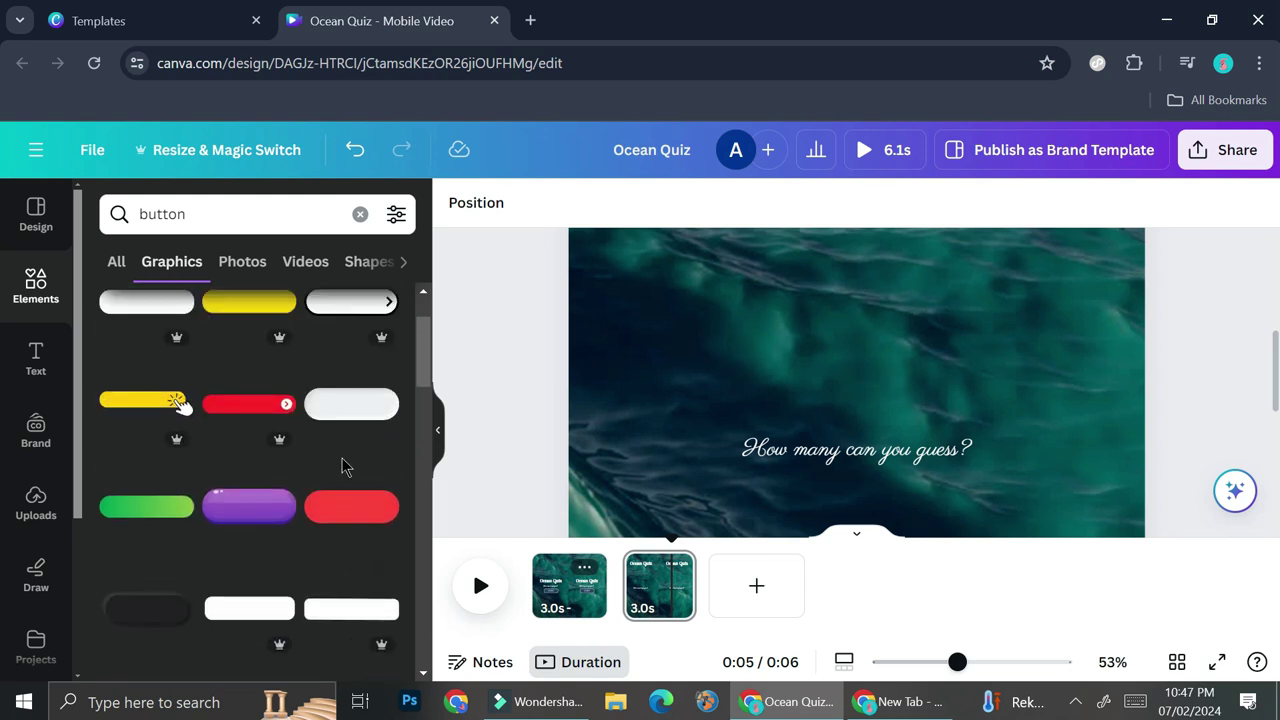
scroll(342, 464, up, 1)
click(352, 410)
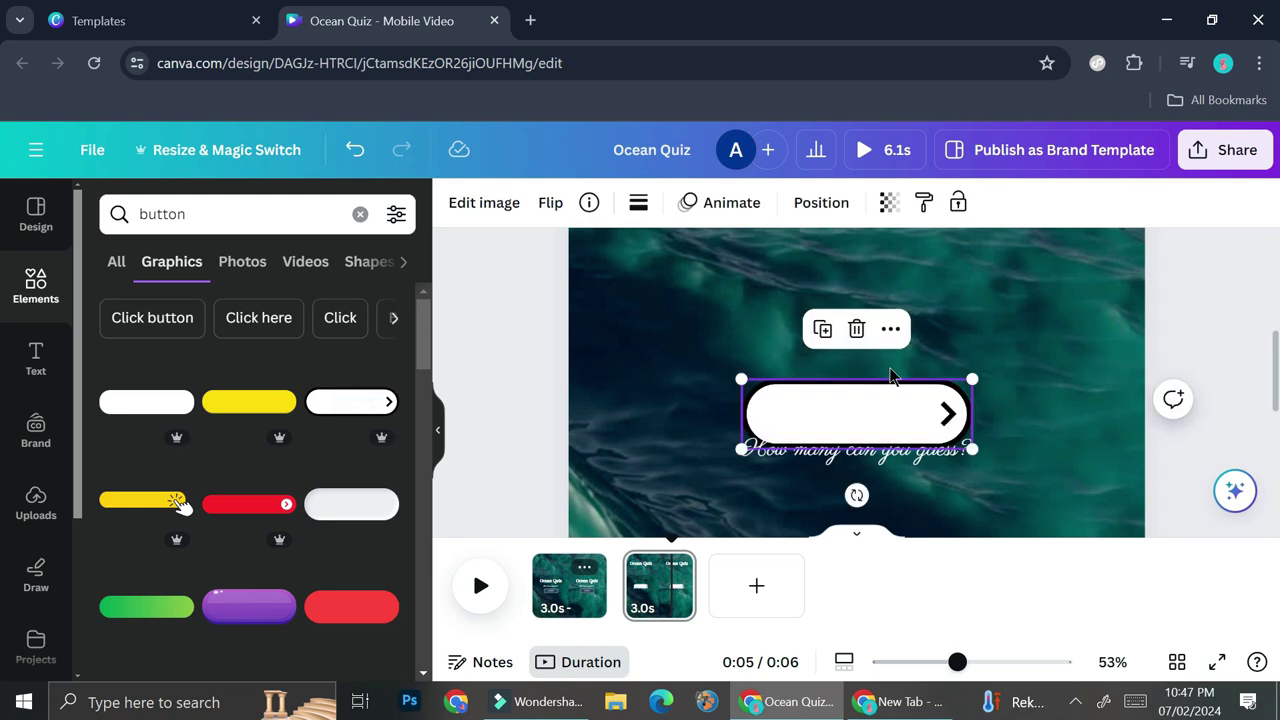
Enlarge the white arrow button and centre it just above the "How many can you guess?" text.
drag(970, 447, 1013, 461)
drag(938, 430, 880, 377)
click(925, 662)
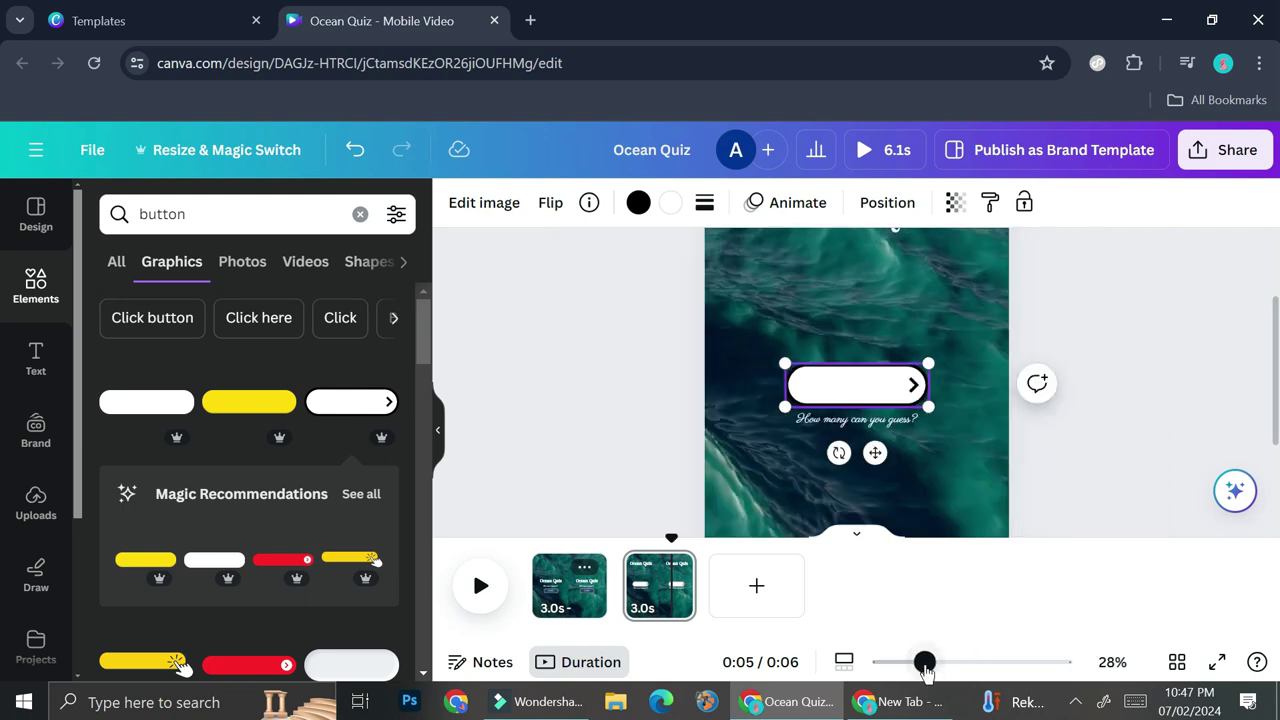
drag(928, 407, 960, 418)
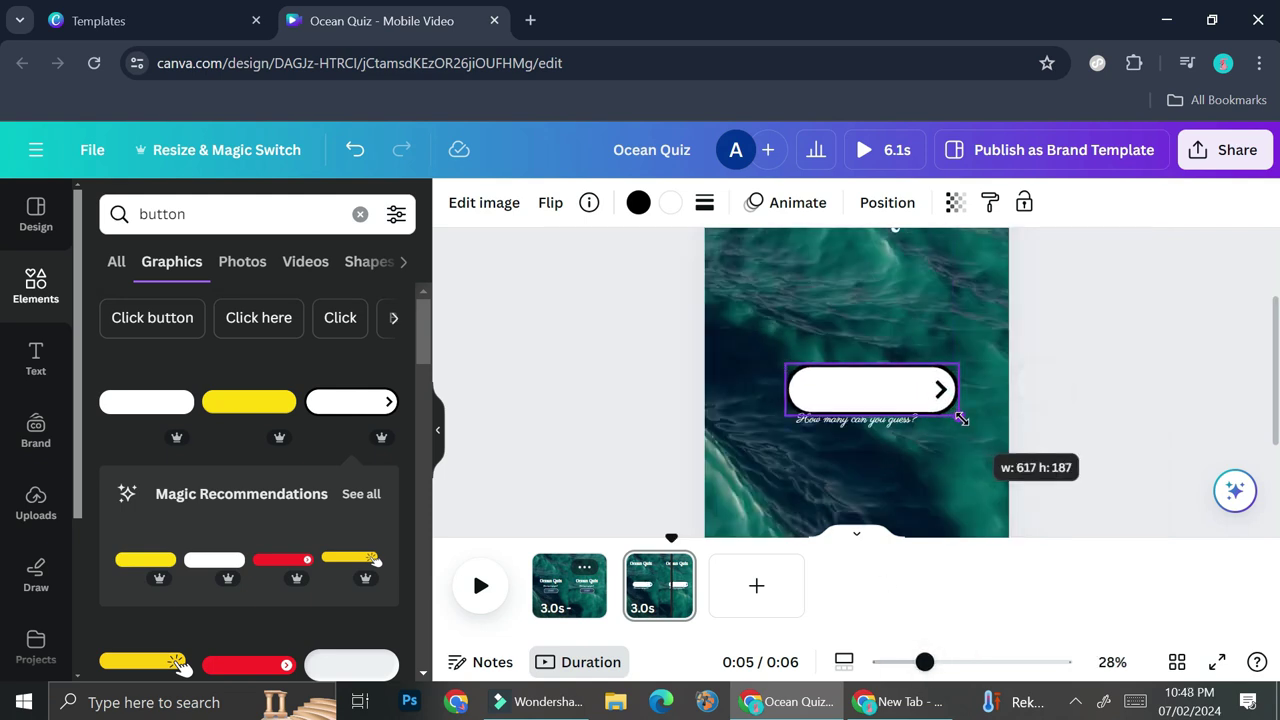
drag(892, 388, 872, 370)
Change the "How many can you guess?" text to black and place it inside the white button.
click(857, 419)
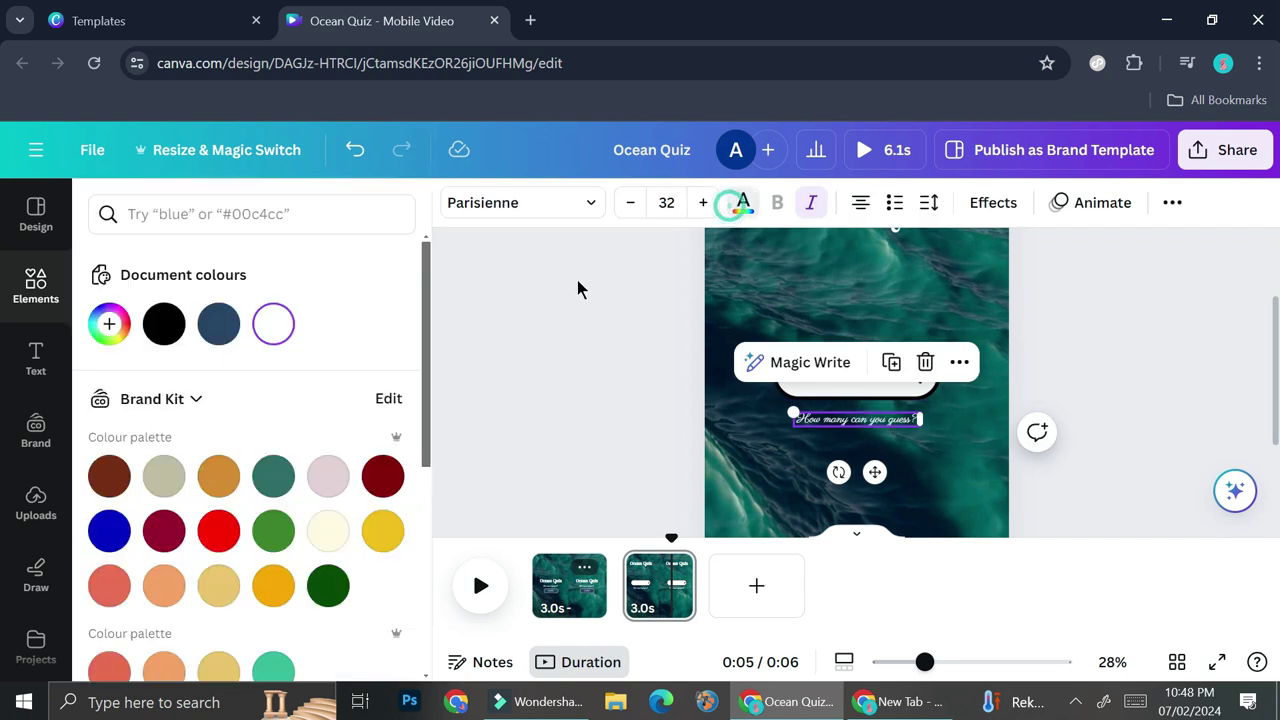
click(164, 323)
drag(876, 466, 875, 419)
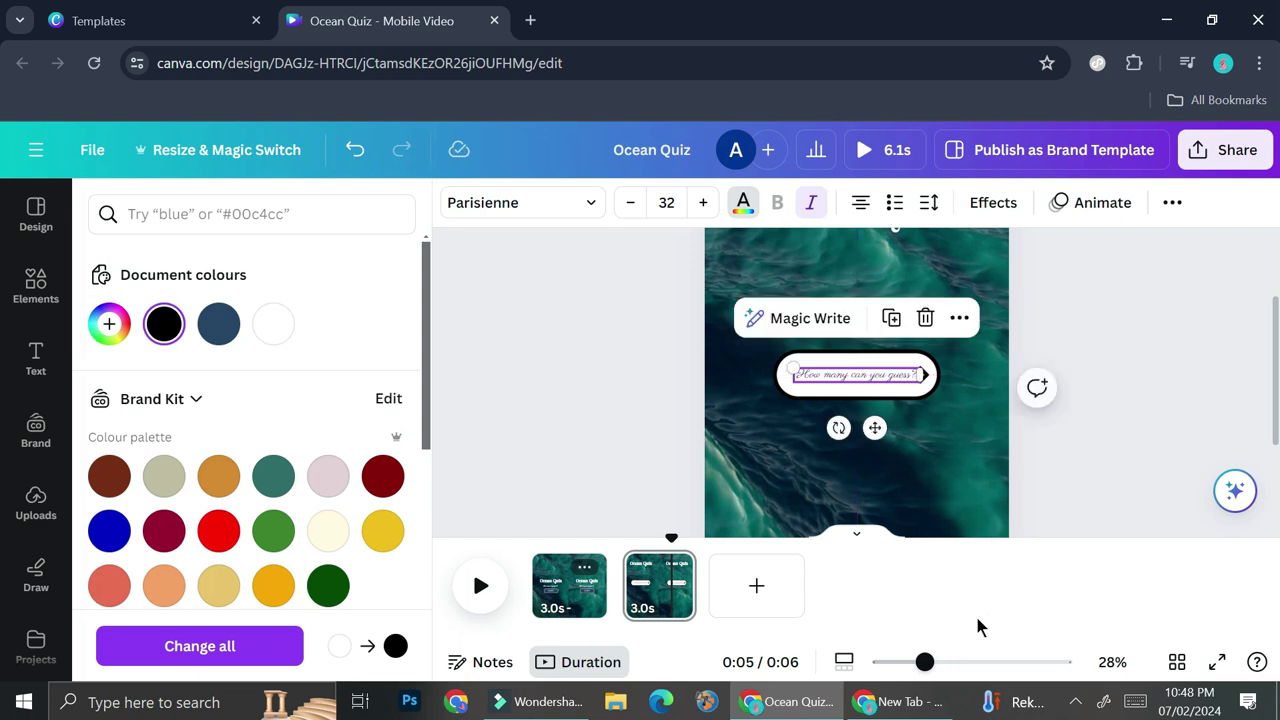
Shift the text clear of the button's arrow and group the text with the button.
click(968, 662)
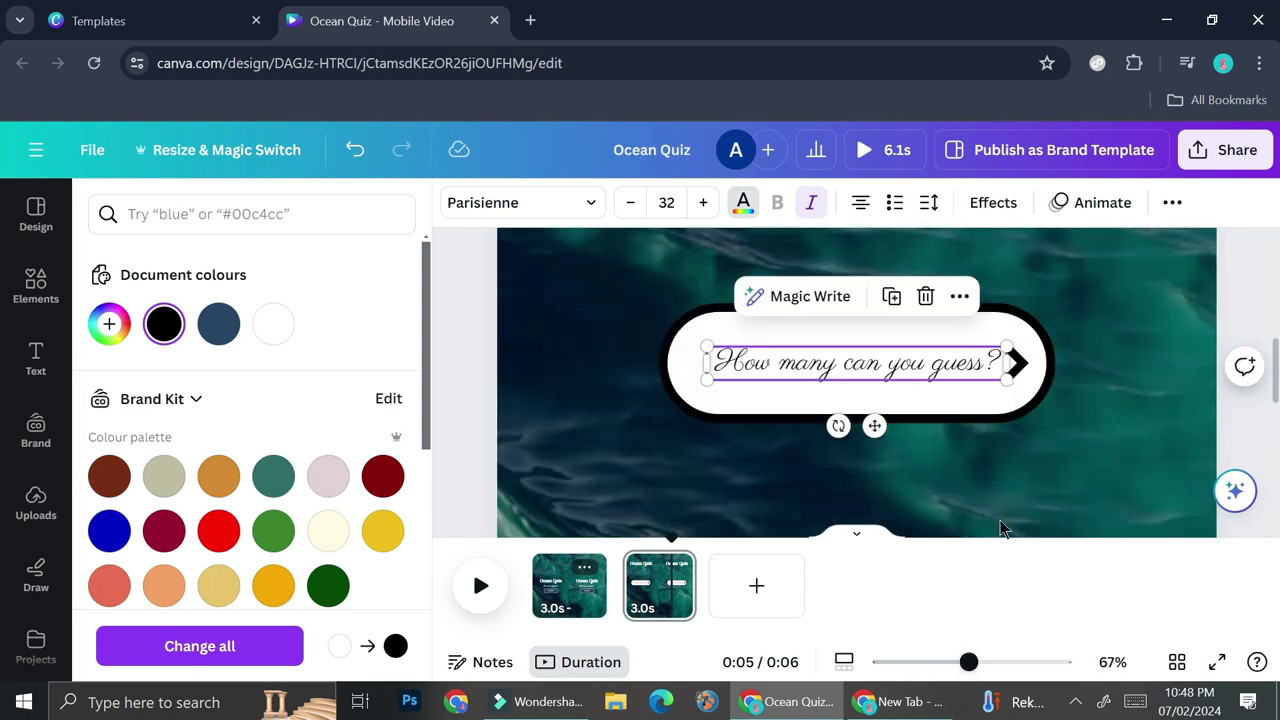
click(945, 670)
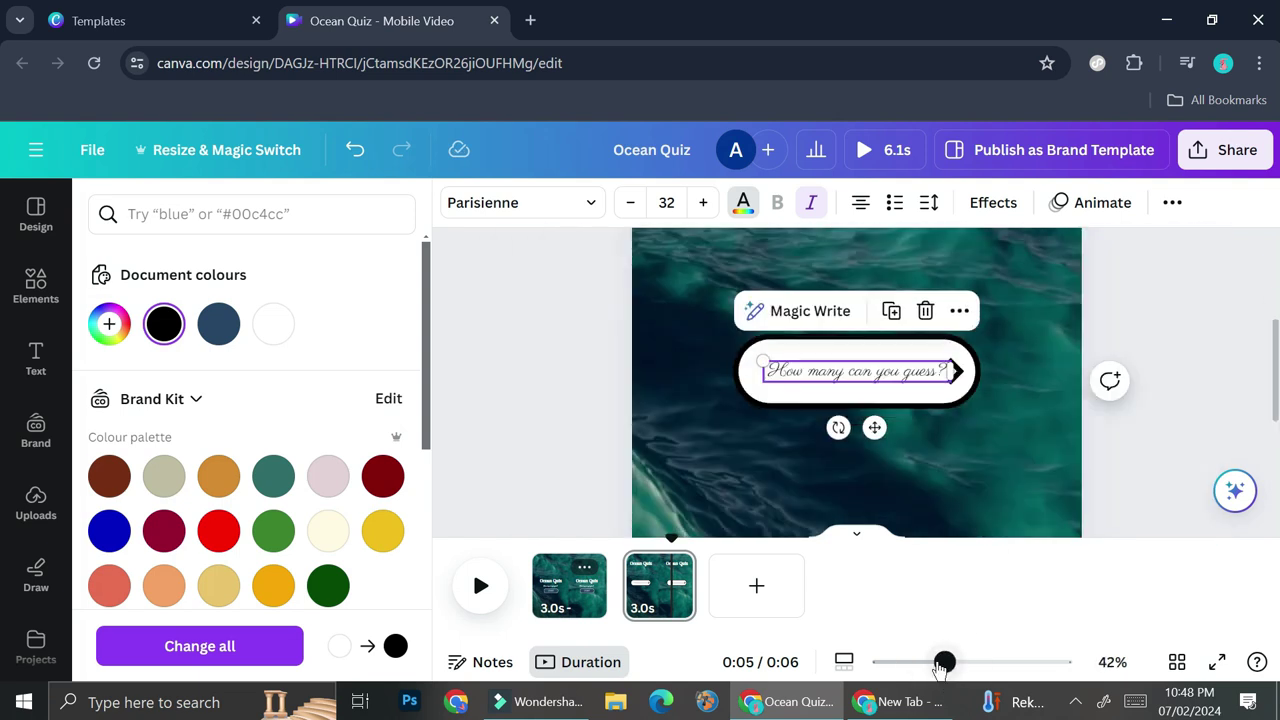
drag(940, 668, 920, 663)
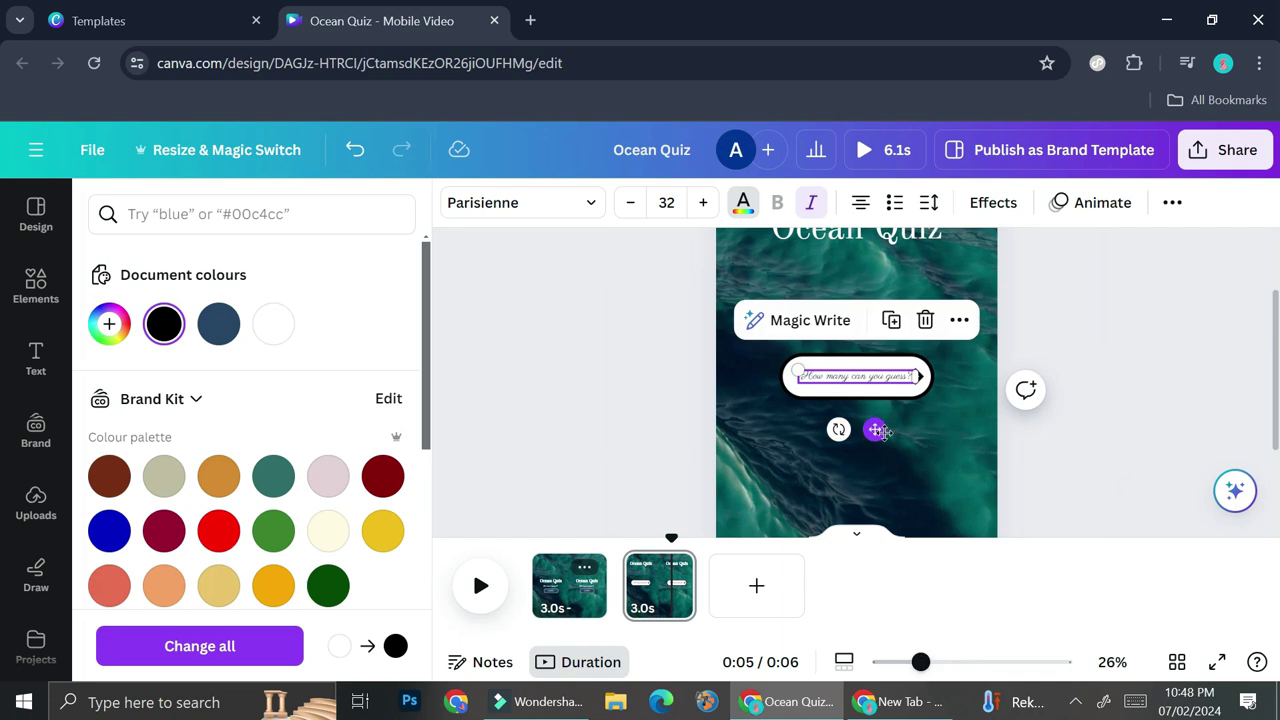
click(895, 381)
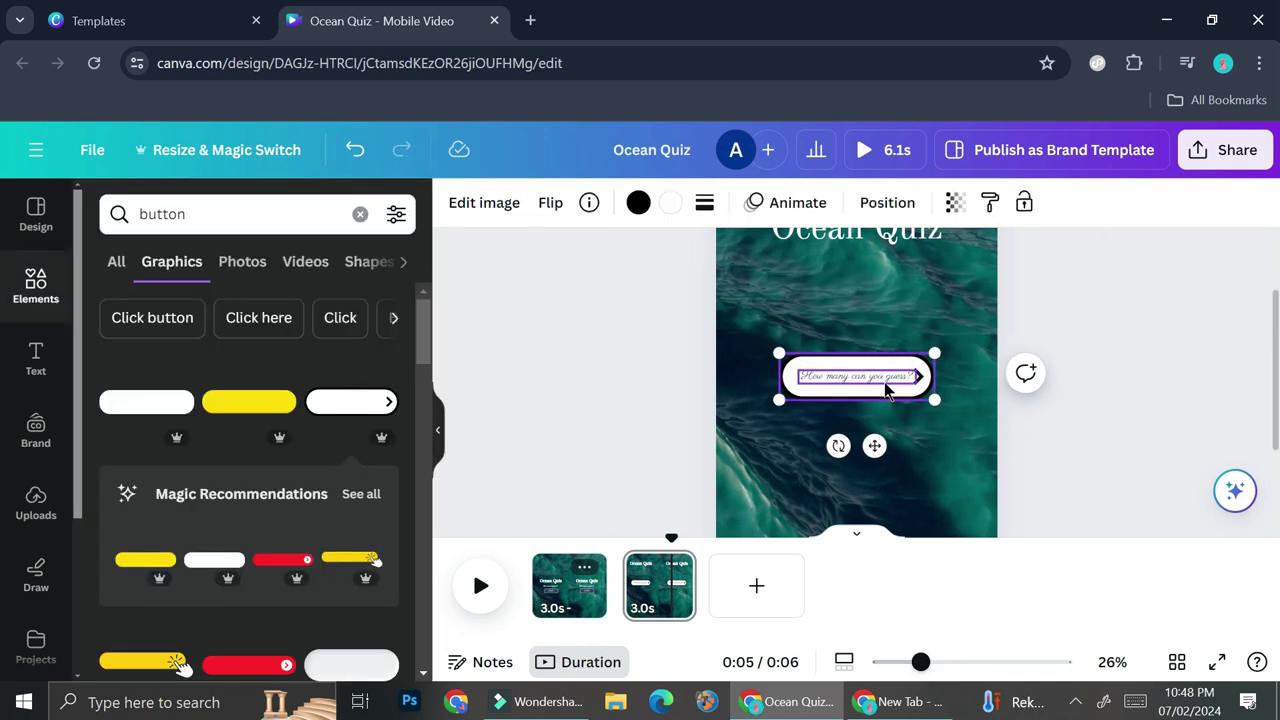
key(ctrl+equal)
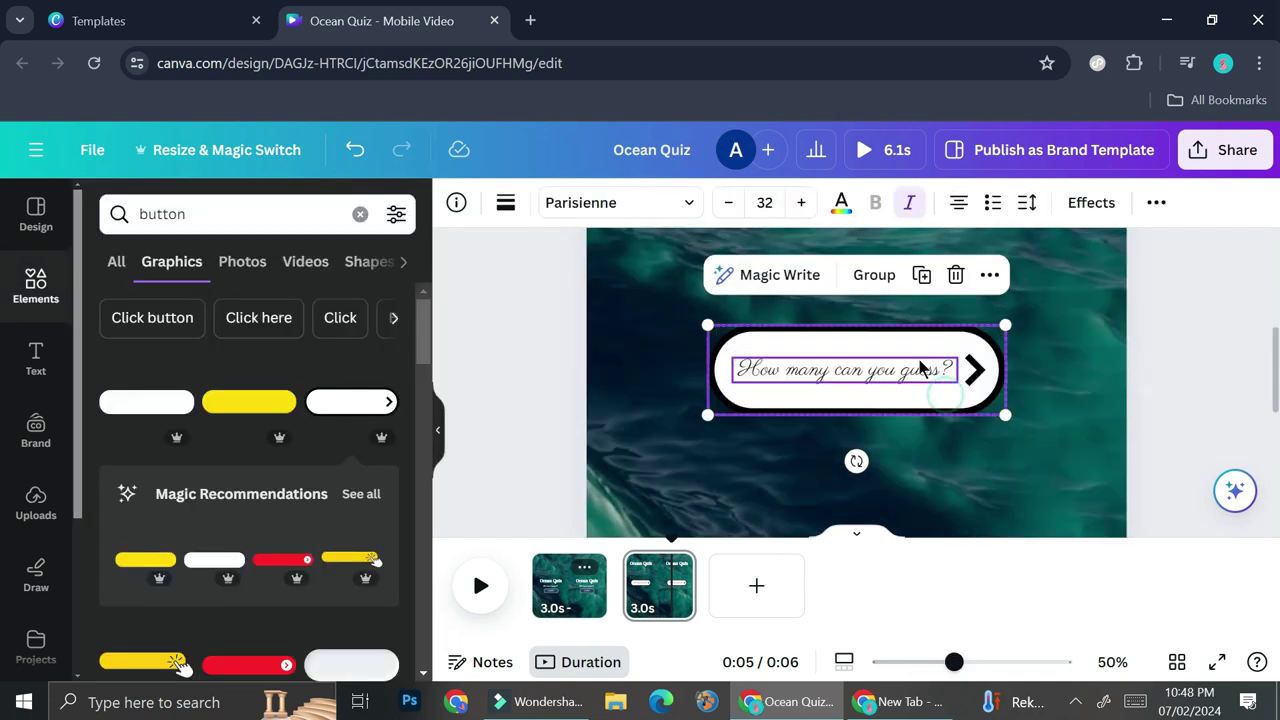
click(890, 275)
key(ctrl+minus)
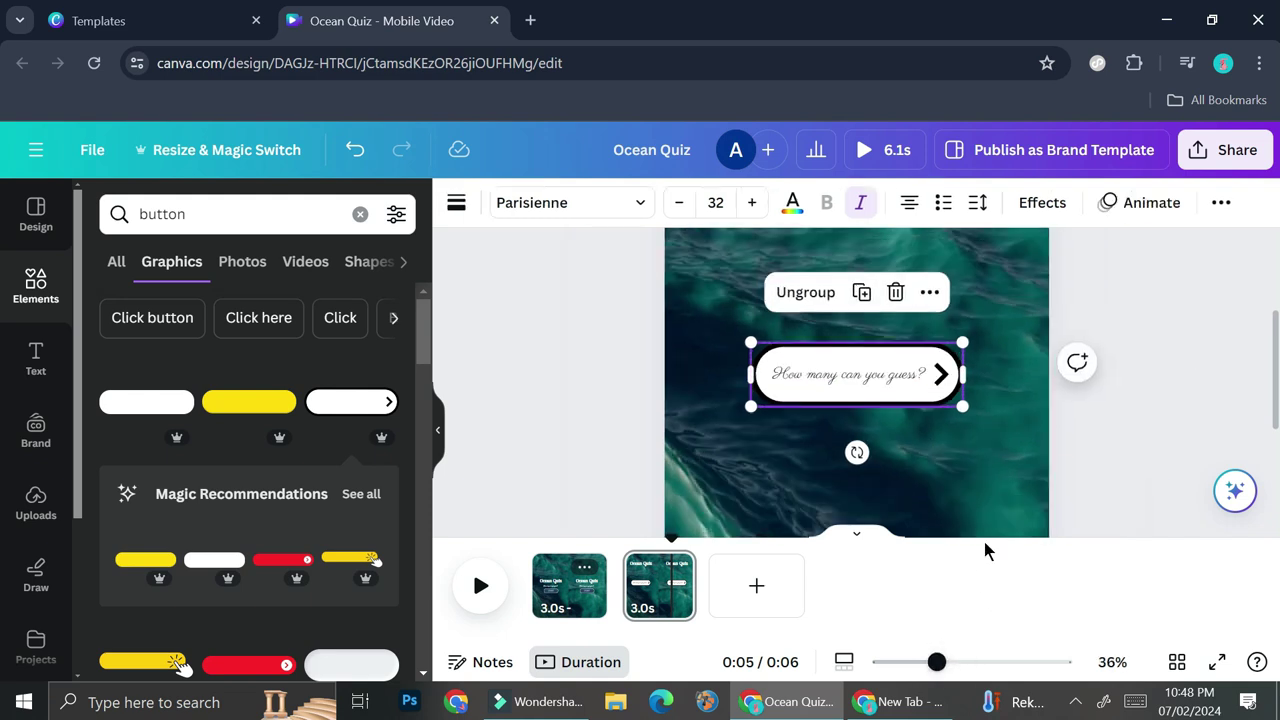
Duplicate the grouped button twice and stack the copies evenly beneath the original.
key(ctrl+d)
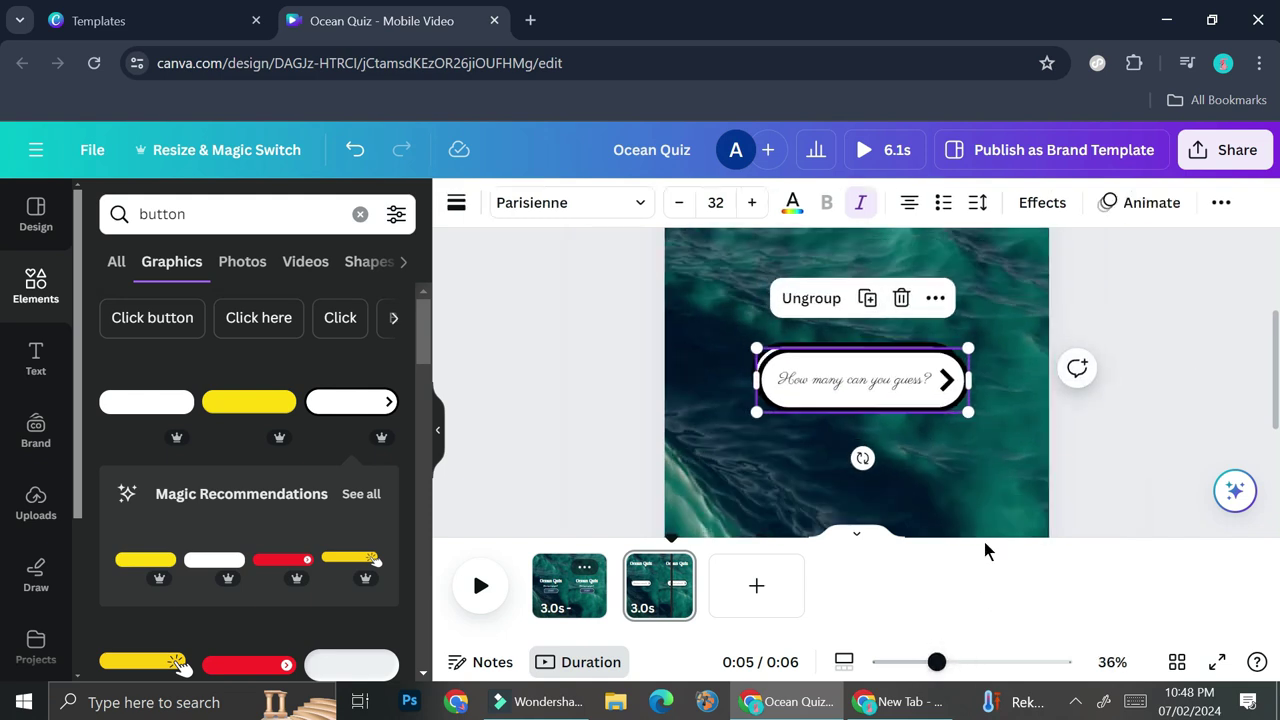
drag(871, 376, 866, 440)
key(ctrl+minus)
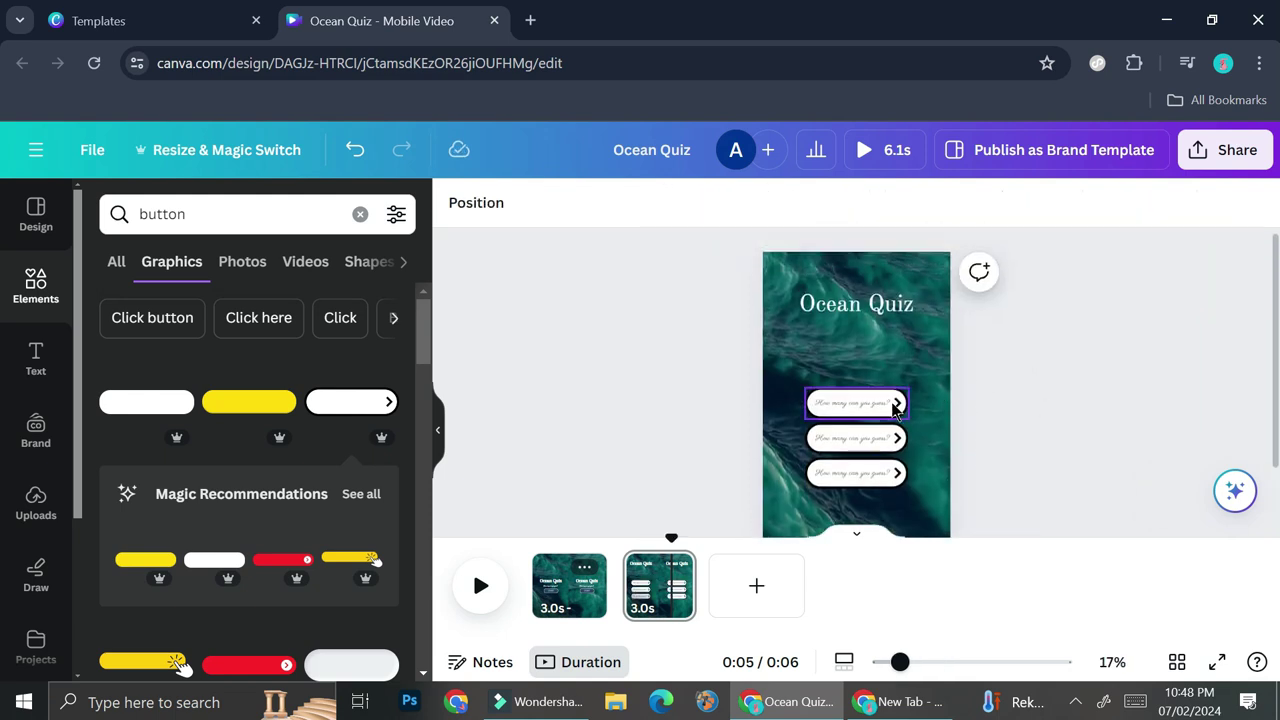
Select all three stacked buttons and move them slightly lower on the page.
click(893, 402)
click(878, 440)
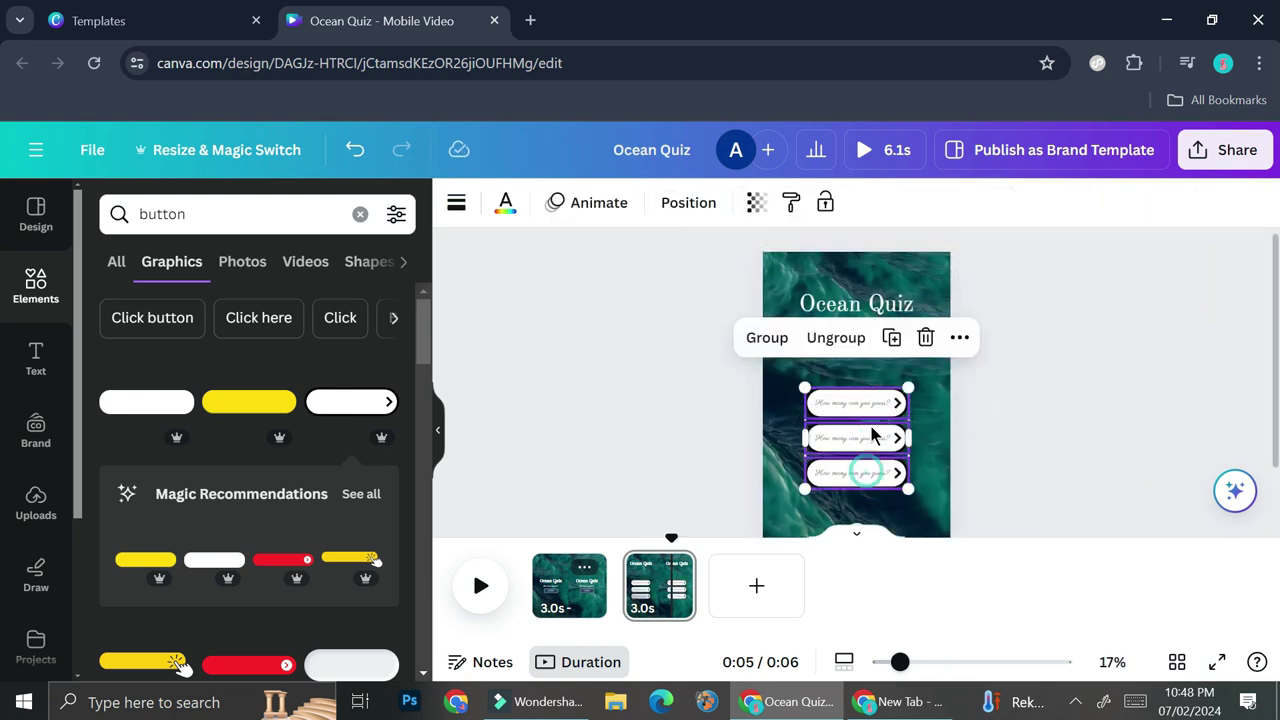
drag(871, 434, 870, 445)
Move the "Ocean Quiz" title down towards the buttons and replace it with "What are the things you shouldn’t find in the ocean".
click(888, 303)
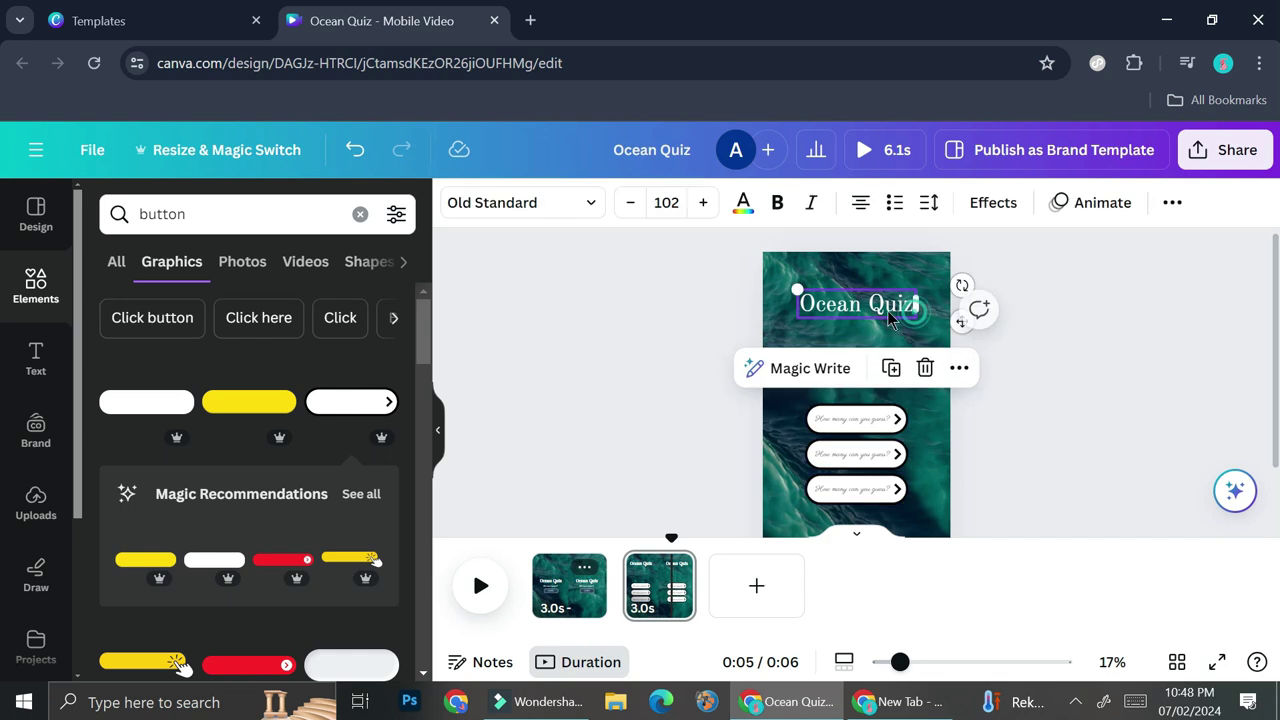
drag(888, 303, 890, 367)
click(890, 362)
triple_click(896, 360)
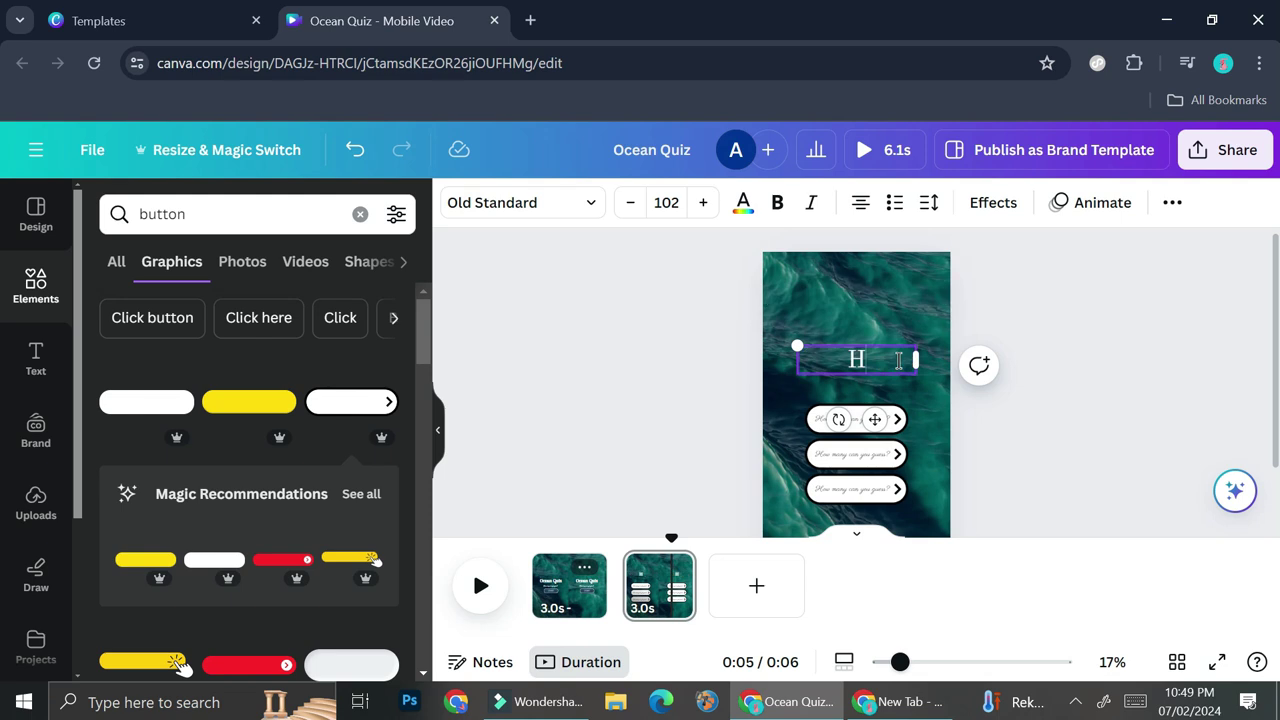
text(What are the things you shouldn’t find in the ocean)
Reduce the question text's font size to 80.
click(632, 206)
click(632, 206)
click(632, 206)
click(632, 206)
click(632, 204)
click(632, 204)
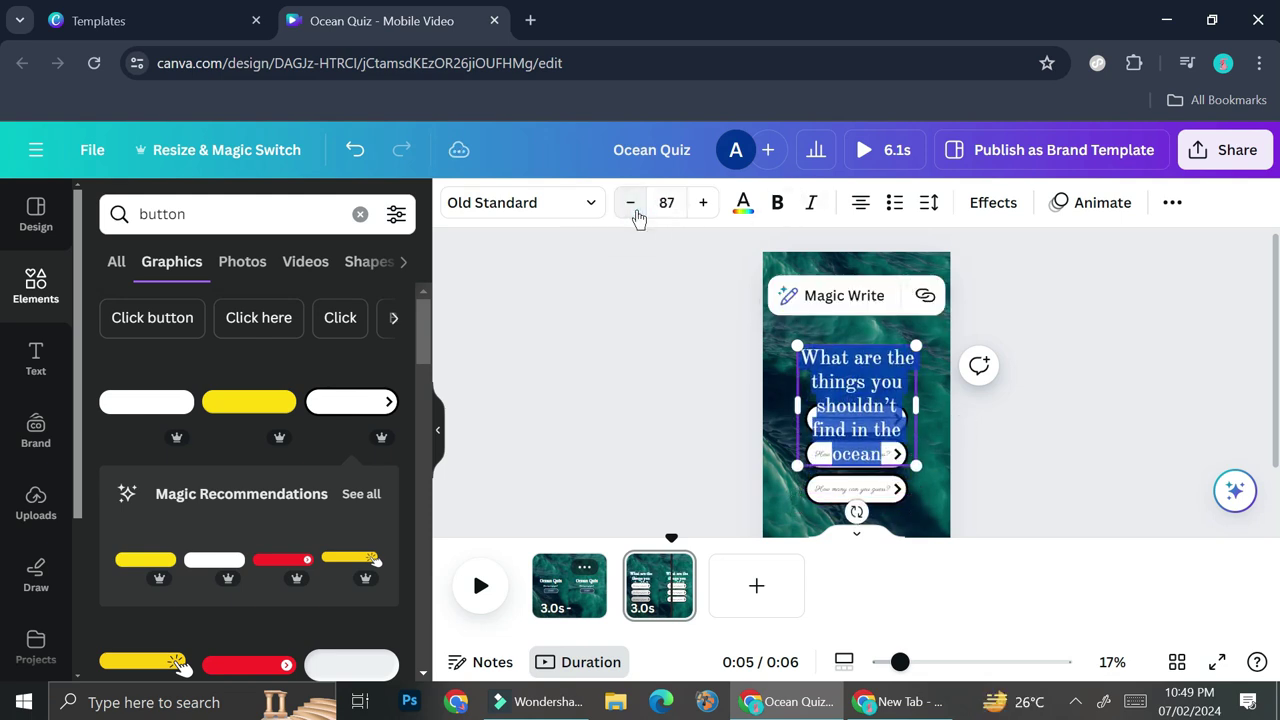
click(632, 204)
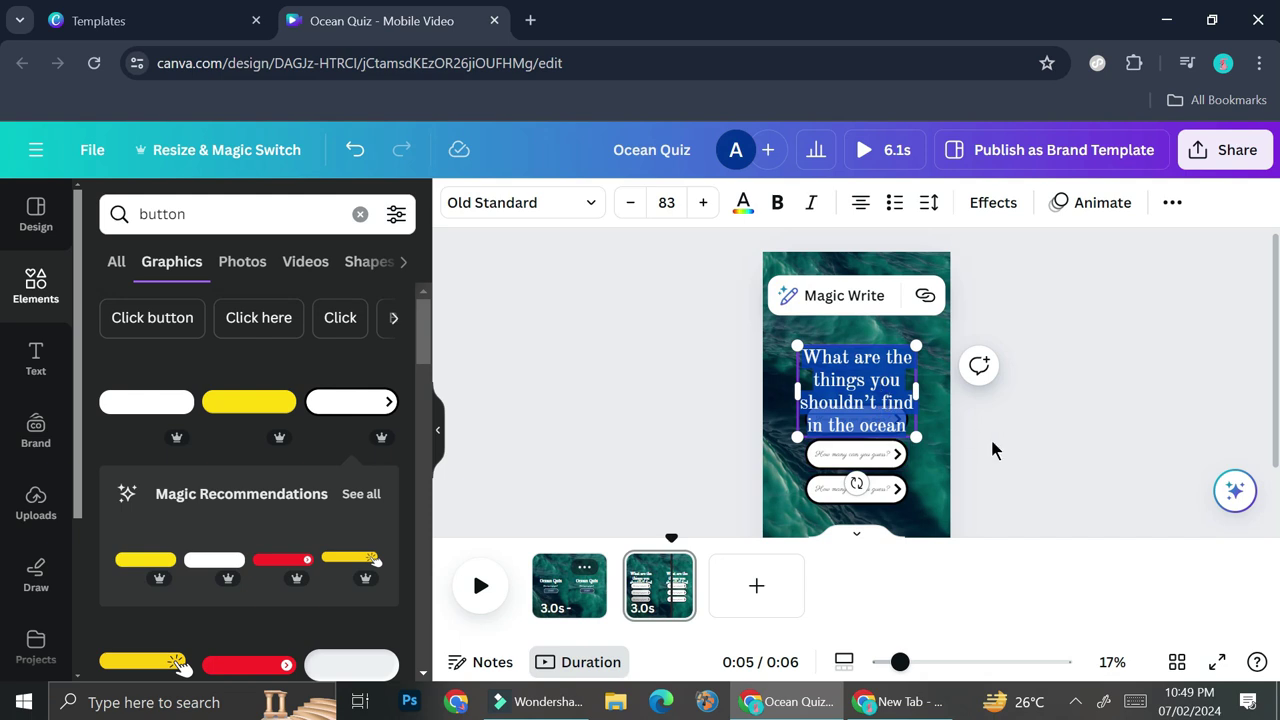
click(630, 203)
click(630, 203)
click(630, 203)
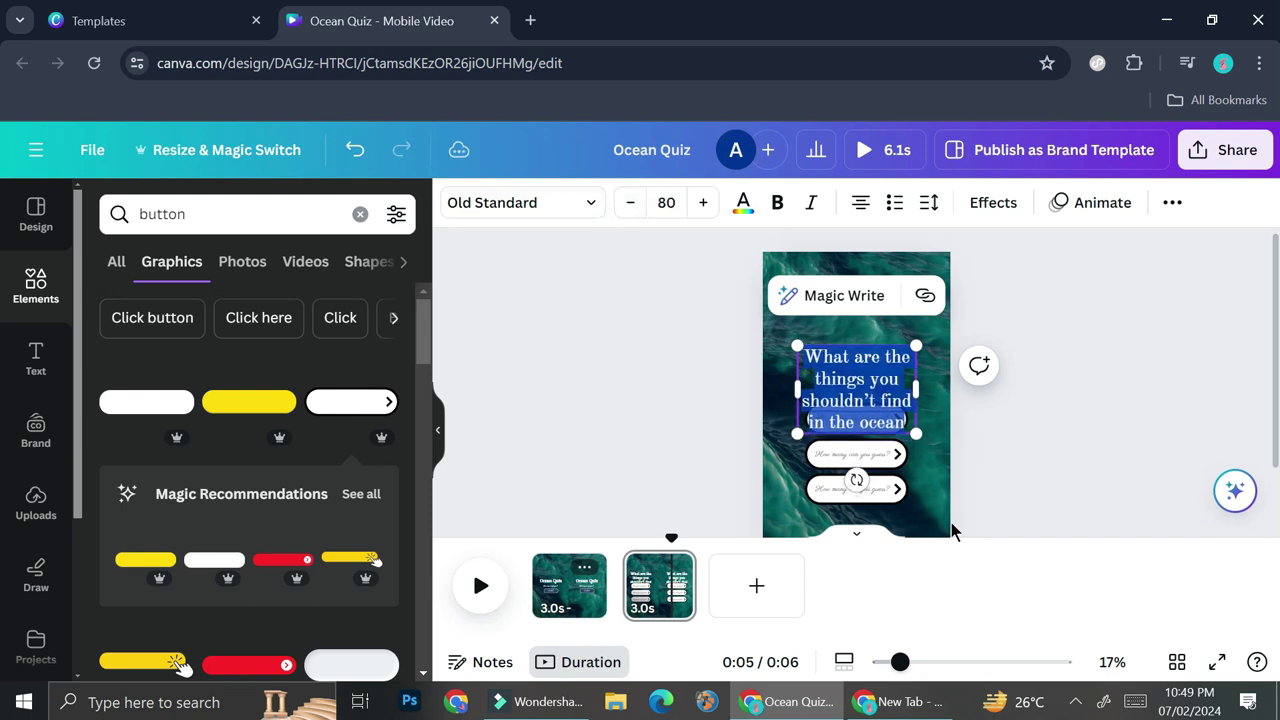
Move the question above the three buttons, and shift the question and buttons together slightly lower.
key(Escape)
drag(870, 392, 877, 355)
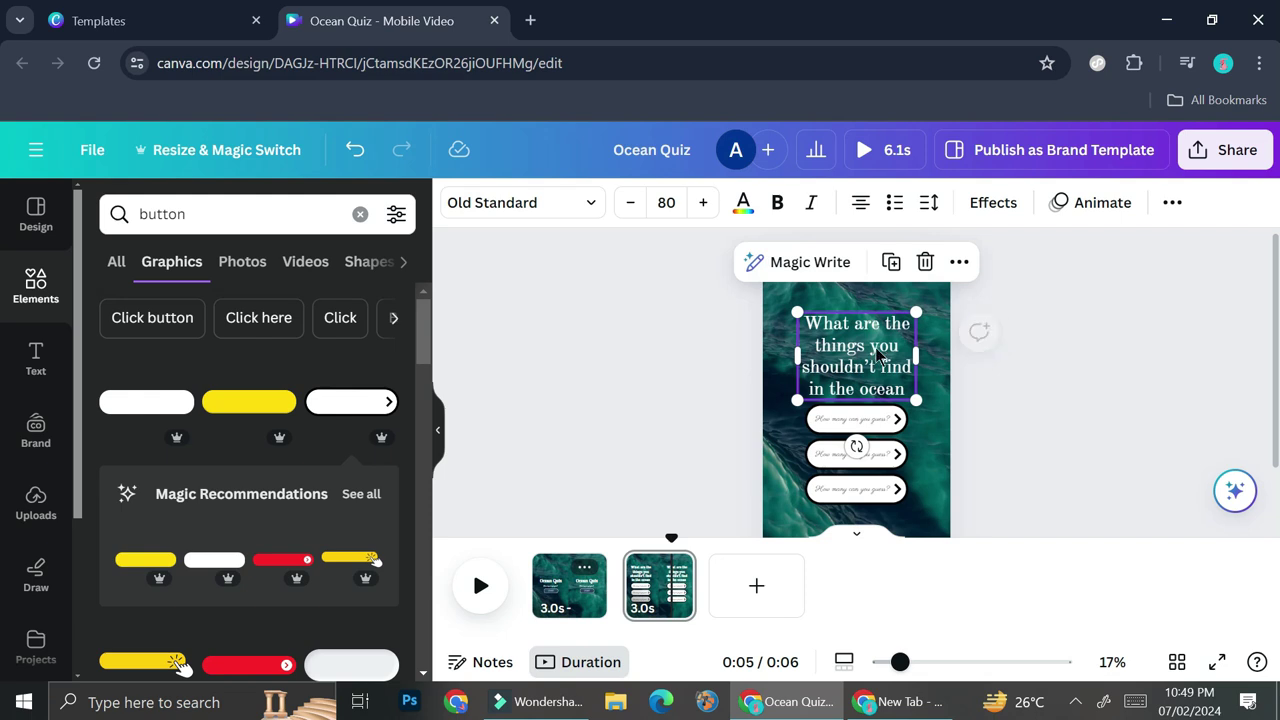
shift+click(888, 419)
shift+click(894, 455)
shift+click(894, 488)
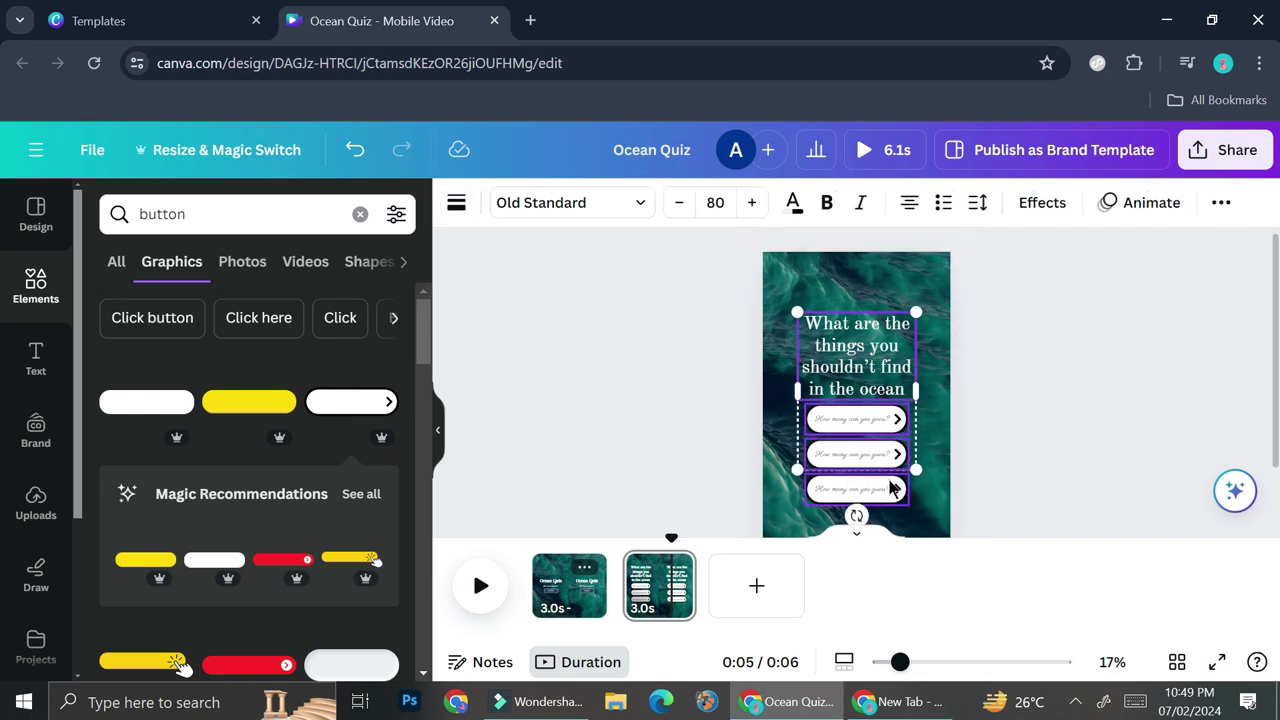
drag(887, 397, 887, 407)
click(986, 372)
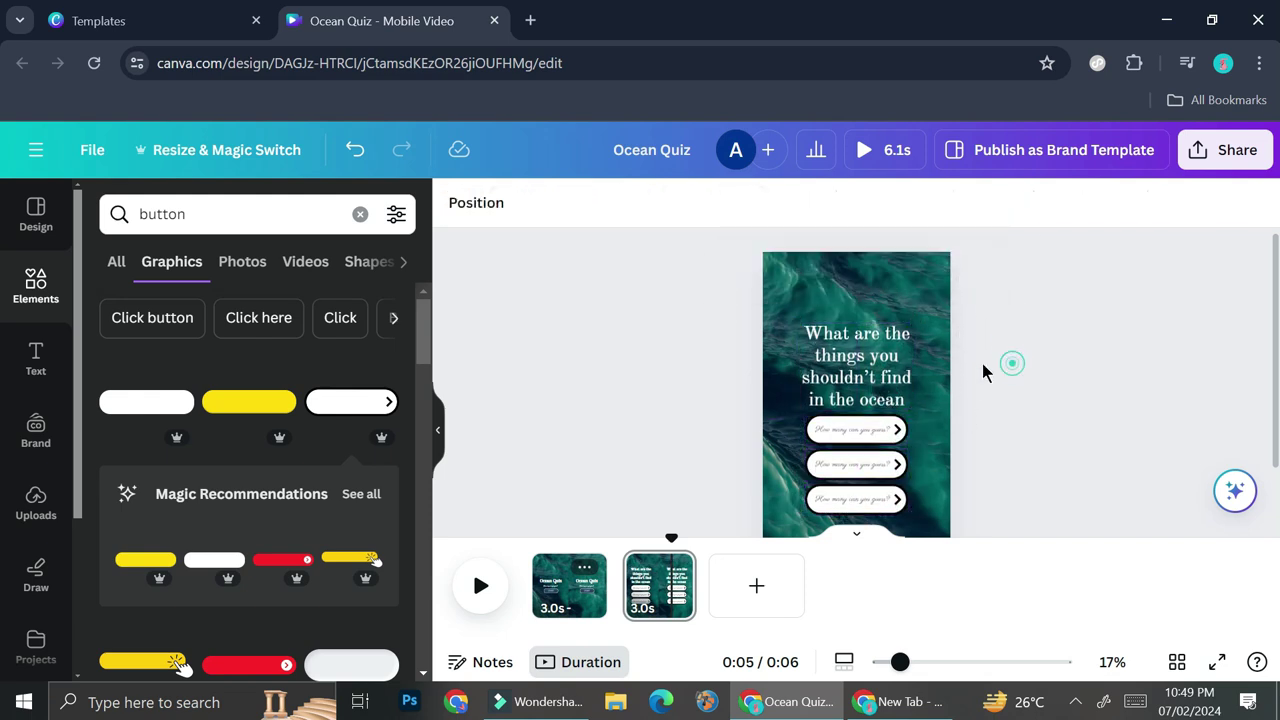
Add a question mark after "ocean" and widen the question's text box.
click(857, 381)
mouse_move(915, 366)
mouse_down()
mouse_move(974, 377)
mouse_move(967, 360)
mouse_move(903, 364)
mouse_move(902, 375)
mouse_up()
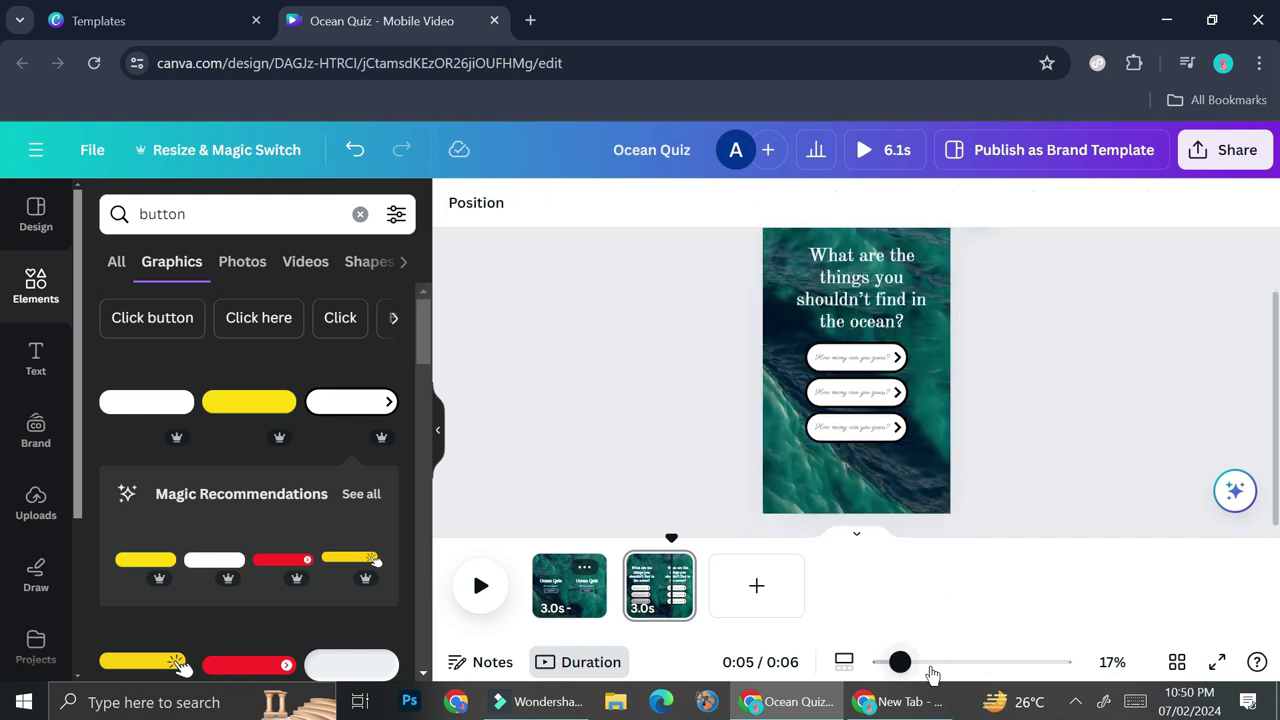
Replace the text in the three buttons with the answers "Fishes", "Plastic Garbage" and "Seaweed", in descending order.
drag(930, 670, 948, 662)
click(975, 663)
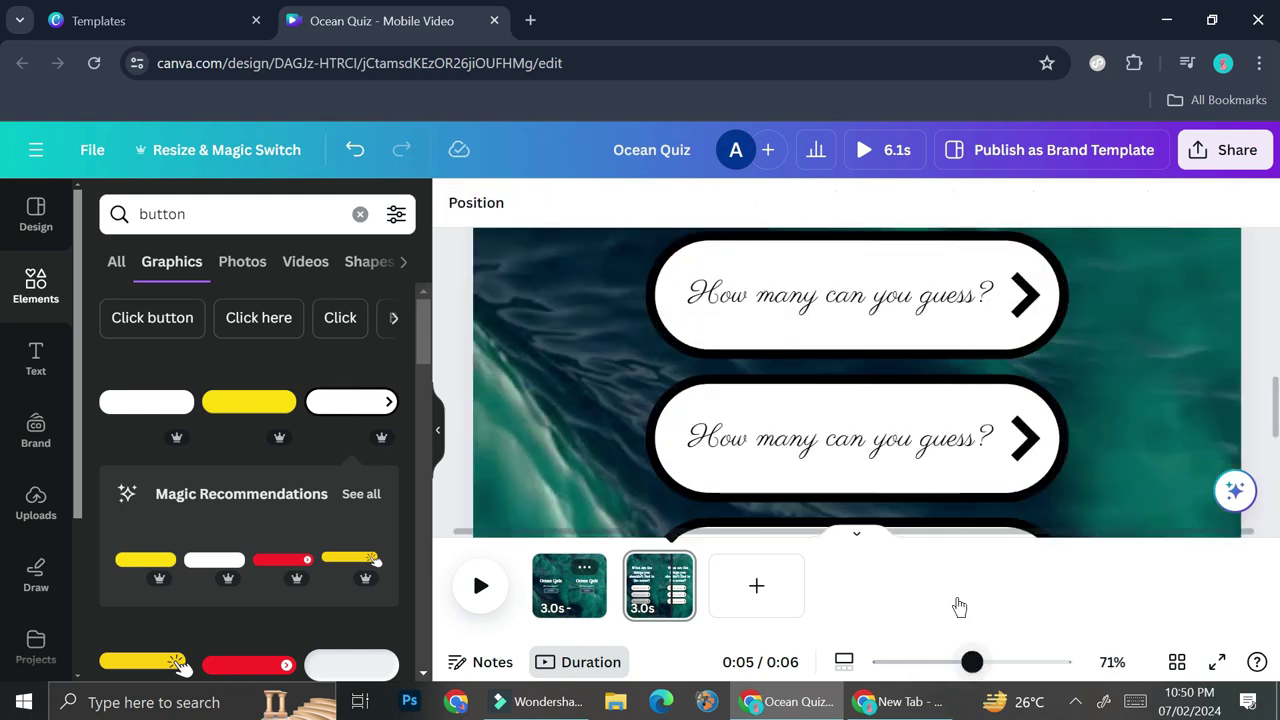
scroll(870, 340, down, 5)
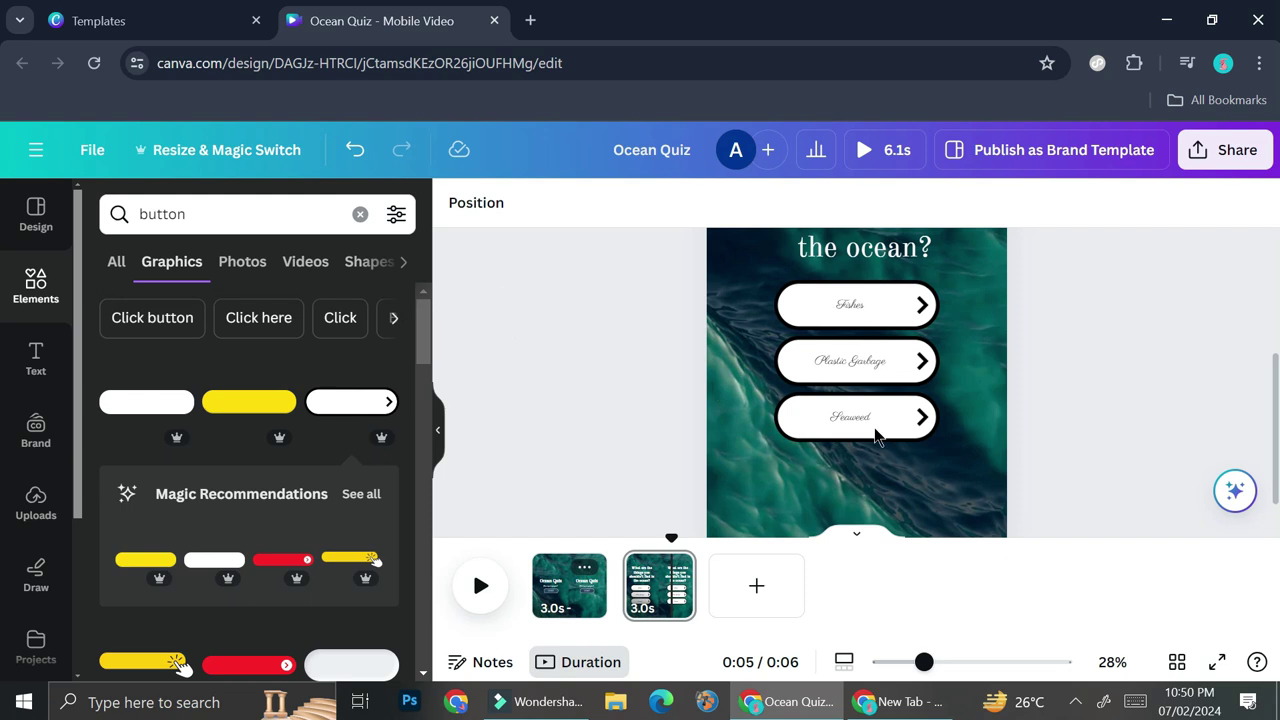
Search the elements for "fish", insert the blue fish school graphic, and shrink it to fit beside the "Fishes" text in its button.
click(360, 214)
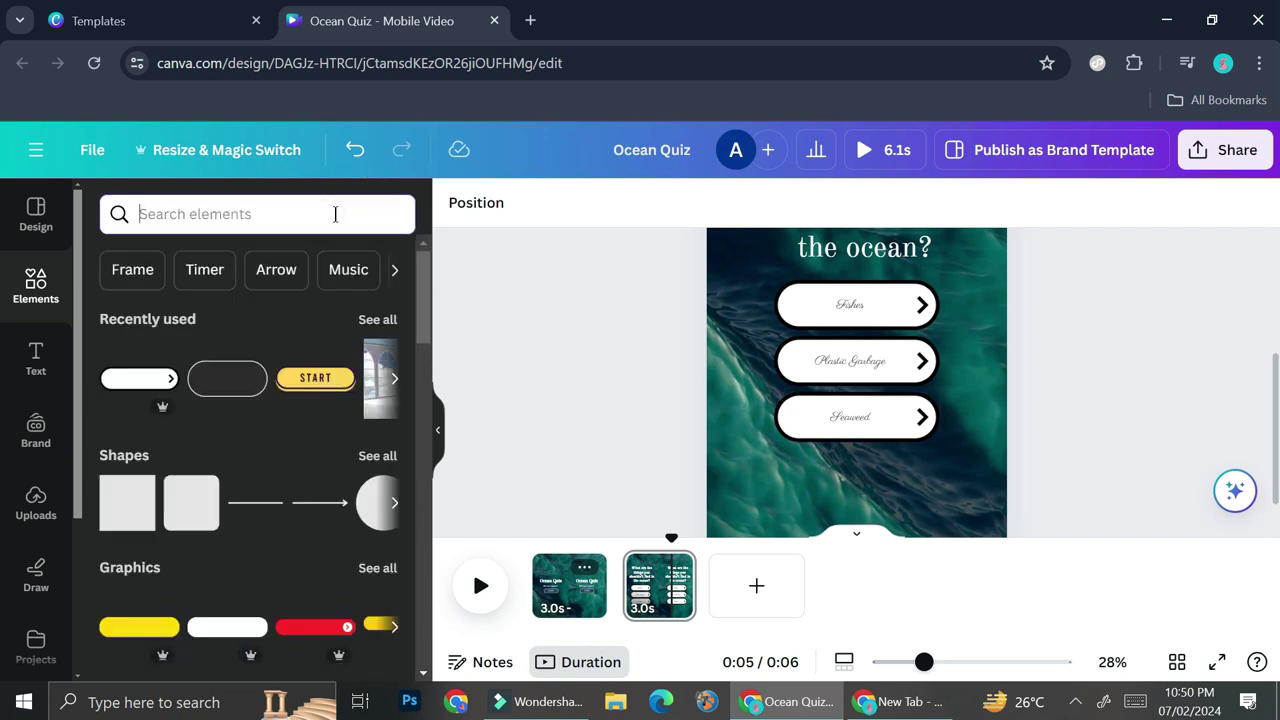
text(fish)
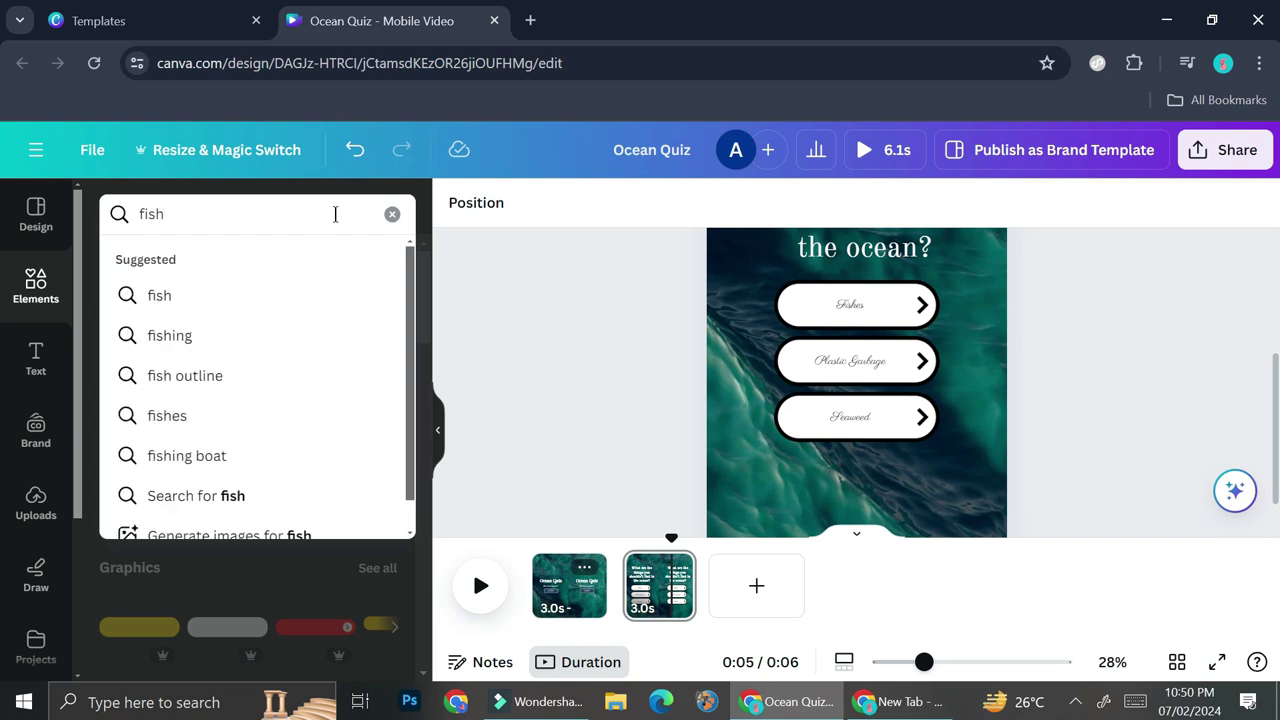
key(Return)
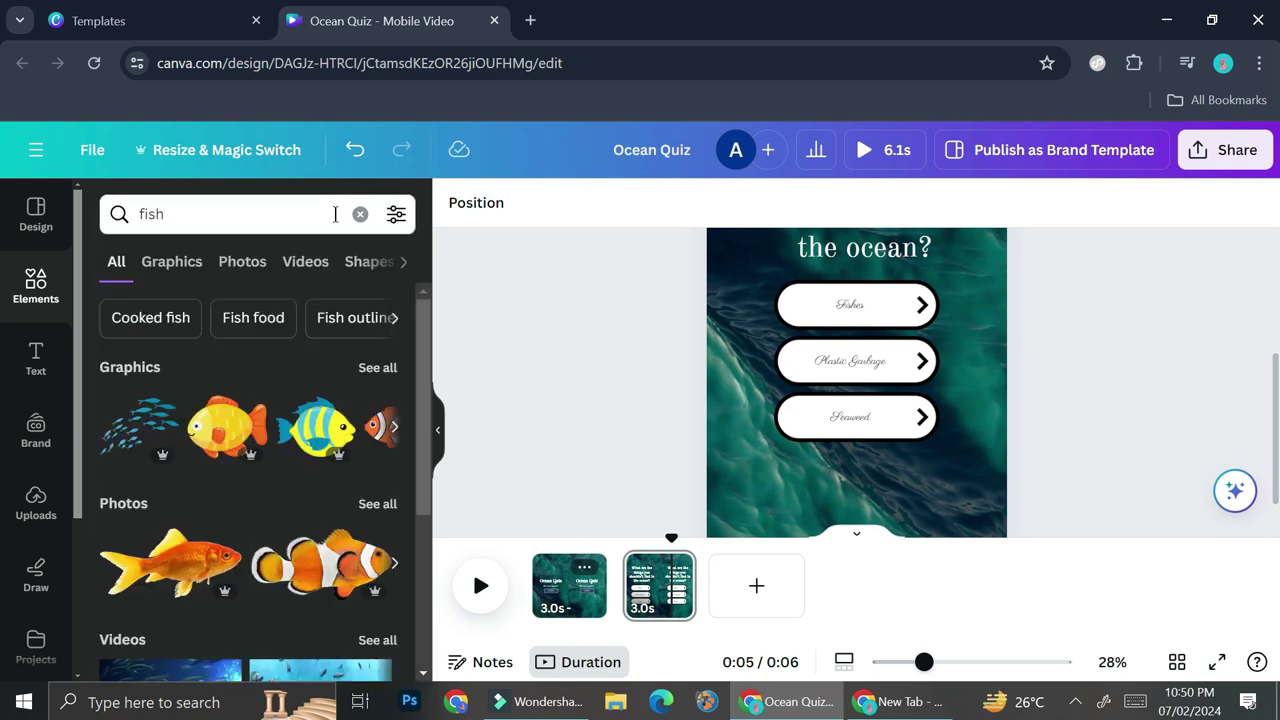
click(130, 428)
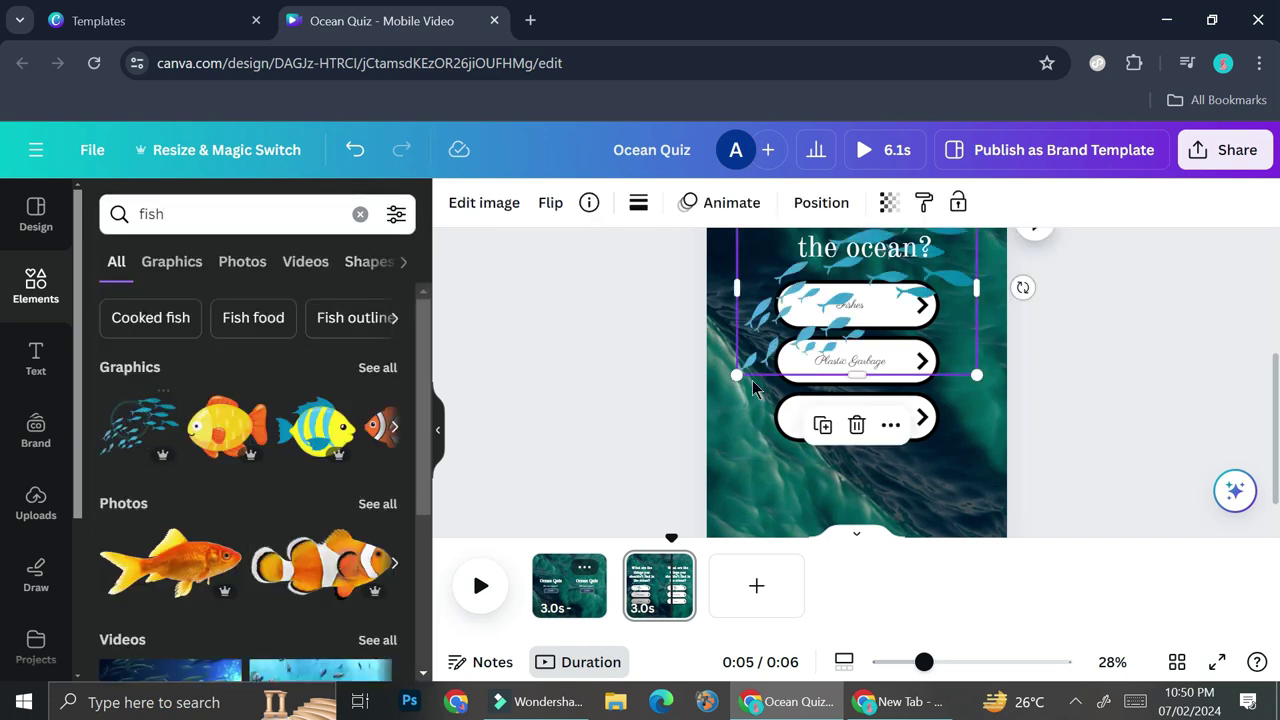
drag(978, 373, 778, 260)
drag(757, 244, 891, 303)
click(886, 303)
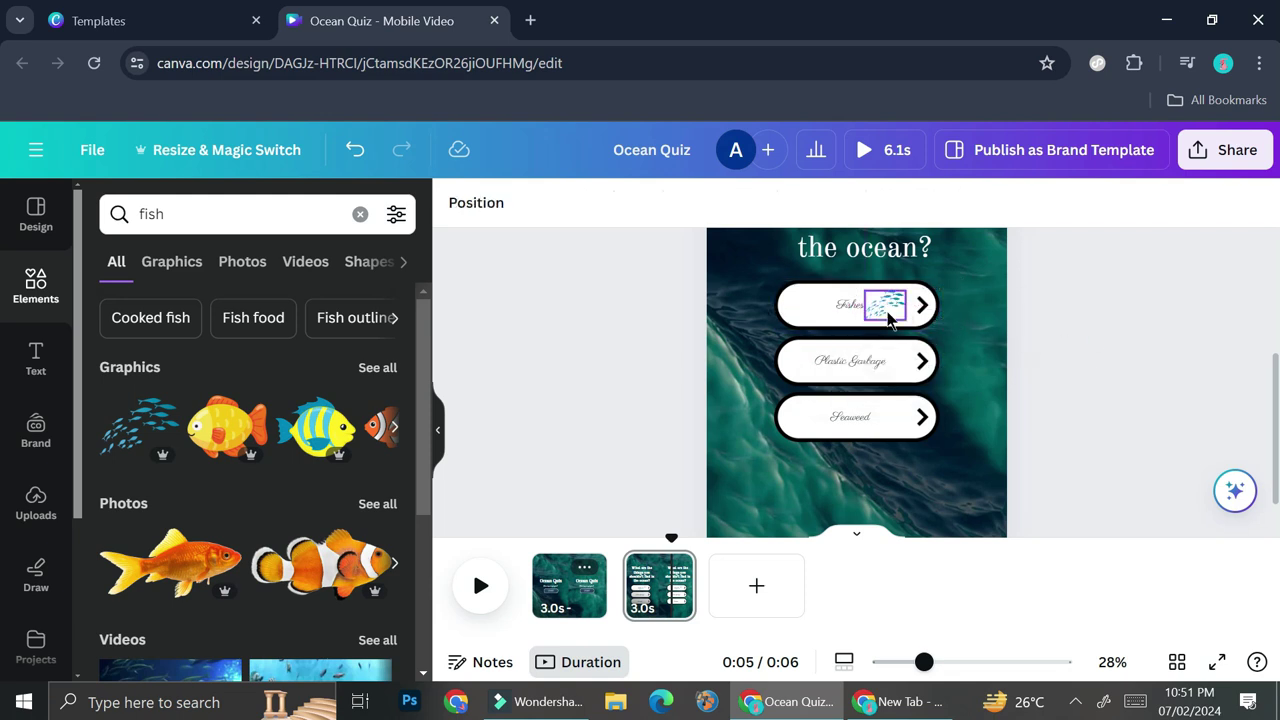
Shift the "Fishes" text to the left within its button to clear the fish graphic.
click(845, 308)
click(1038, 322)
click(854, 304)
drag(857, 301, 833, 302)
click(1114, 350)
Ungroup the "Plastic Garbage" button and shift its text to the left to make room for a graphic.
click(855, 362)
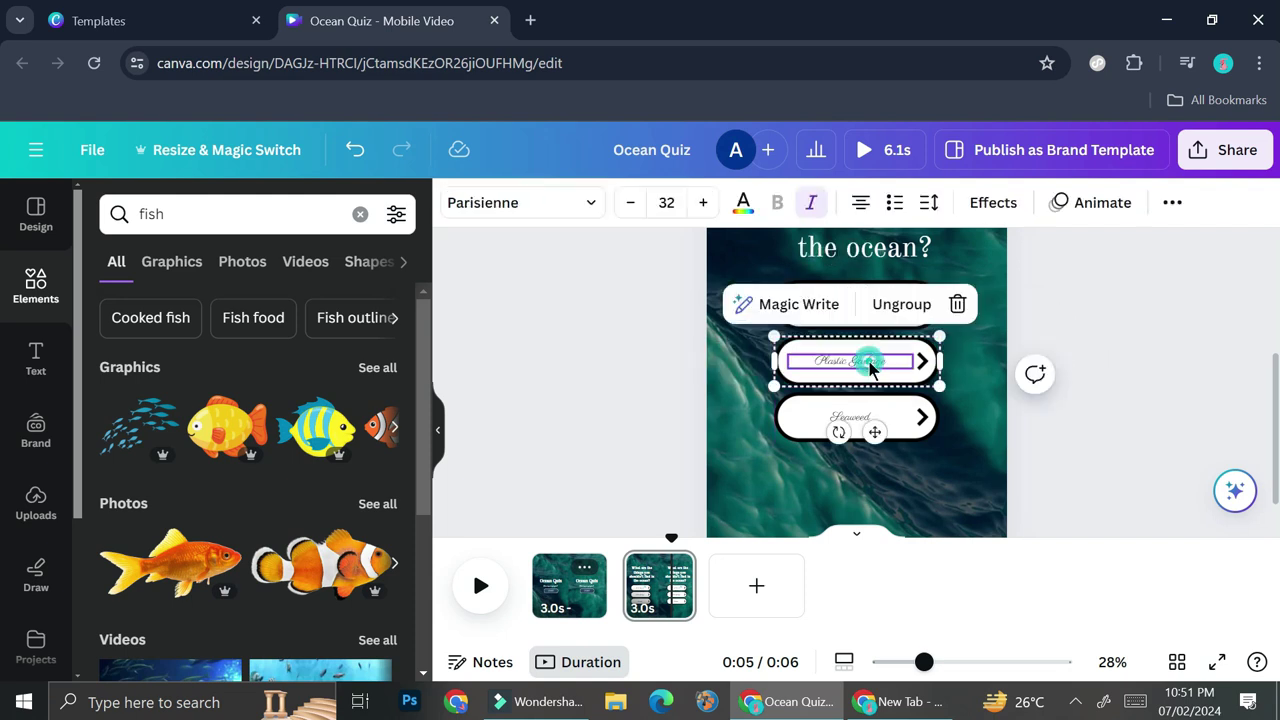
click(900, 304)
click(1061, 394)
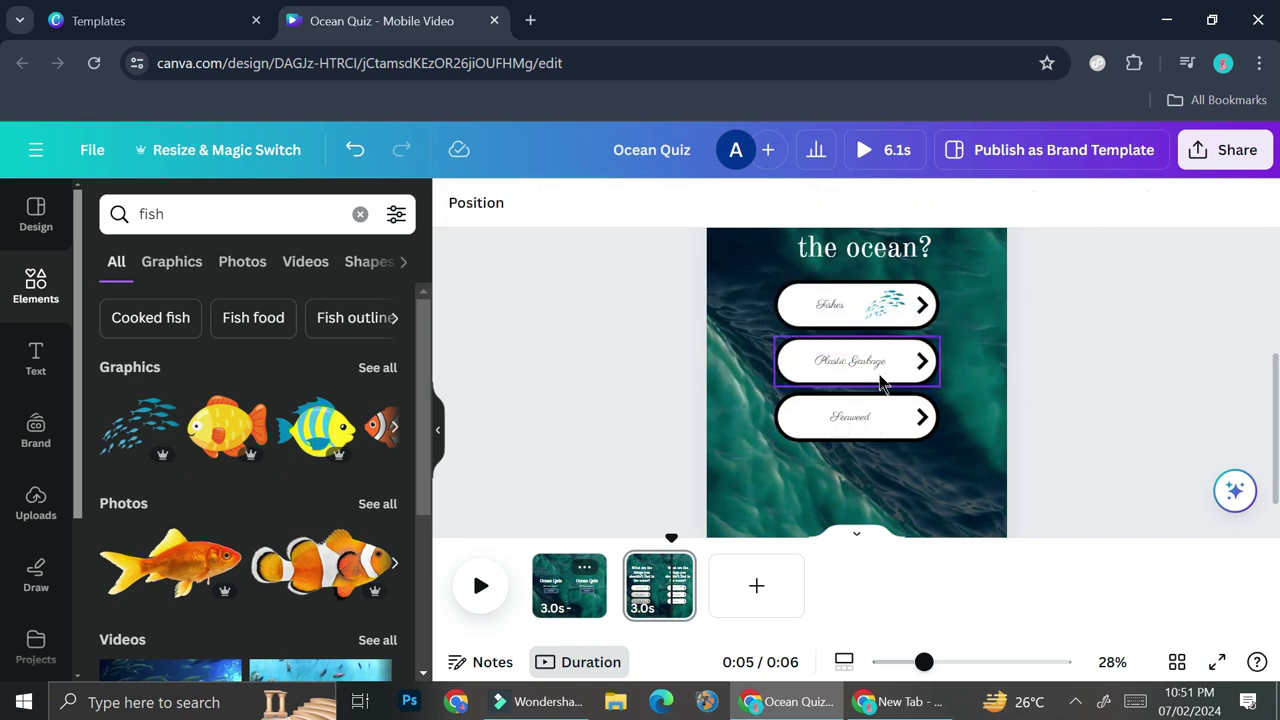
click(873, 368)
drag(873, 368, 860, 366)
drag(857, 306, 916, 305)
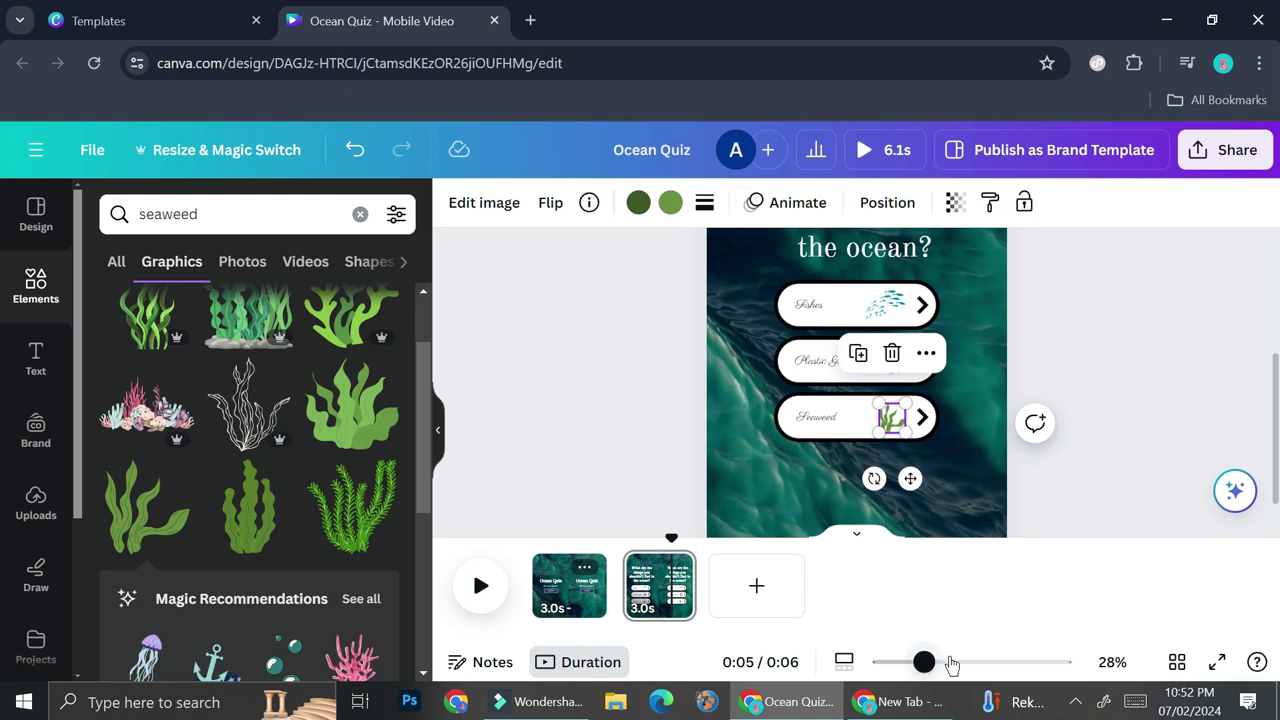
Examine the three answer buttons and their graphics up close, and check the whole question page layout.
click(974, 662)
scroll(1128, 295, up, 1)
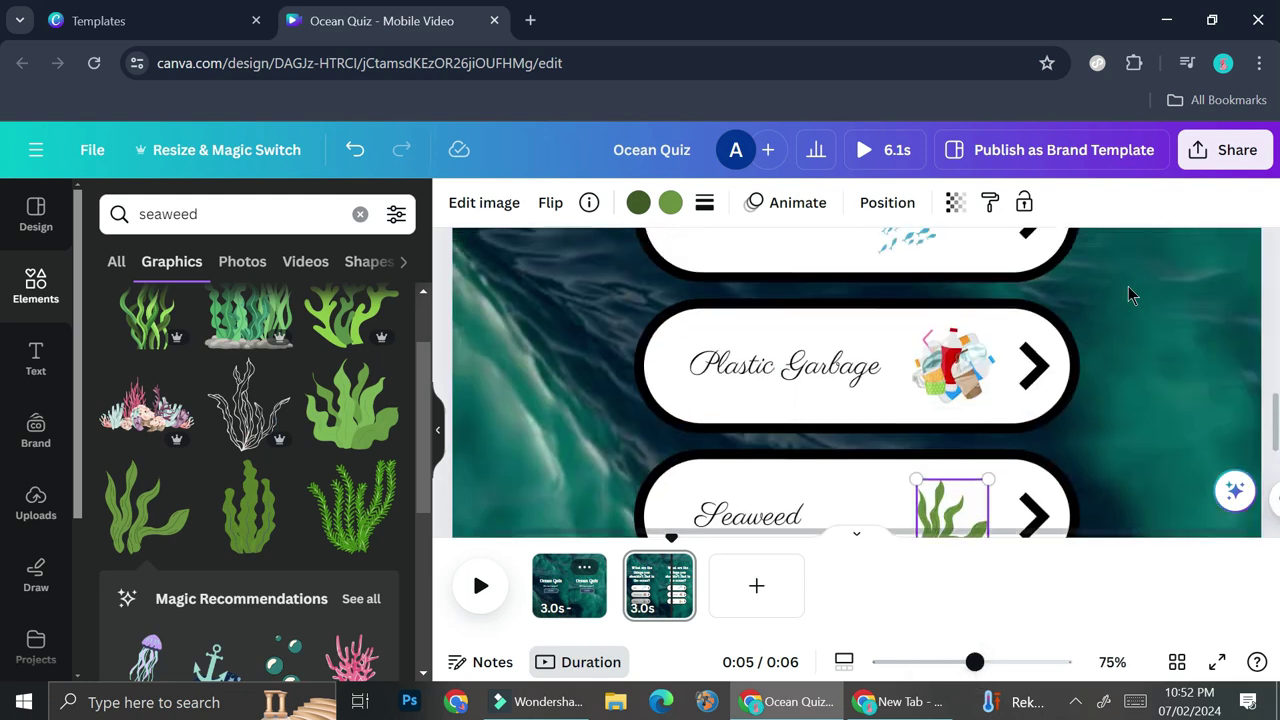
scroll(1128, 295, up, 2)
scroll(940, 375, down, 3)
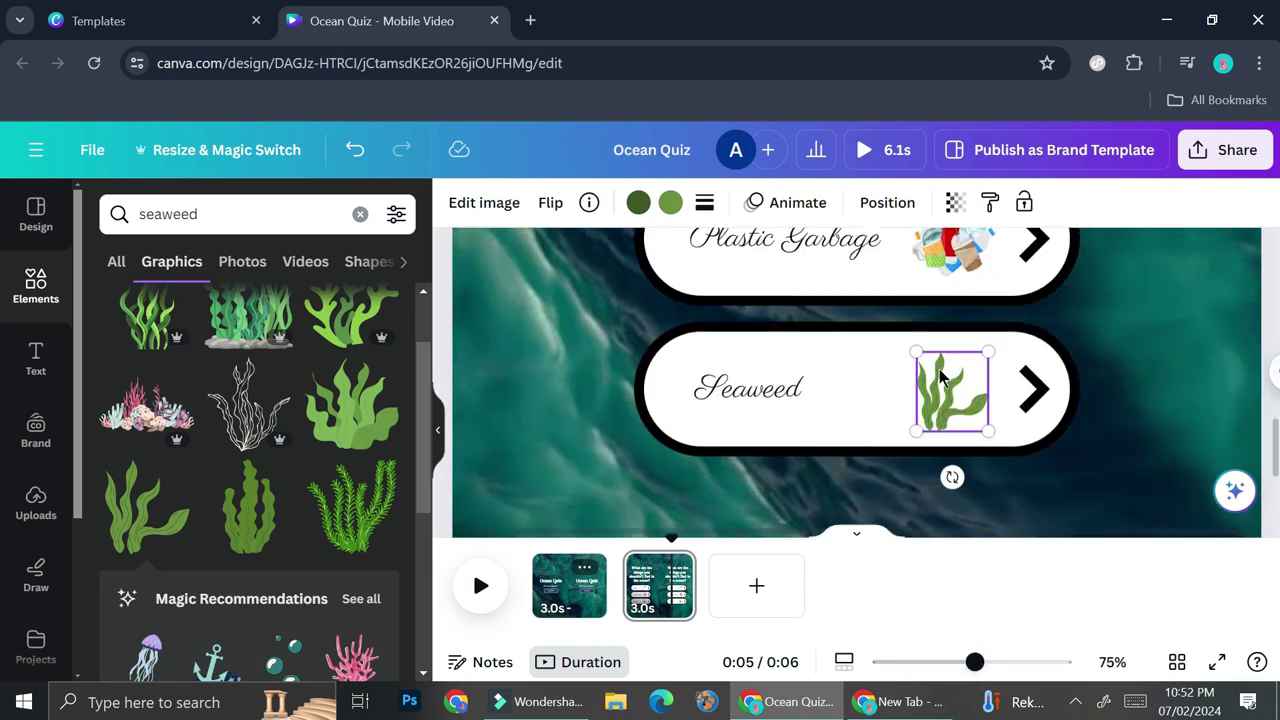
scroll(940, 375, up, 3)
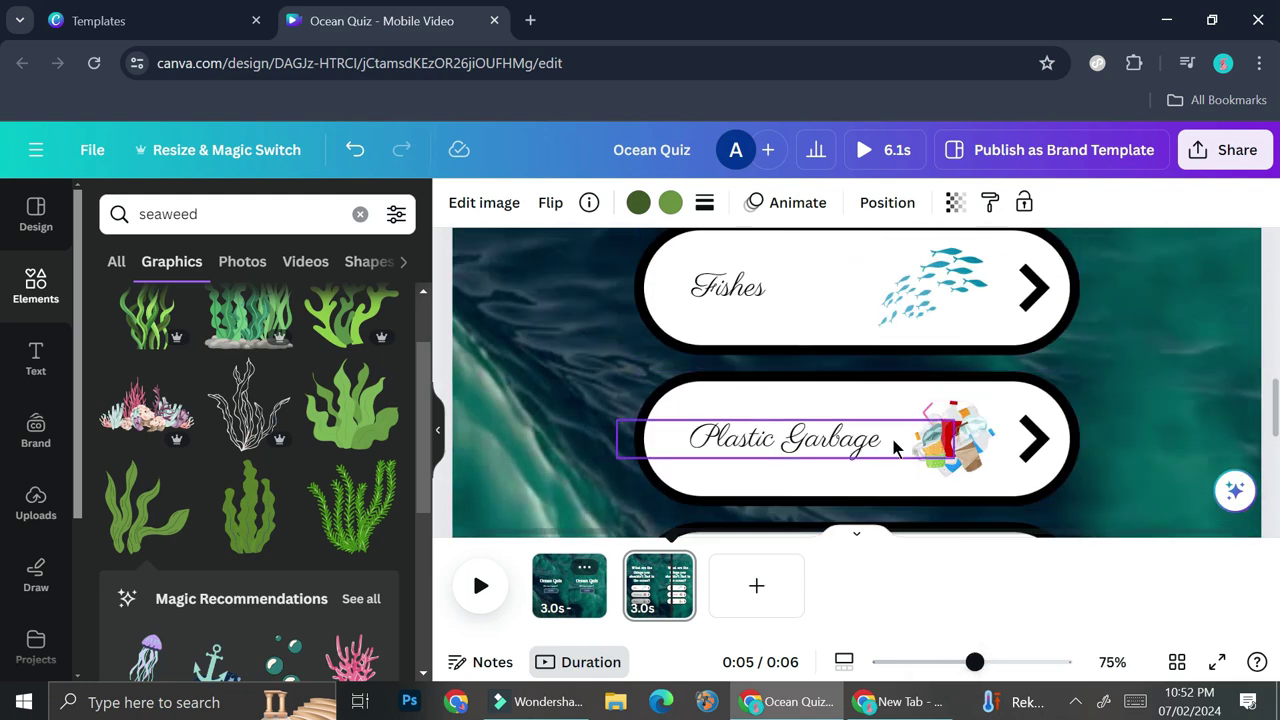
scroll(946, 462, down, 2)
scroll(914, 474, down, 2)
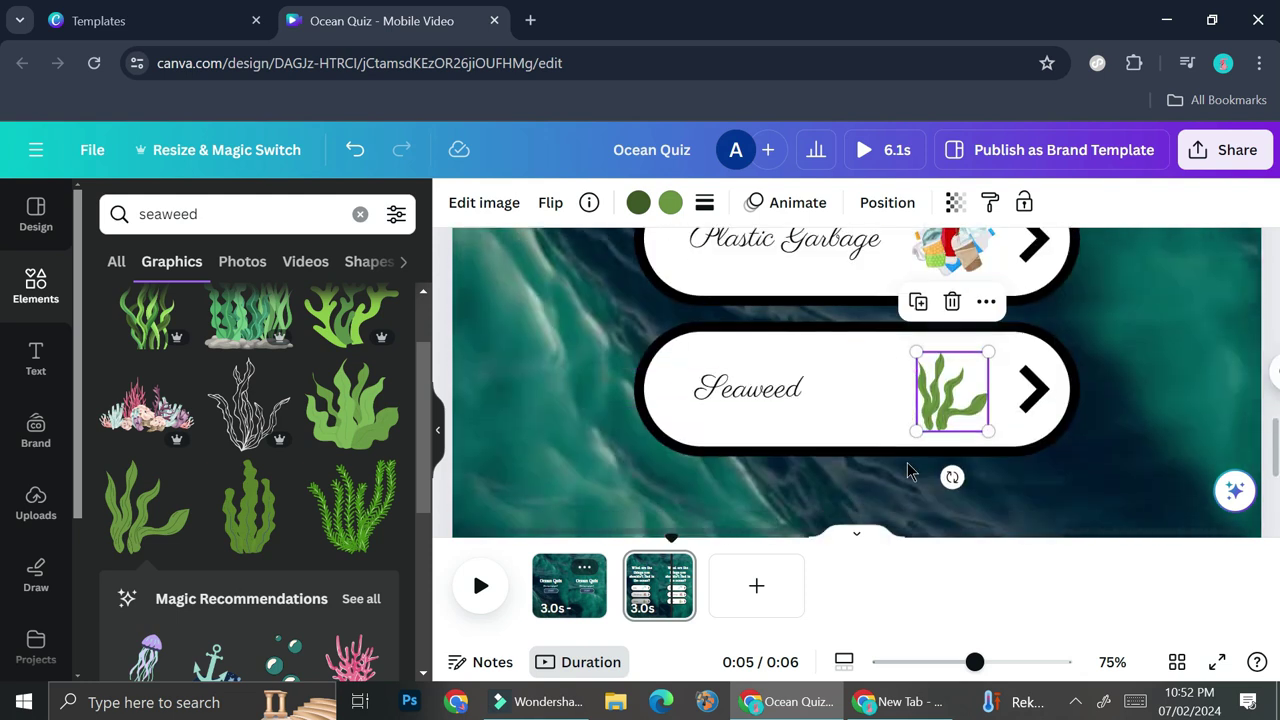
click(930, 663)
click(895, 663)
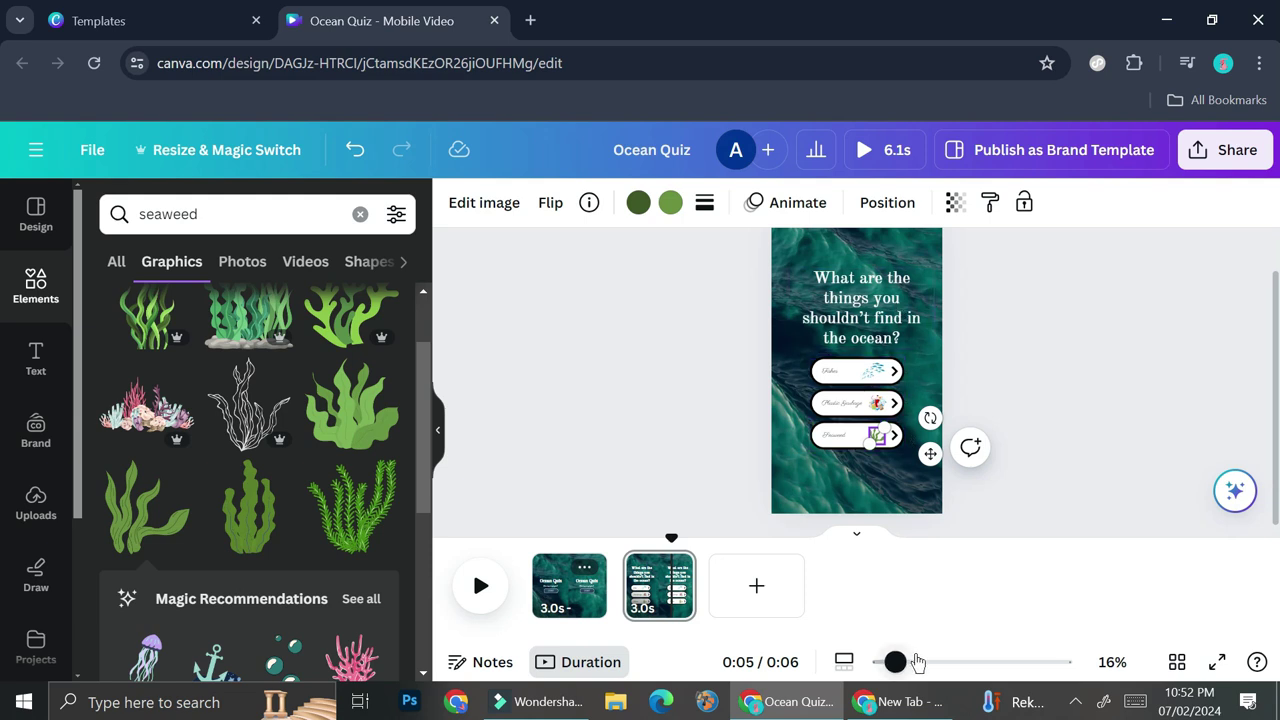
click(1058, 397)
scroll(931, 331, up, 1)
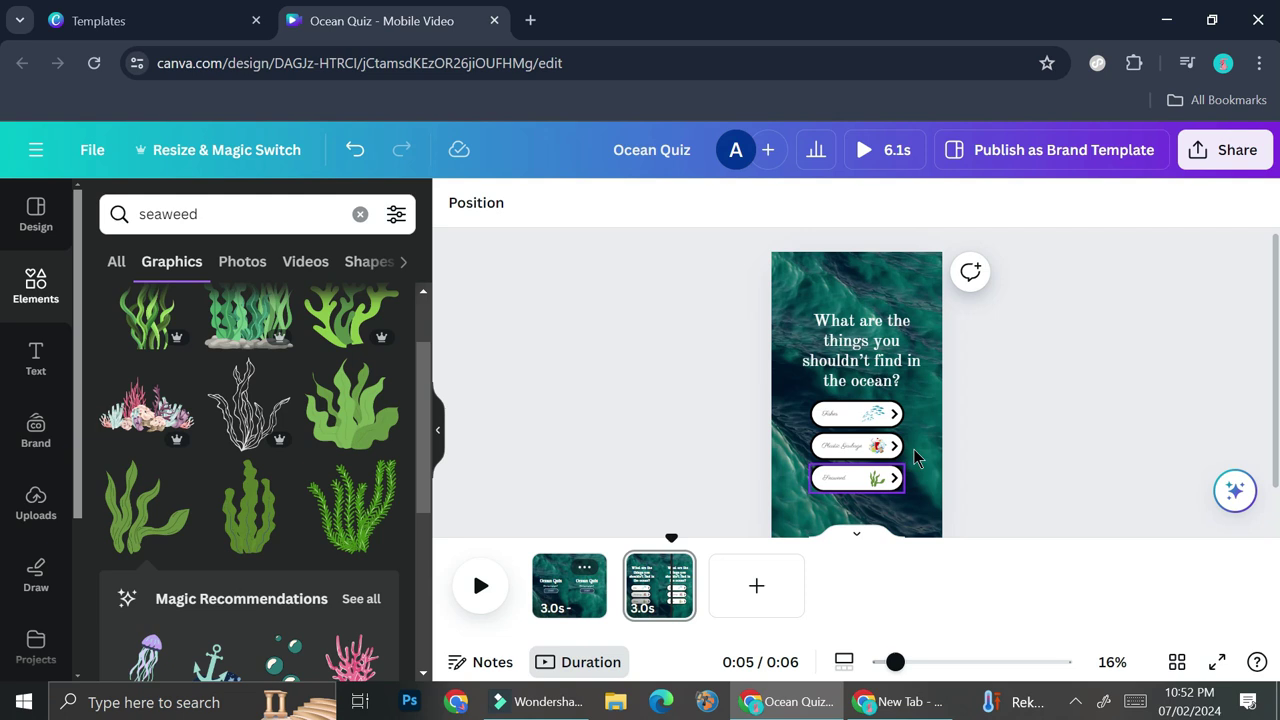
Apply the Simple page animation to the question page and to the "Ocean Quiz" title page.
click(937, 405)
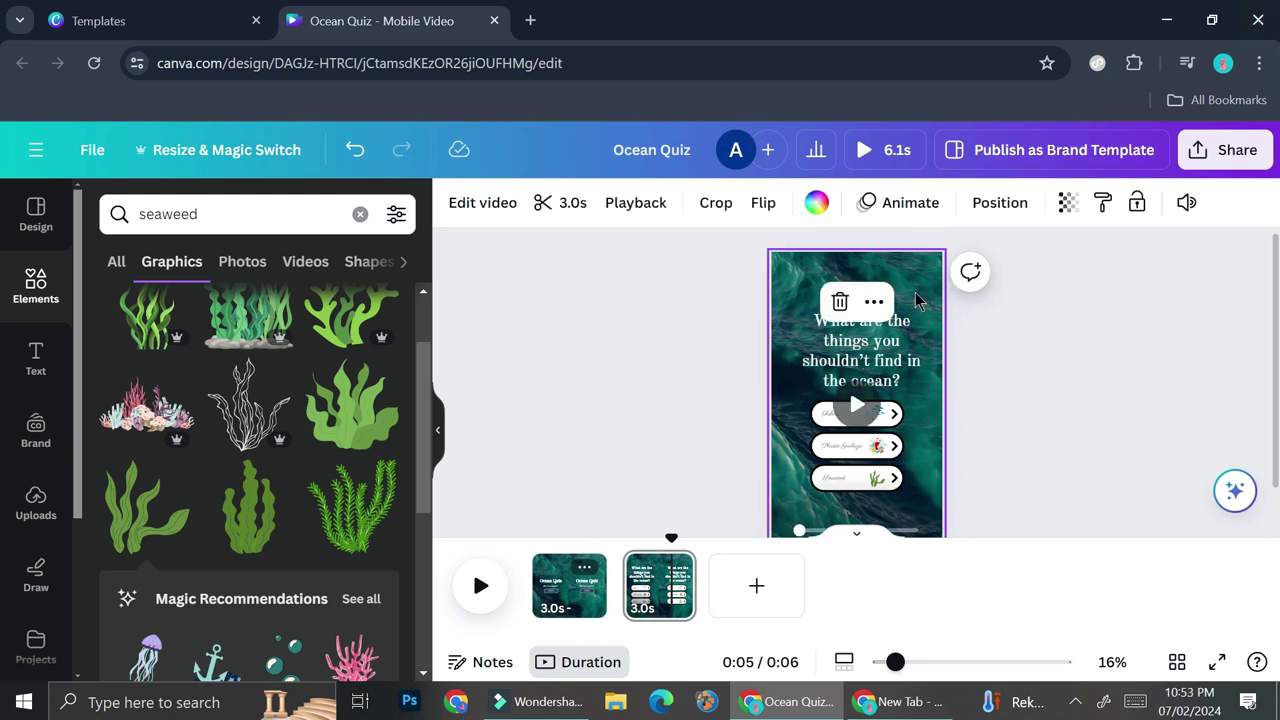
click(655, 585)
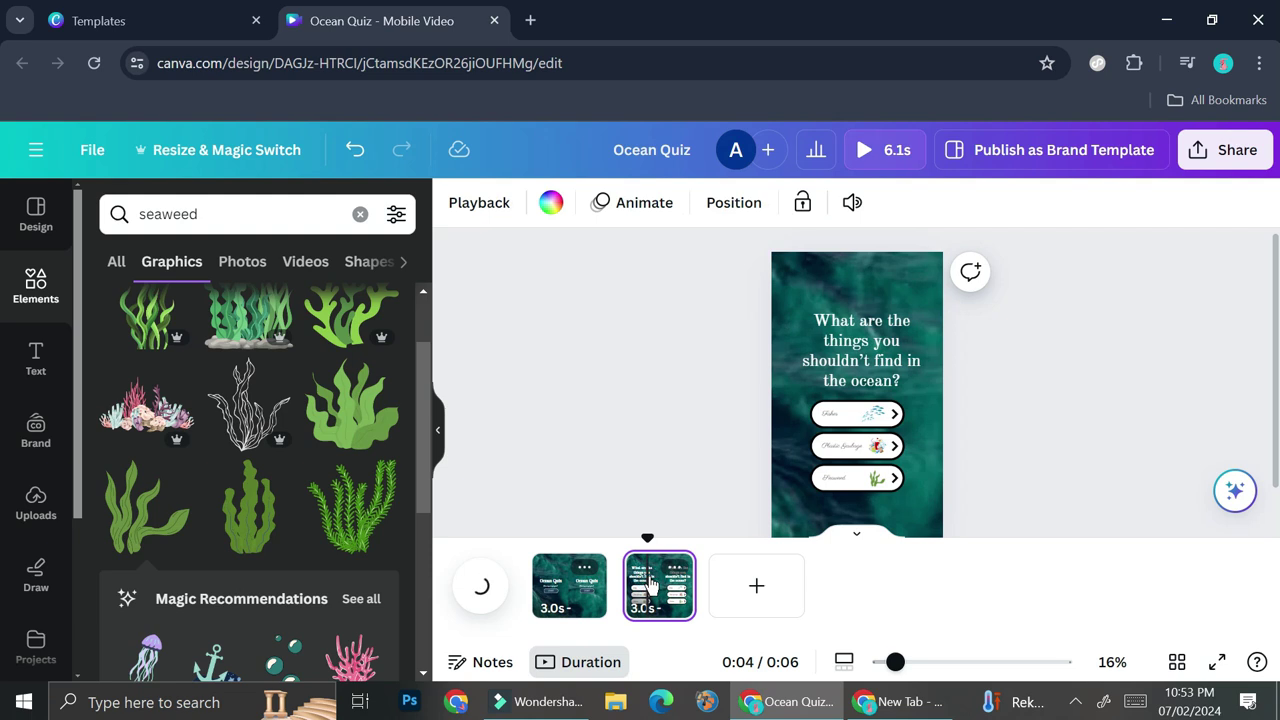
click(645, 208)
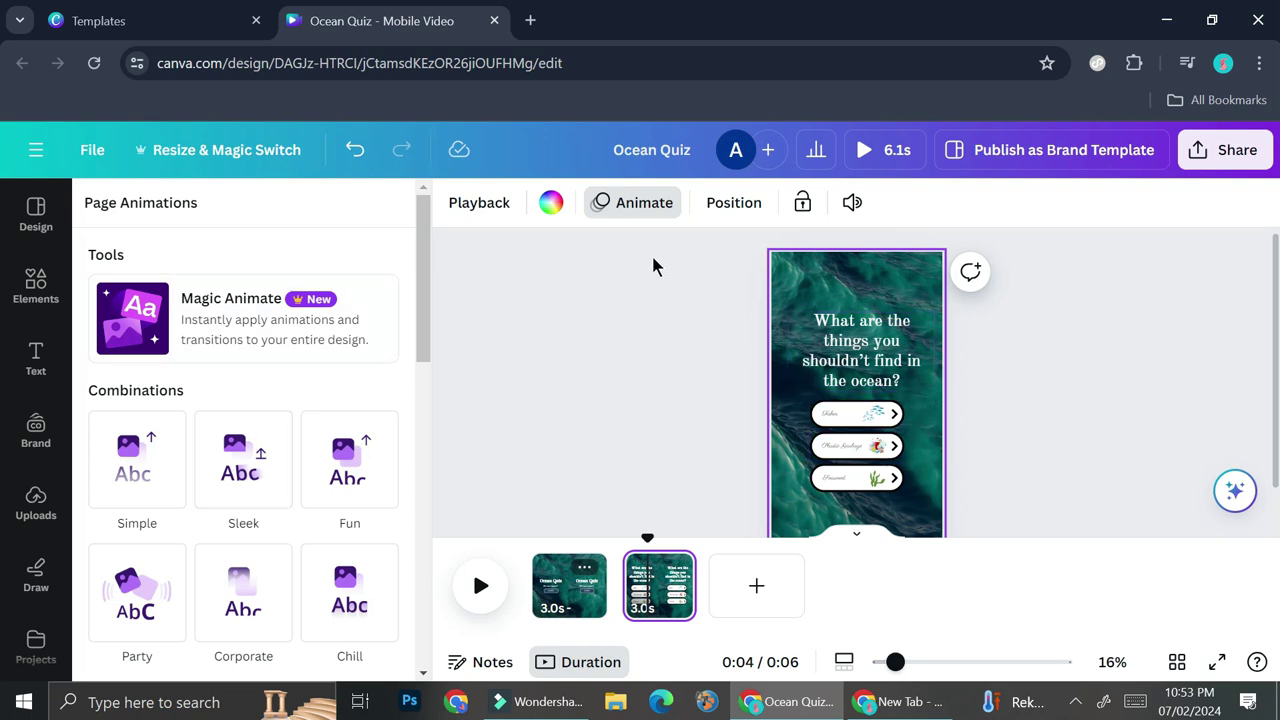
scroll(236, 424, down, 1)
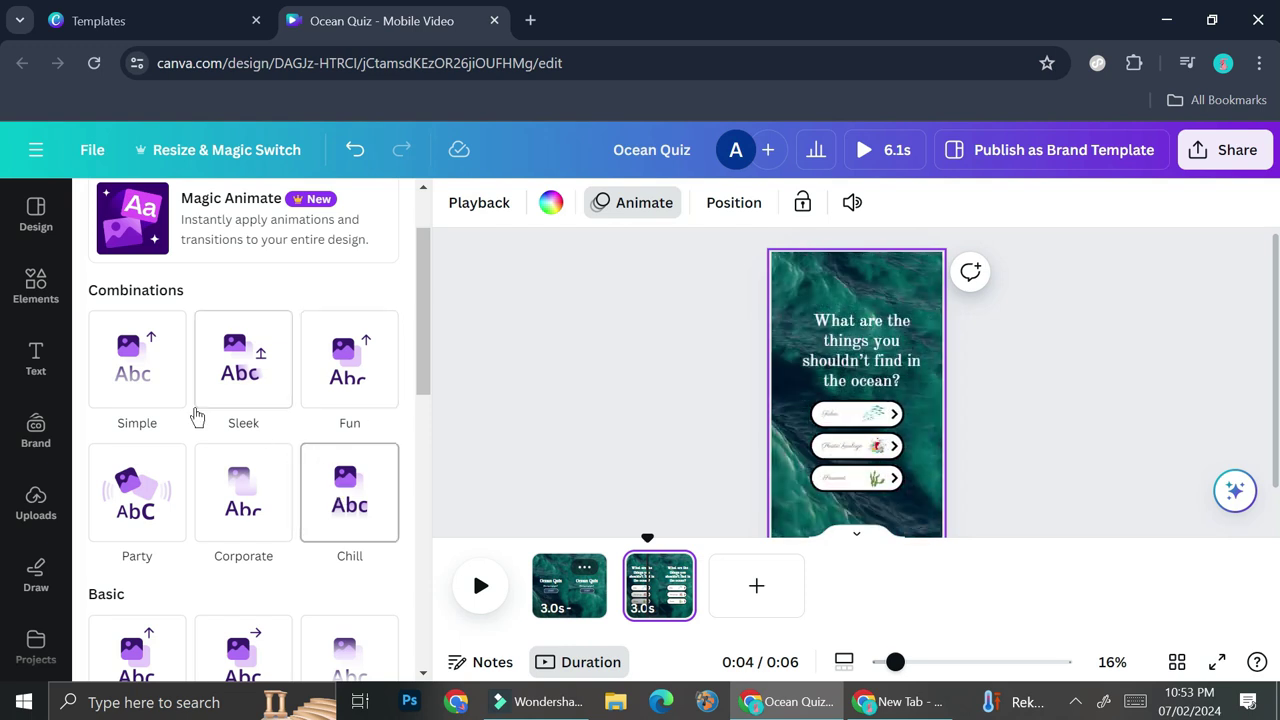
click(148, 388)
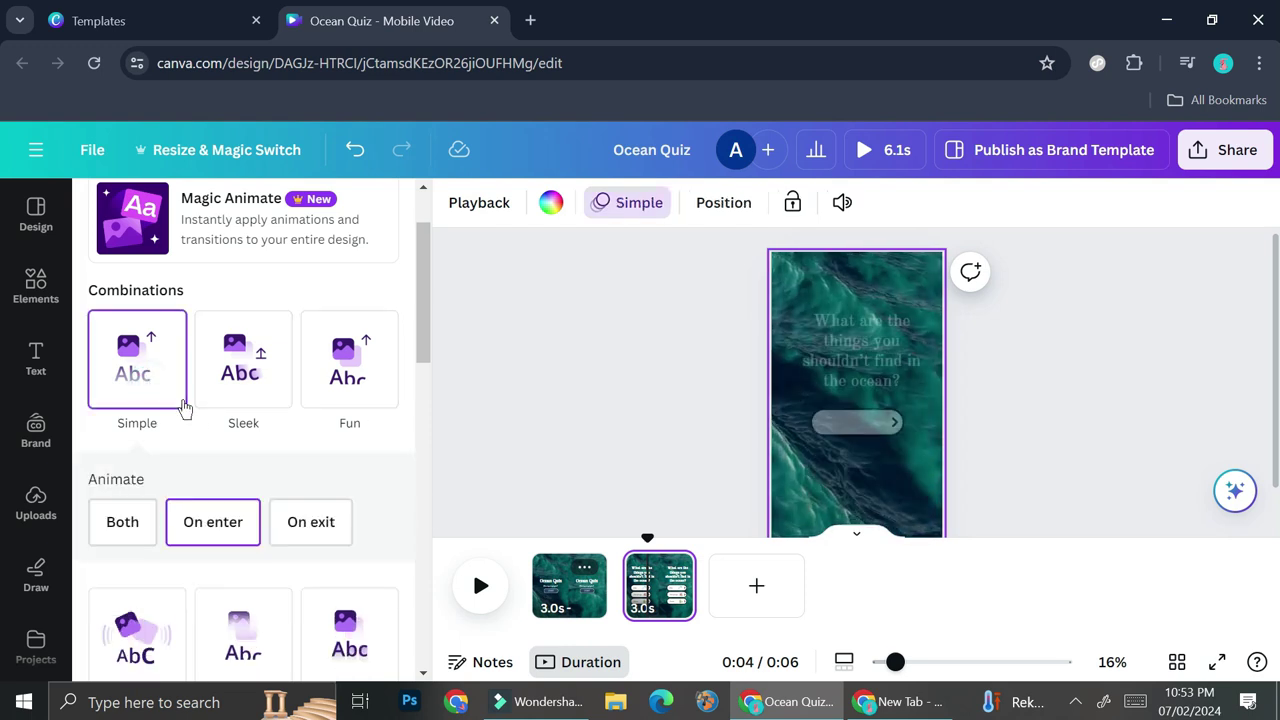
click(581, 600)
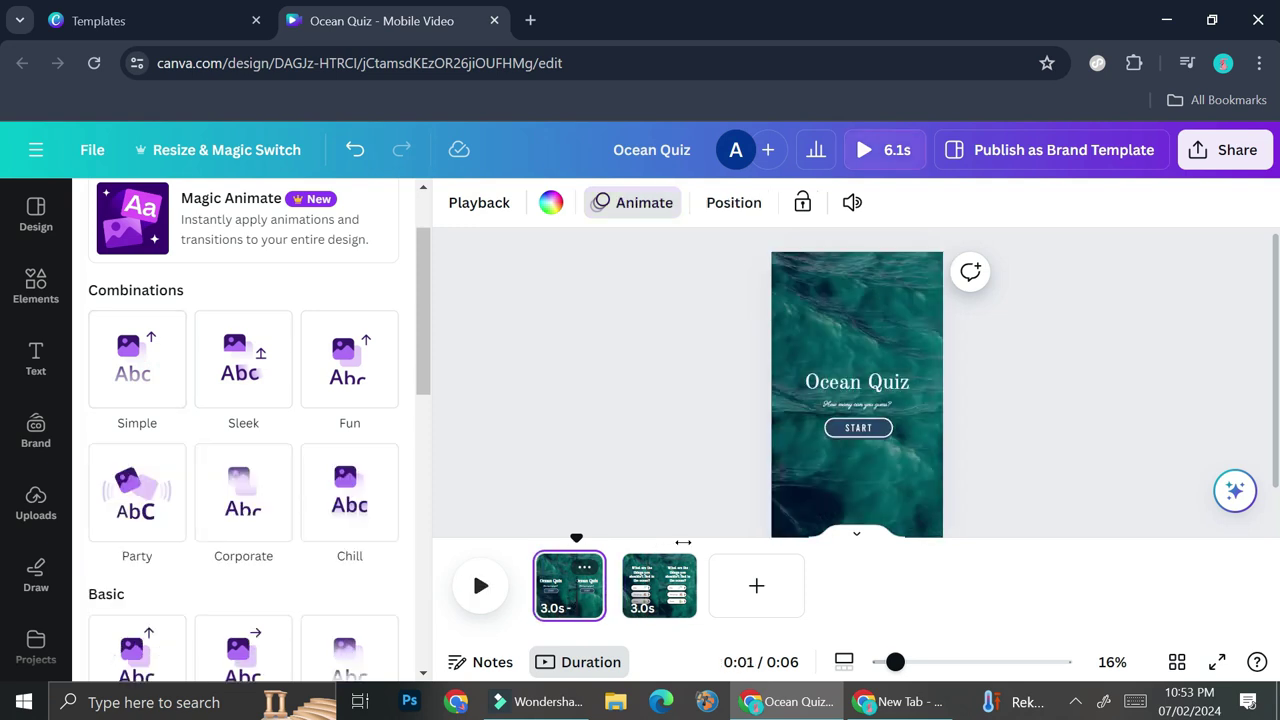
click(135, 358)
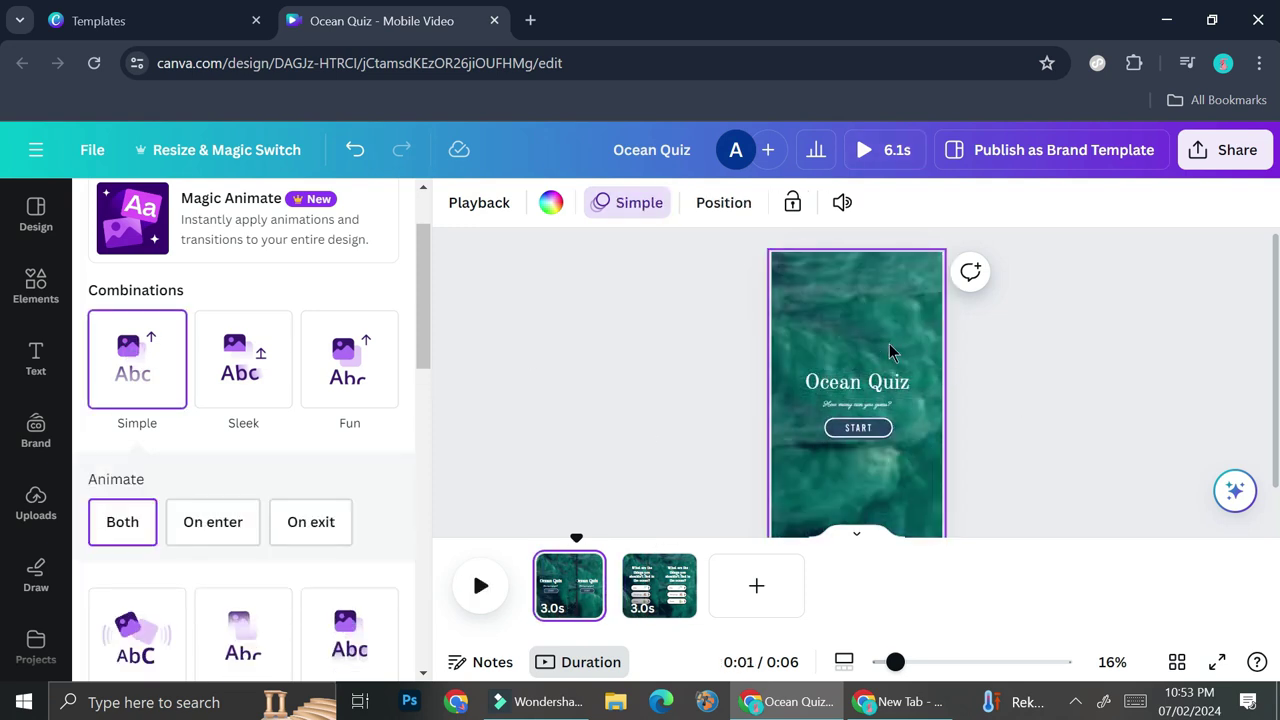
Extend the question page's duration to 5.0 seconds.
click(660, 600)
drag(690, 597, 743, 606)
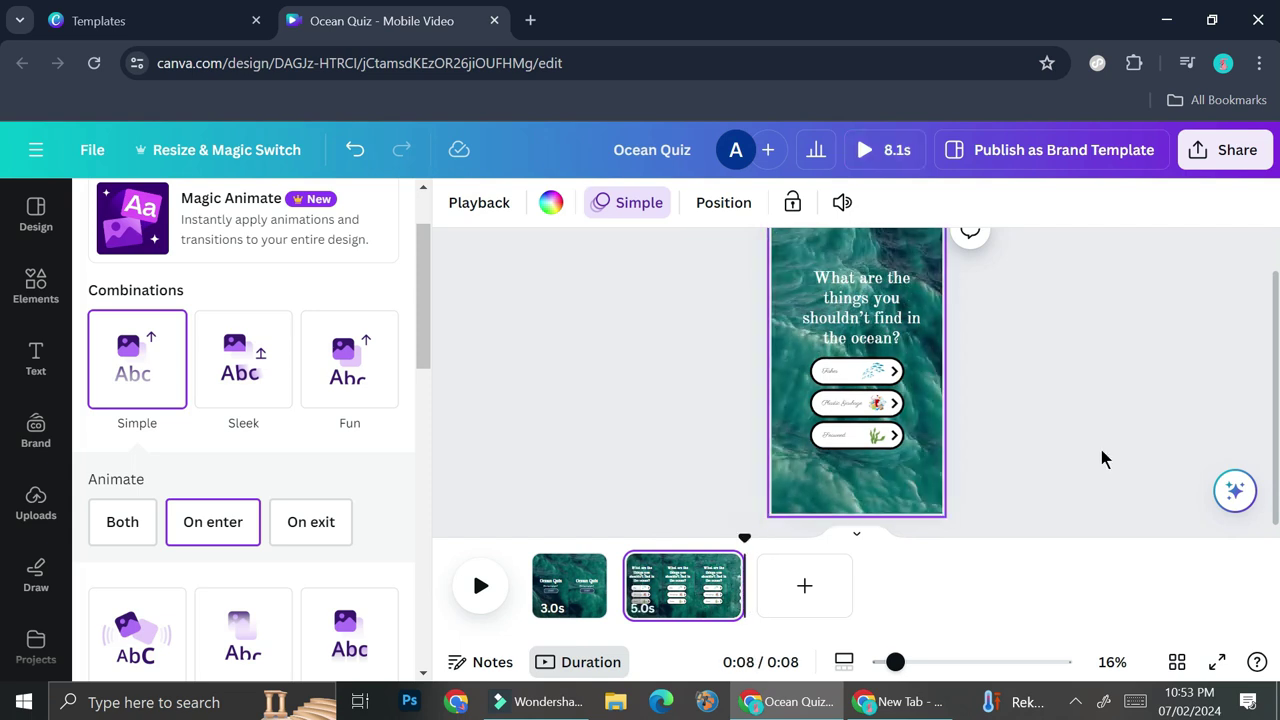
click(1101, 458)
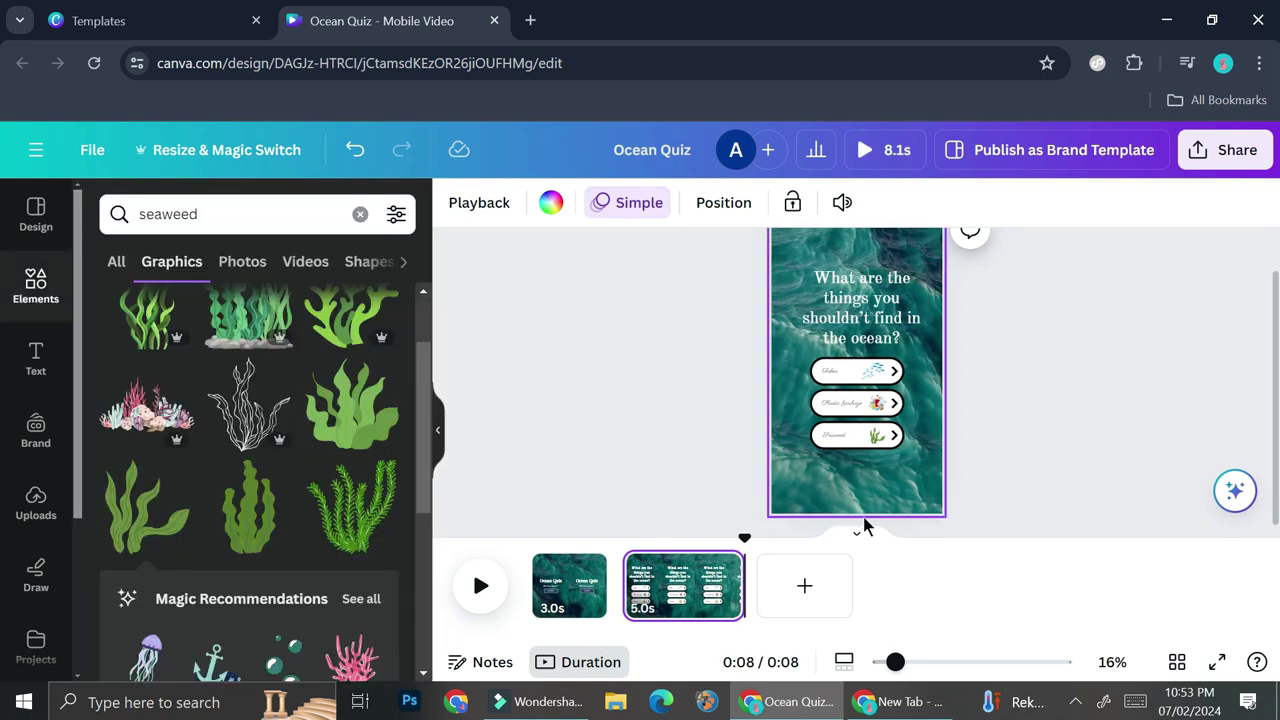
Duplicate the question page.
click(680, 597)
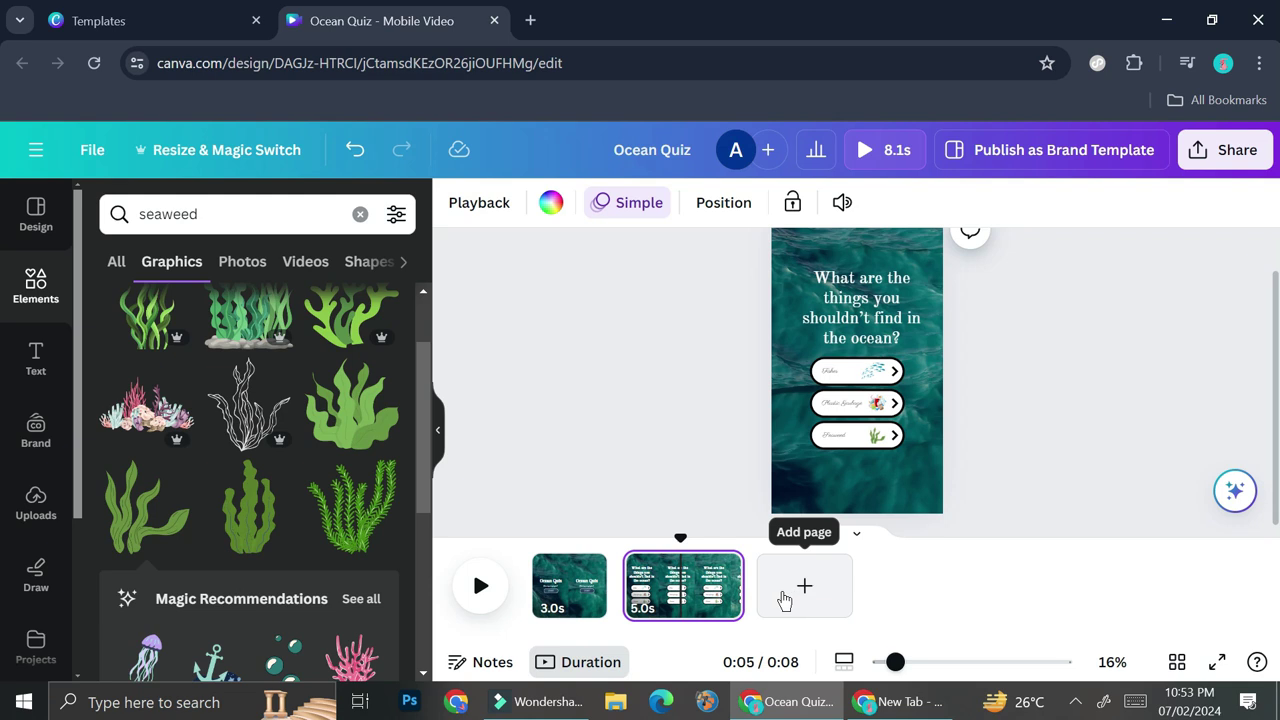
click(722, 567)
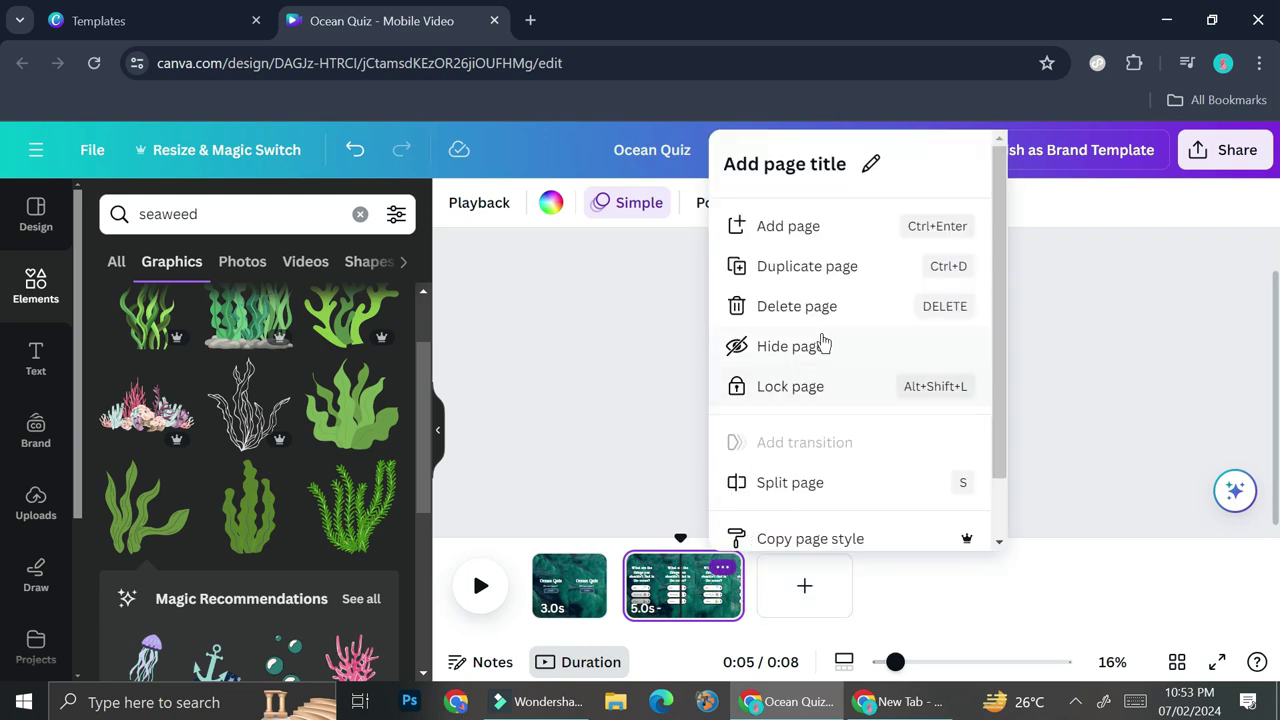
click(851, 270)
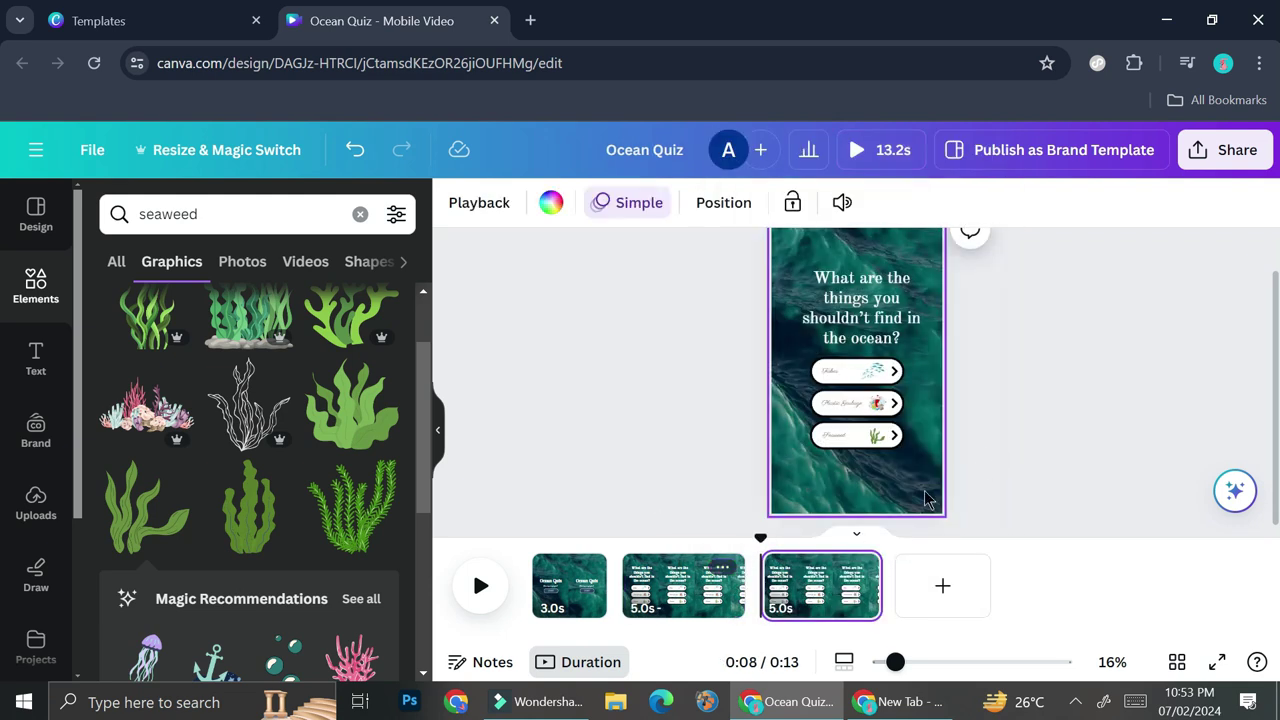
Color the "Plastic Garbage" text on the duplicated page with the medium green from the brand palette.
click(941, 662)
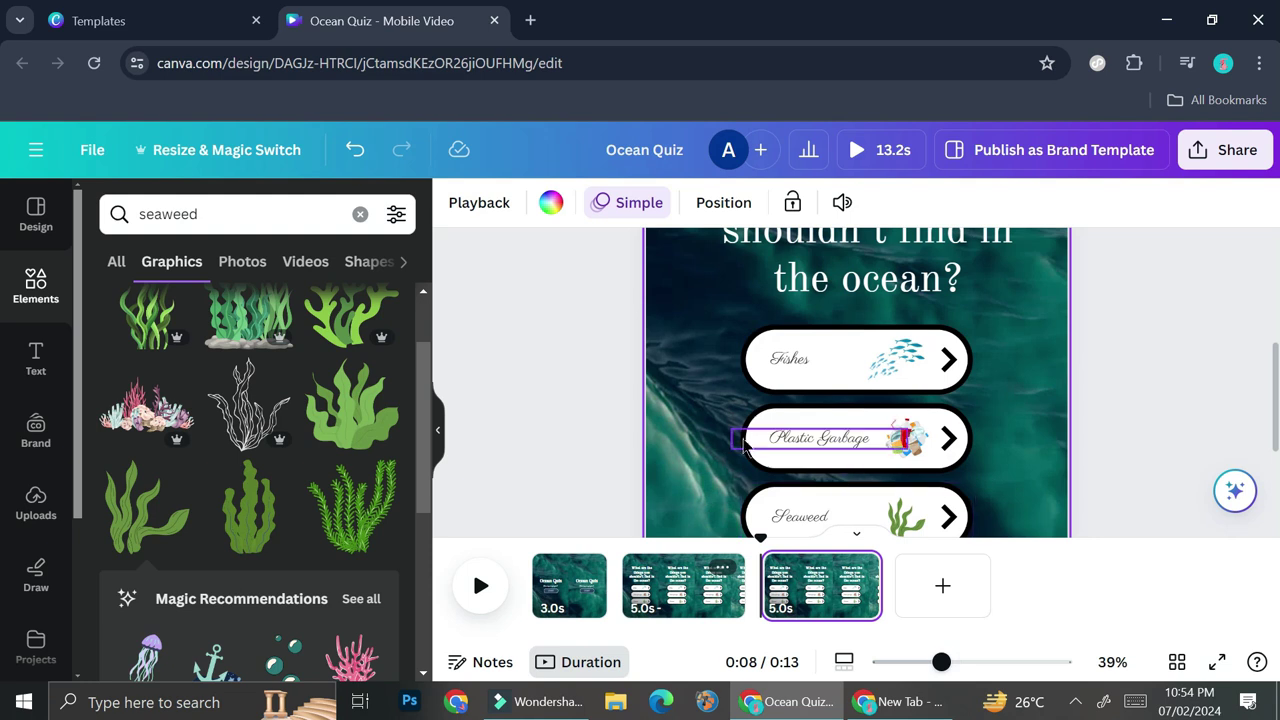
click(780, 448)
click(743, 202)
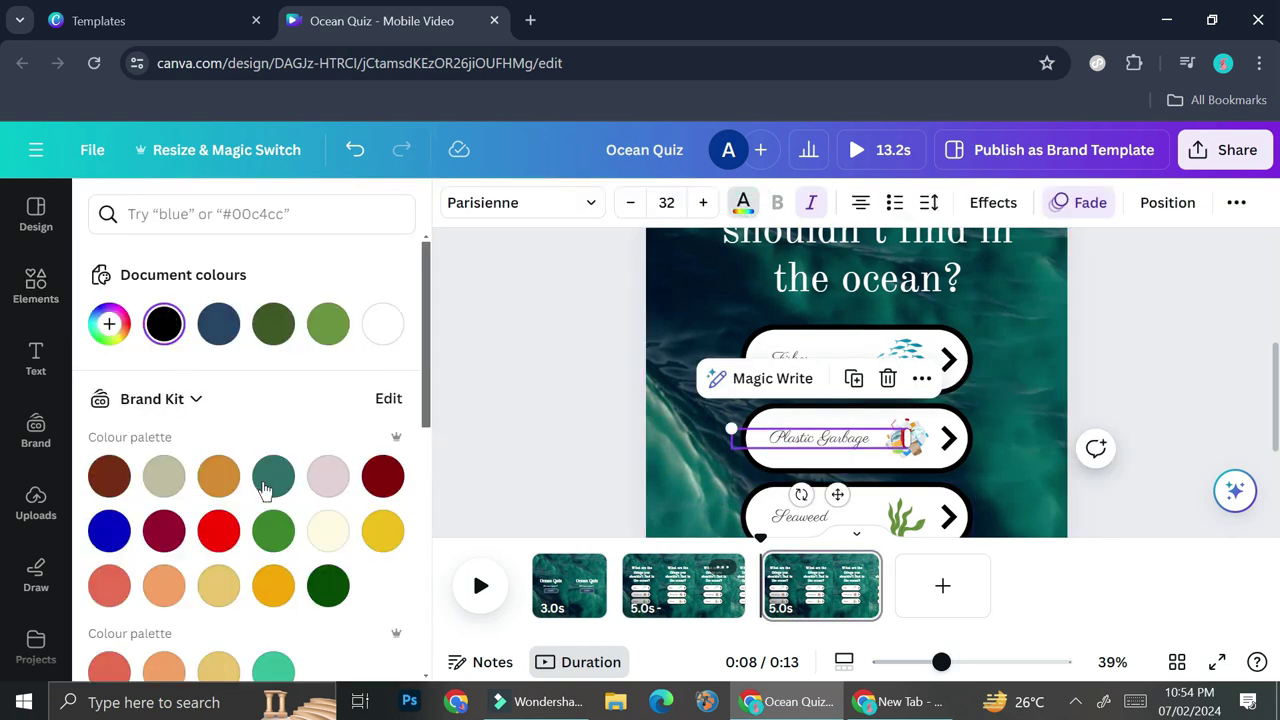
click(277, 535)
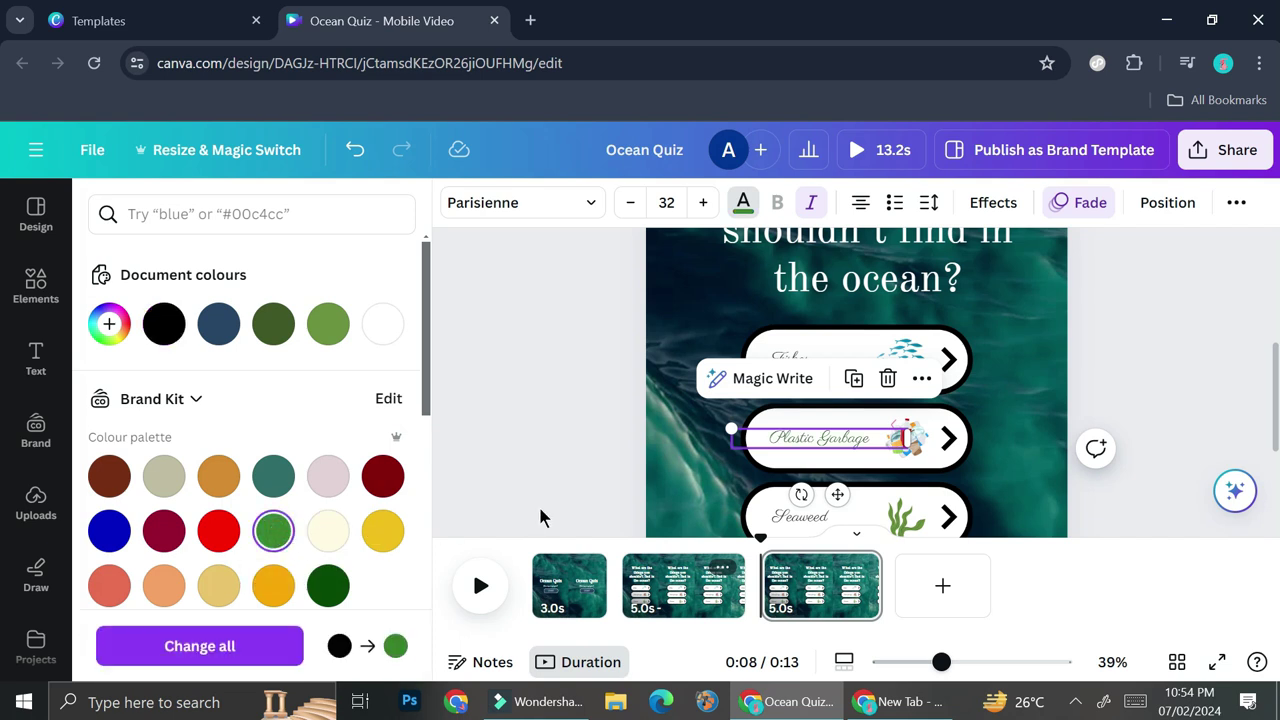
key(Escape)
key(Escape)
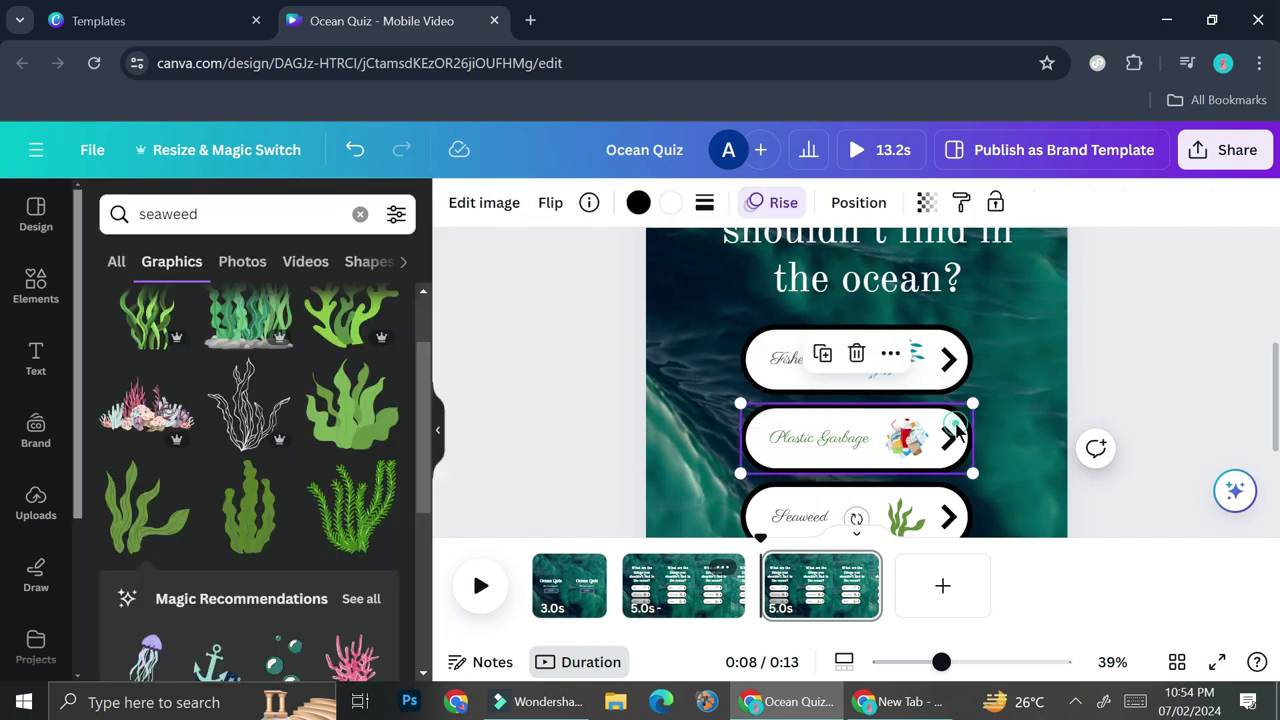
Change the black outline and arrow of the "Plastic Garbage" button to the same medium green as its text.
click(842, 436)
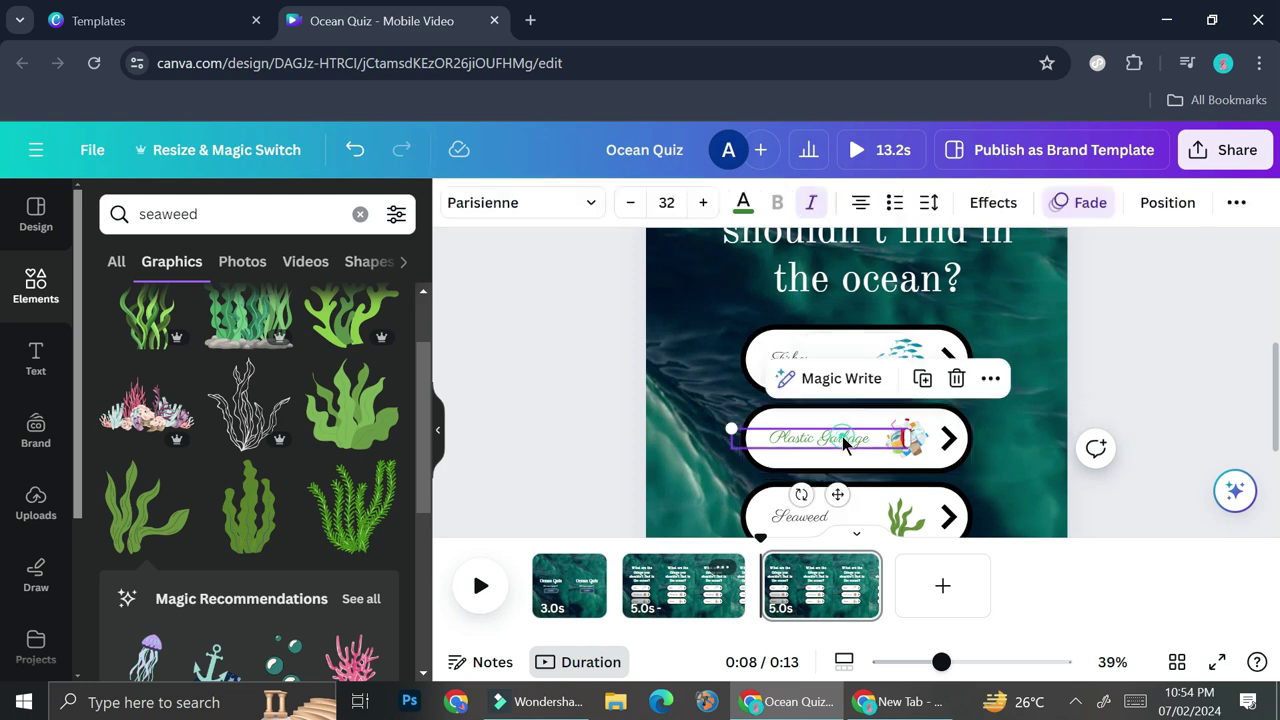
click(955, 440)
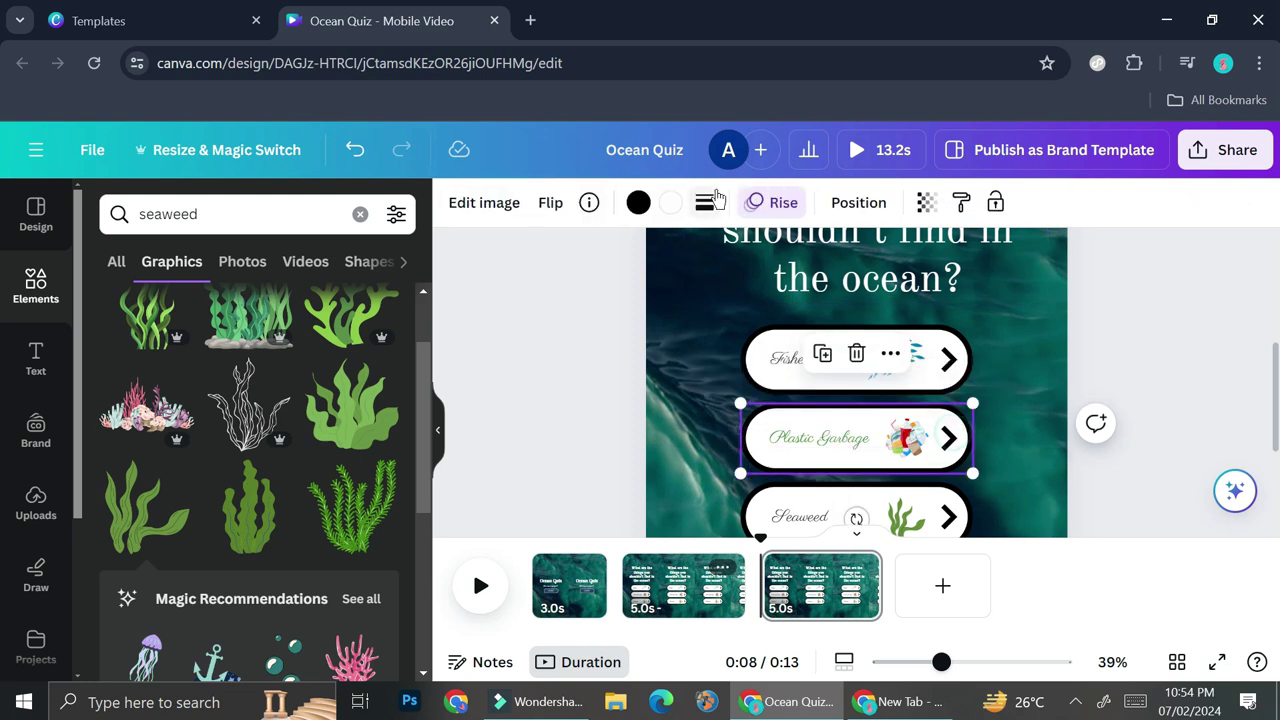
click(638, 203)
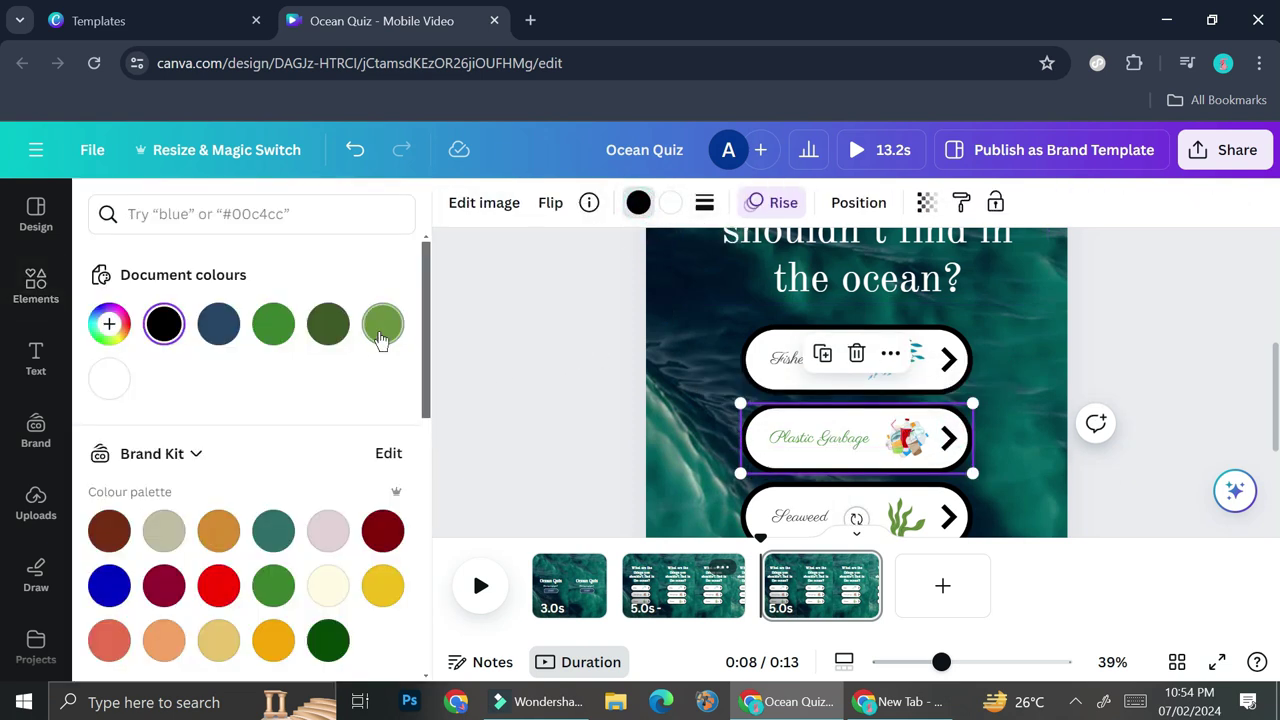
click(320, 327)
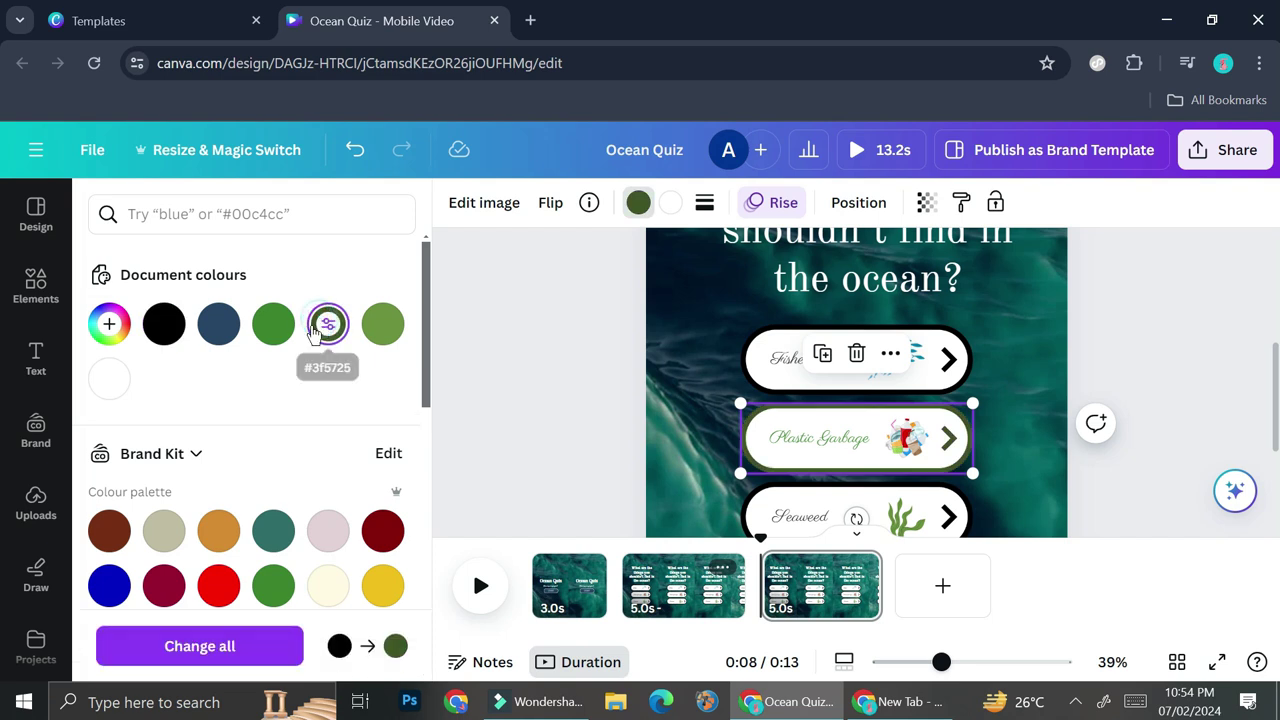
click(273, 323)
key(Escape)
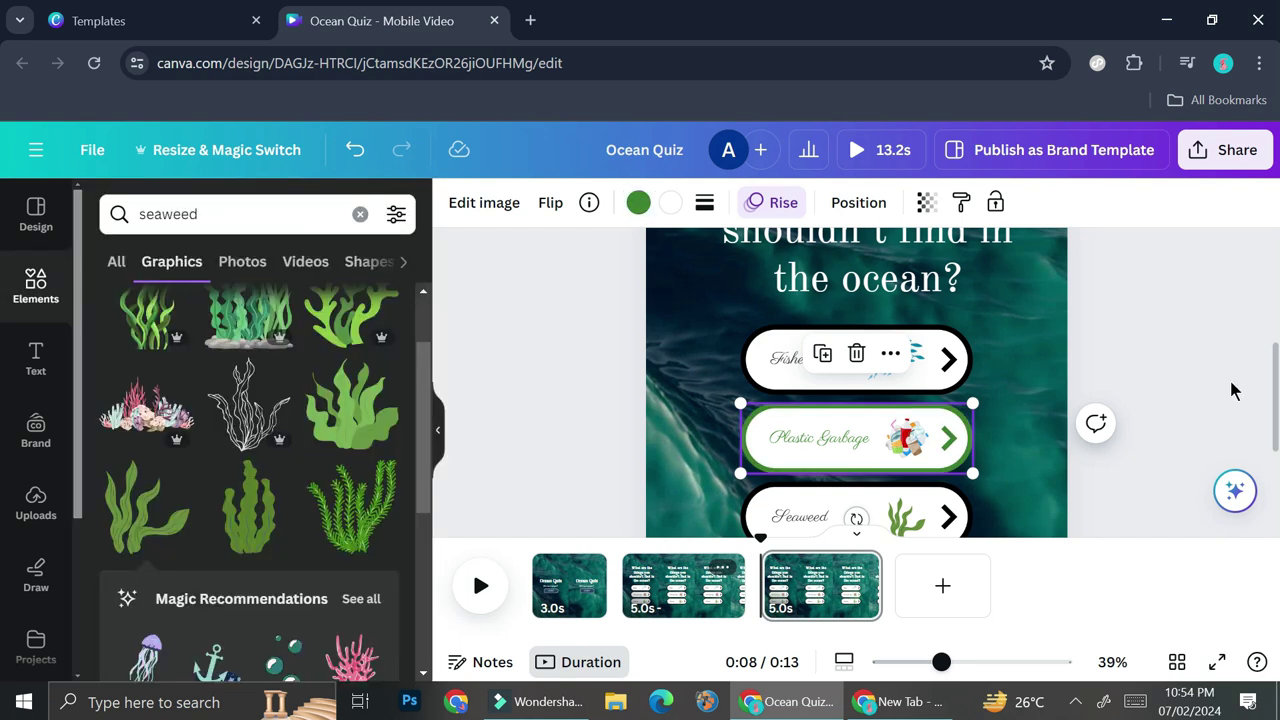
Zoom the canvas out to 21% and browse the audio library's suggested music tracks.
click(908, 662)
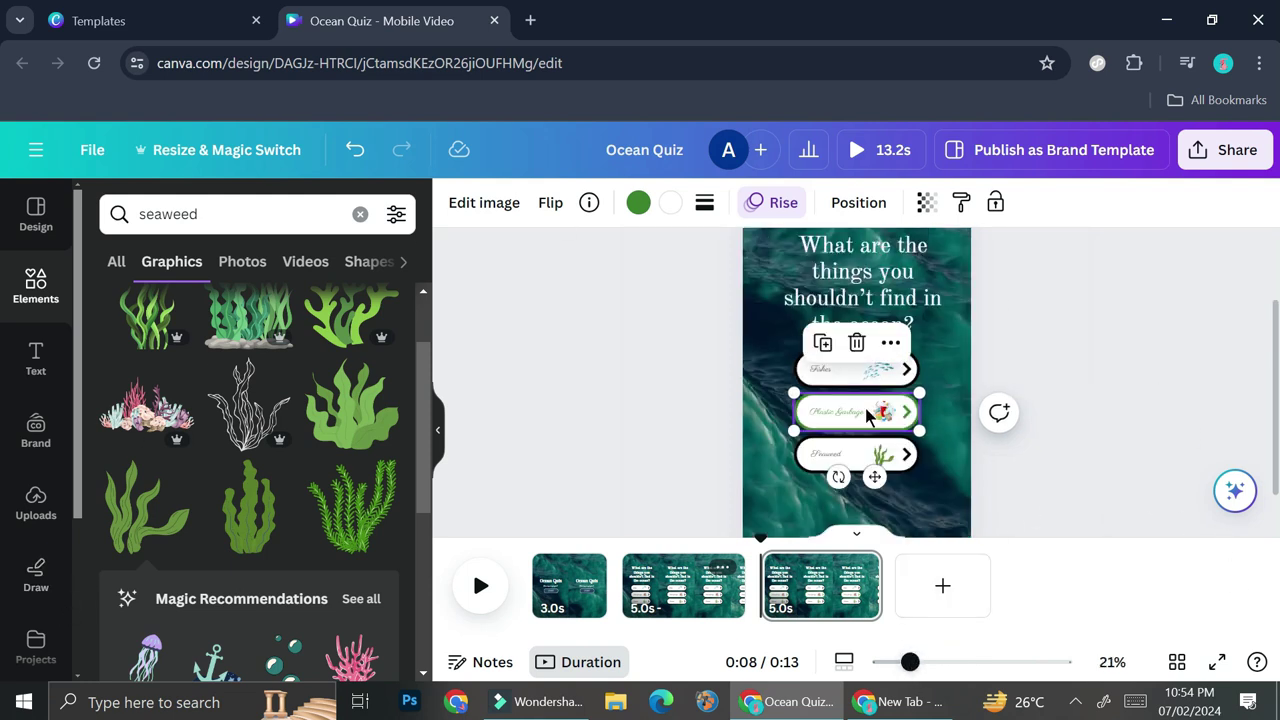
scroll(36, 485, down, 3)
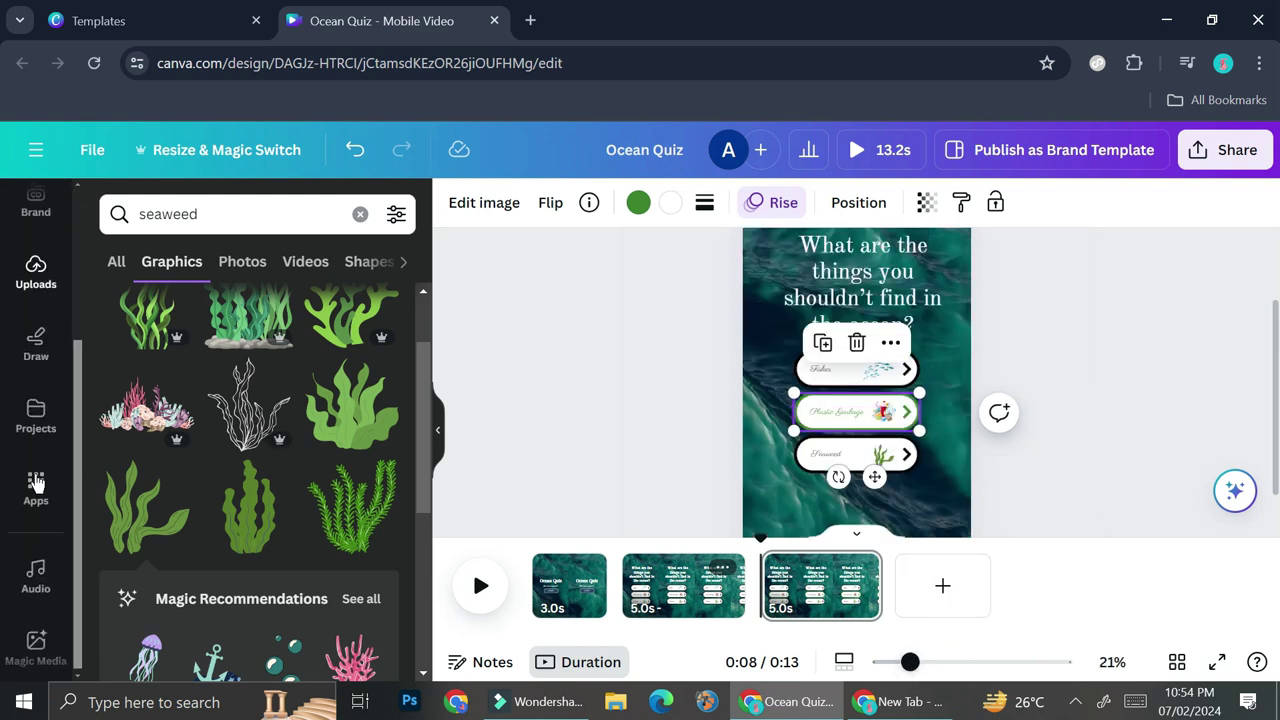
click(54, 578)
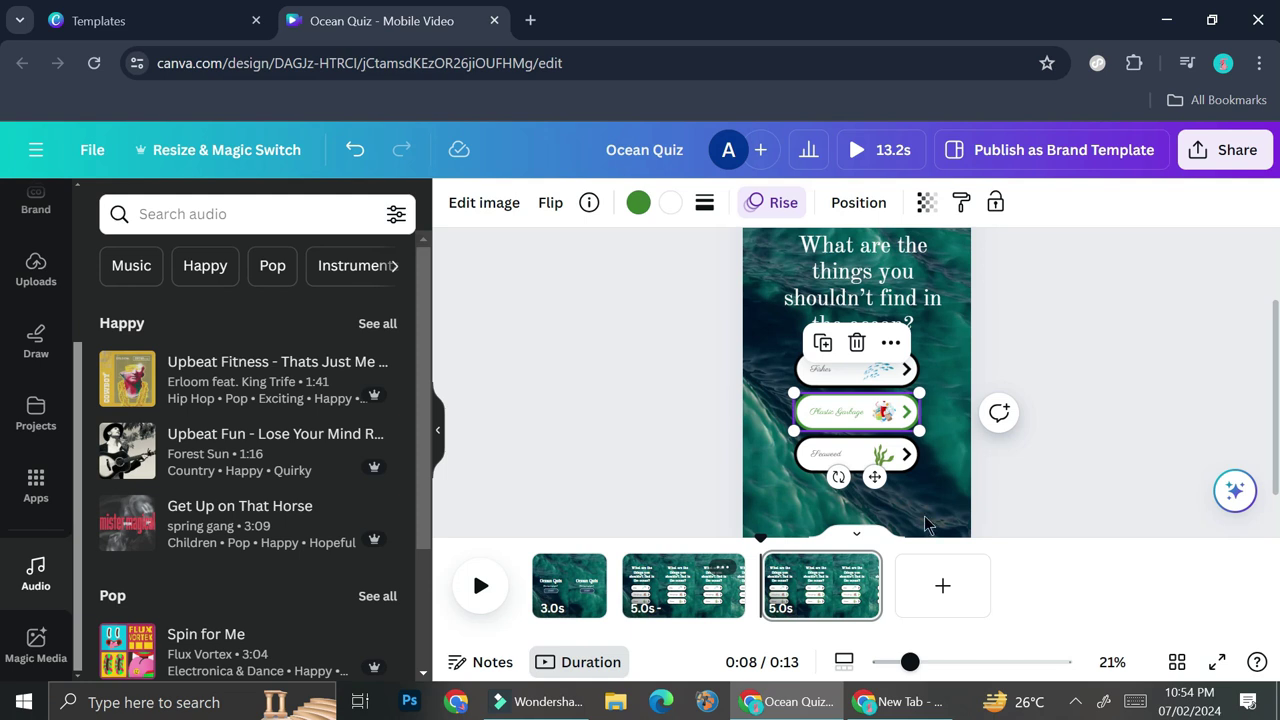
Shorten the answer page's duration to 3.0 seconds.
drag(878, 578, 849, 580)
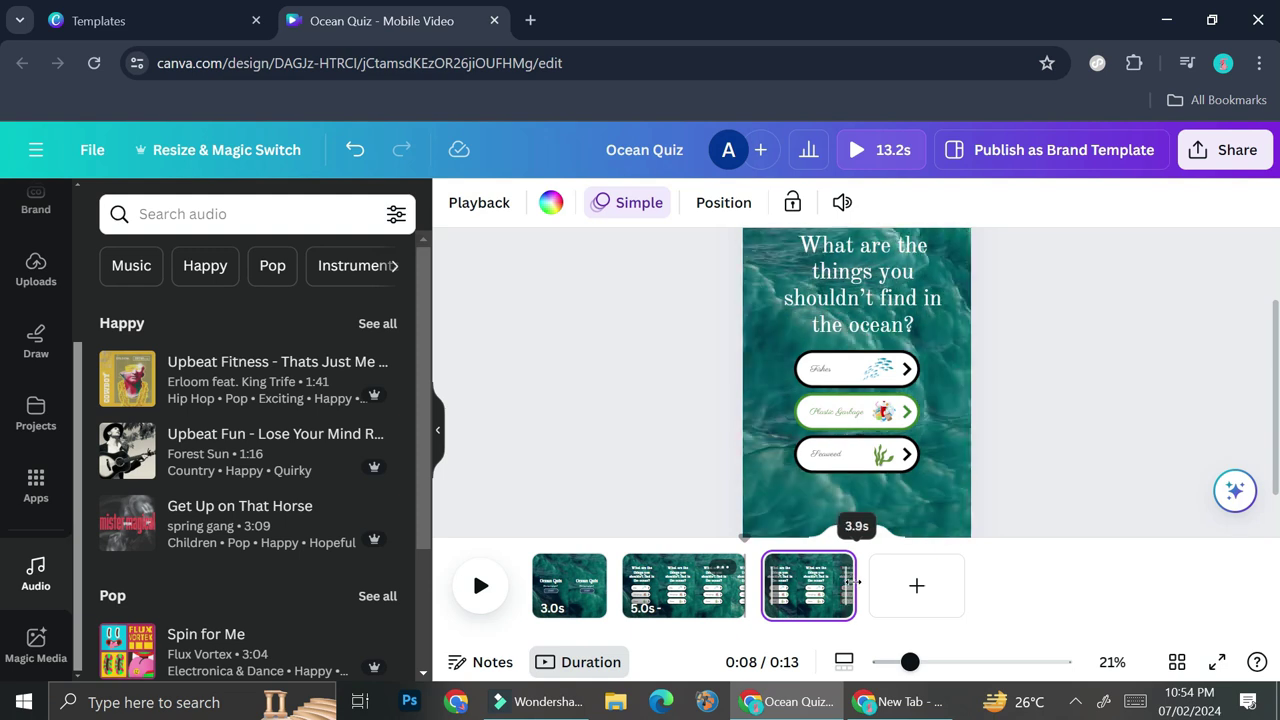
drag(850, 581, 843, 580)
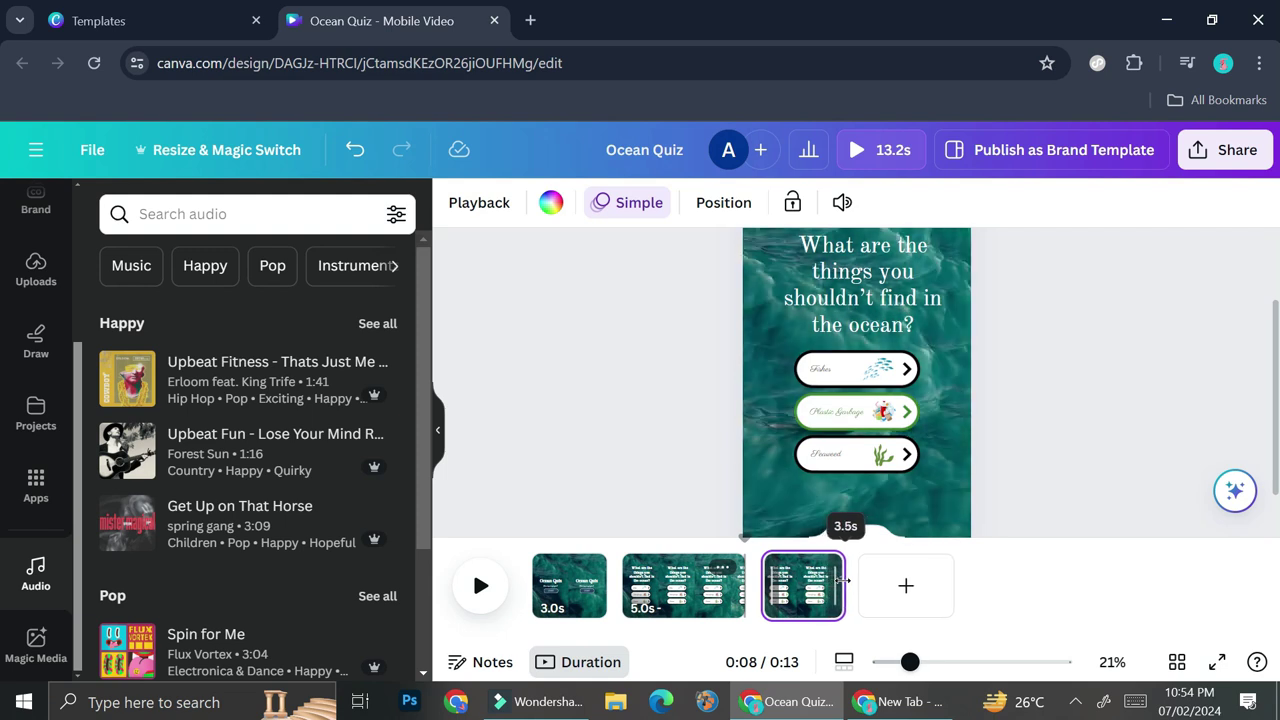
drag(843, 580, 833, 582)
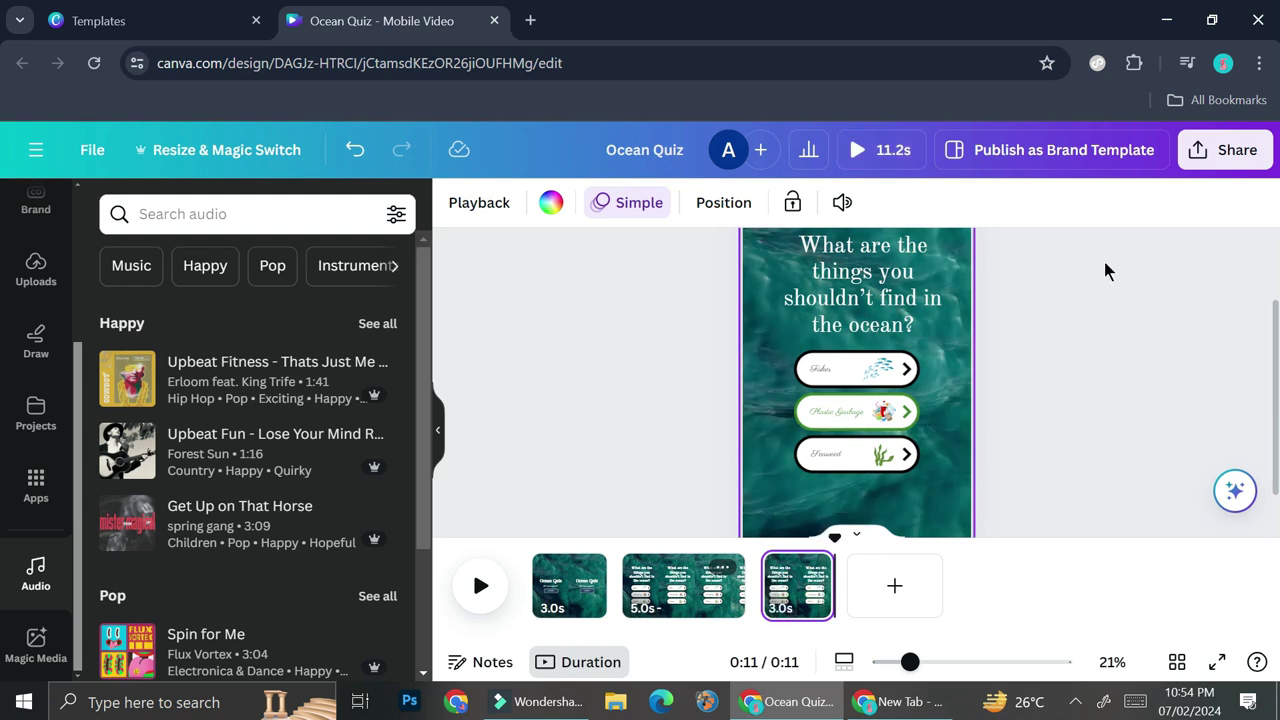
Download all three pages of the quiz as an MP4 video in 1080p (HD) quality.
scroll(1136, 260, up, 1)
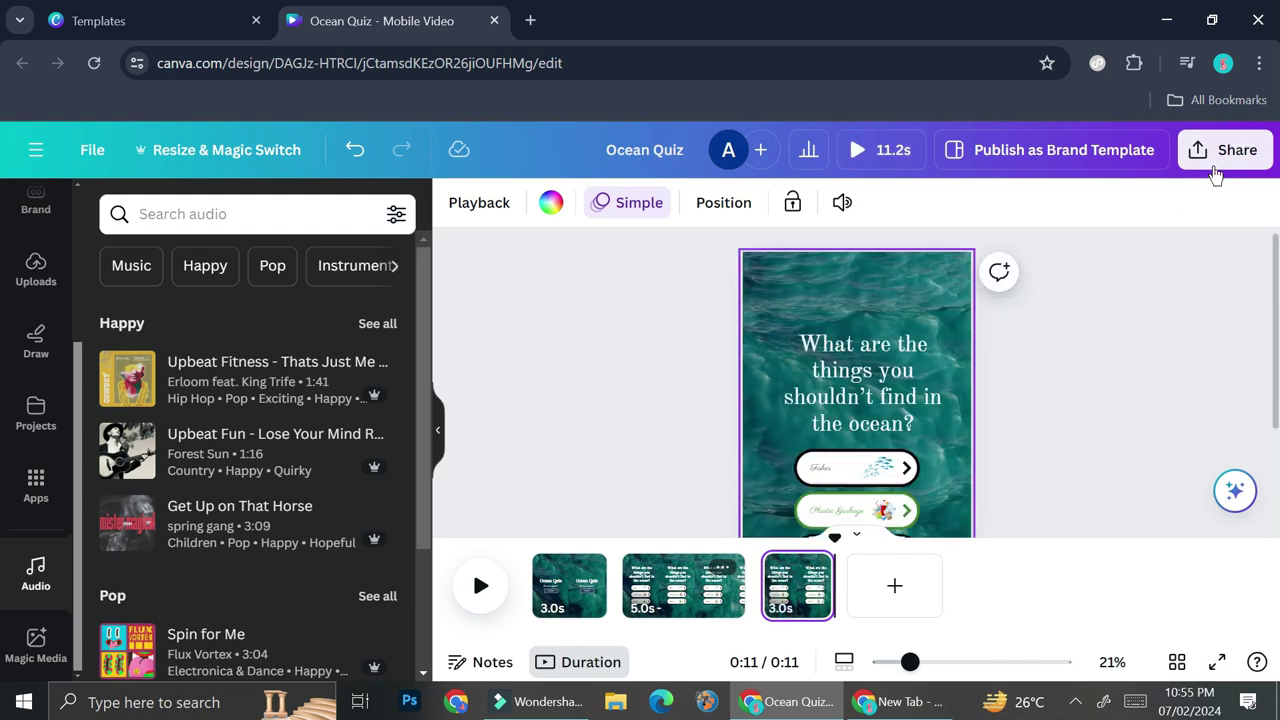
click(1217, 165)
scroll(1028, 480, down, 2)
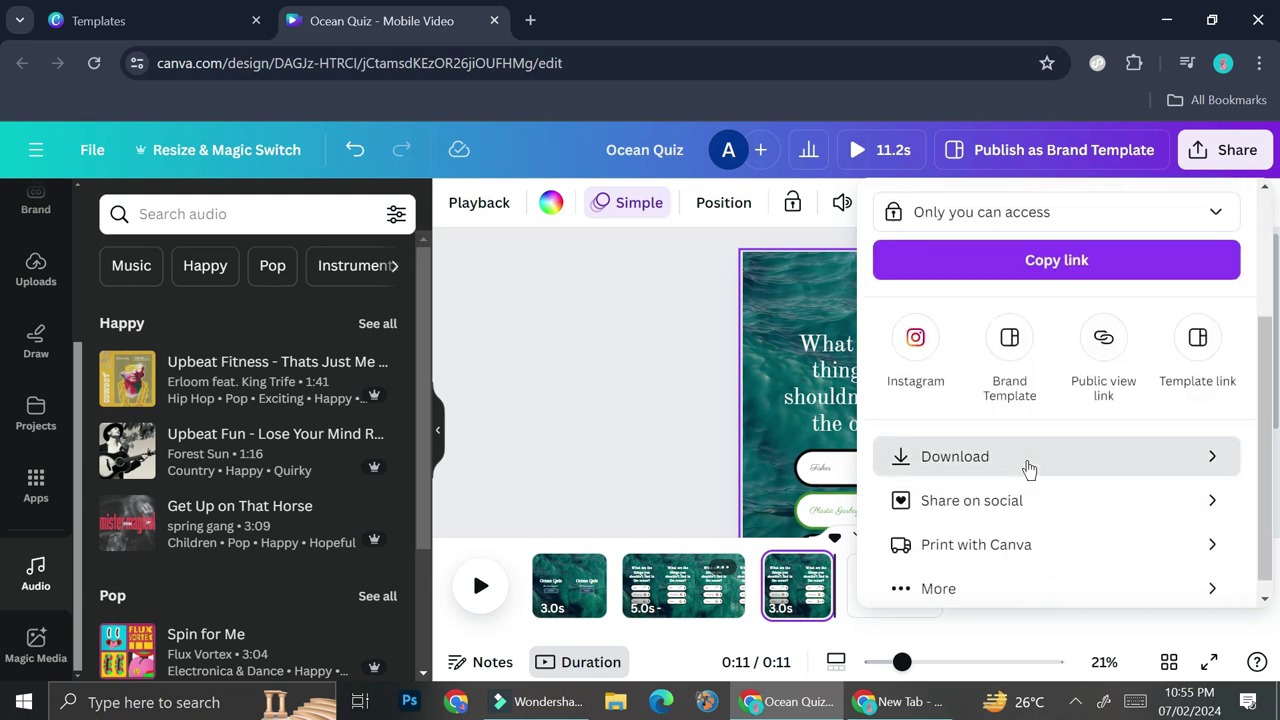
click(1030, 462)
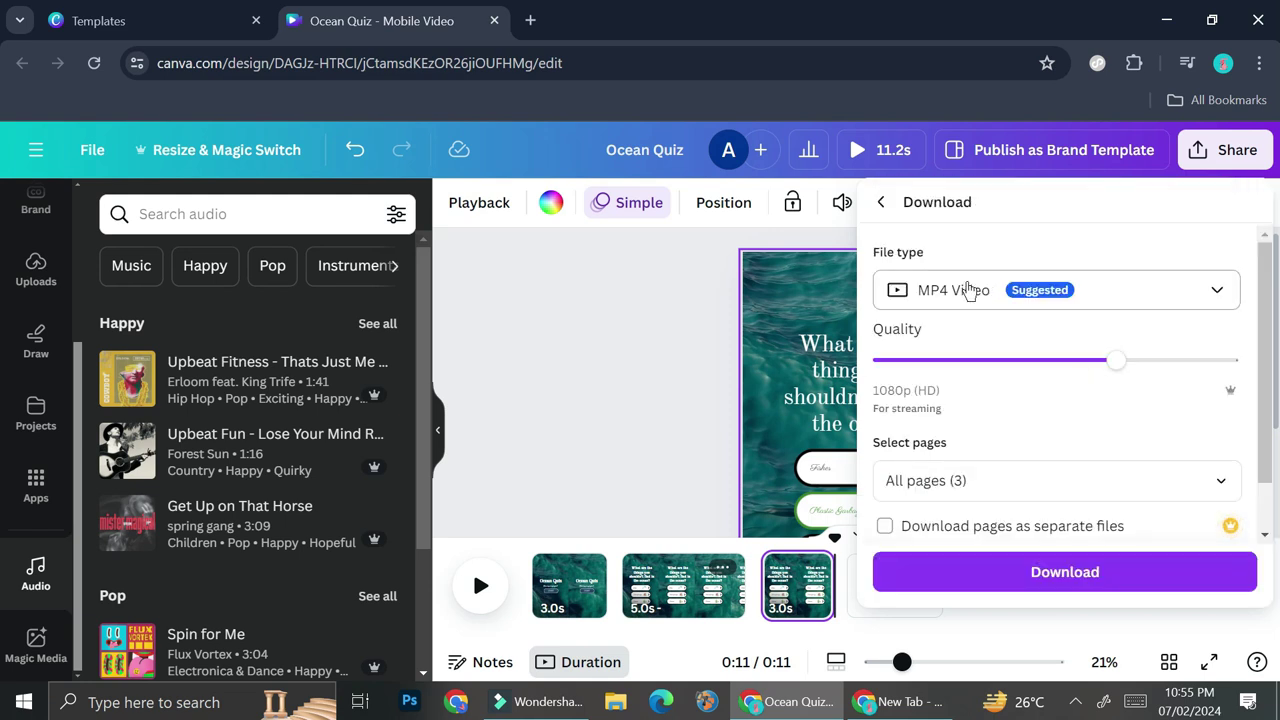
scroll(1062, 420, down, 1)
scroll(1060, 455, down, 1)
click(1049, 566)
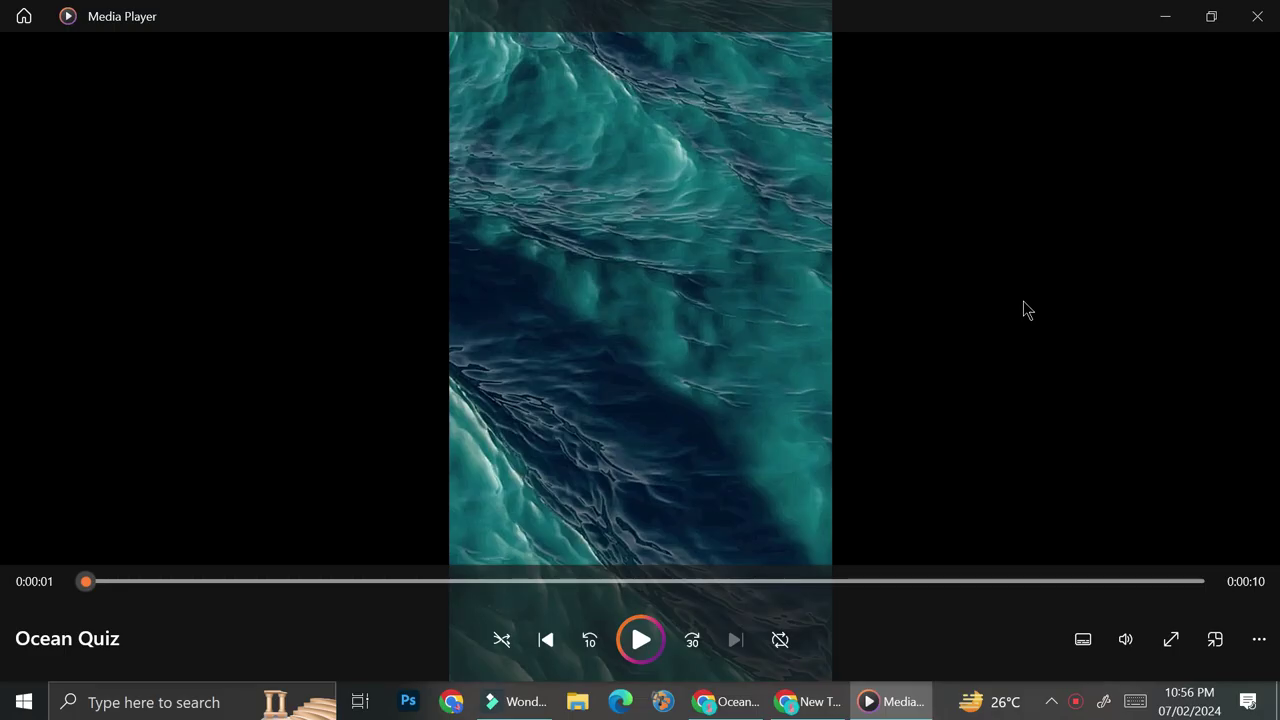
Play the exported Ocean Quiz video full screen in Media Player.
double_click(1023, 301)
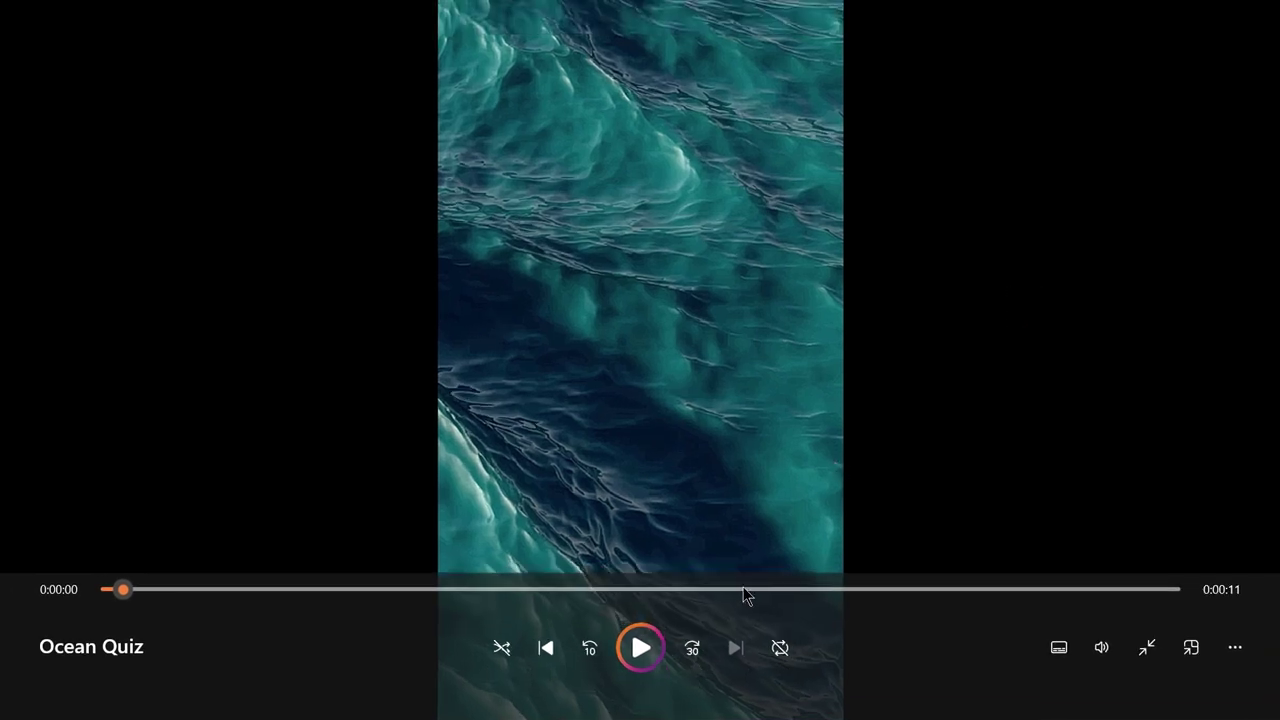
click(649, 642)
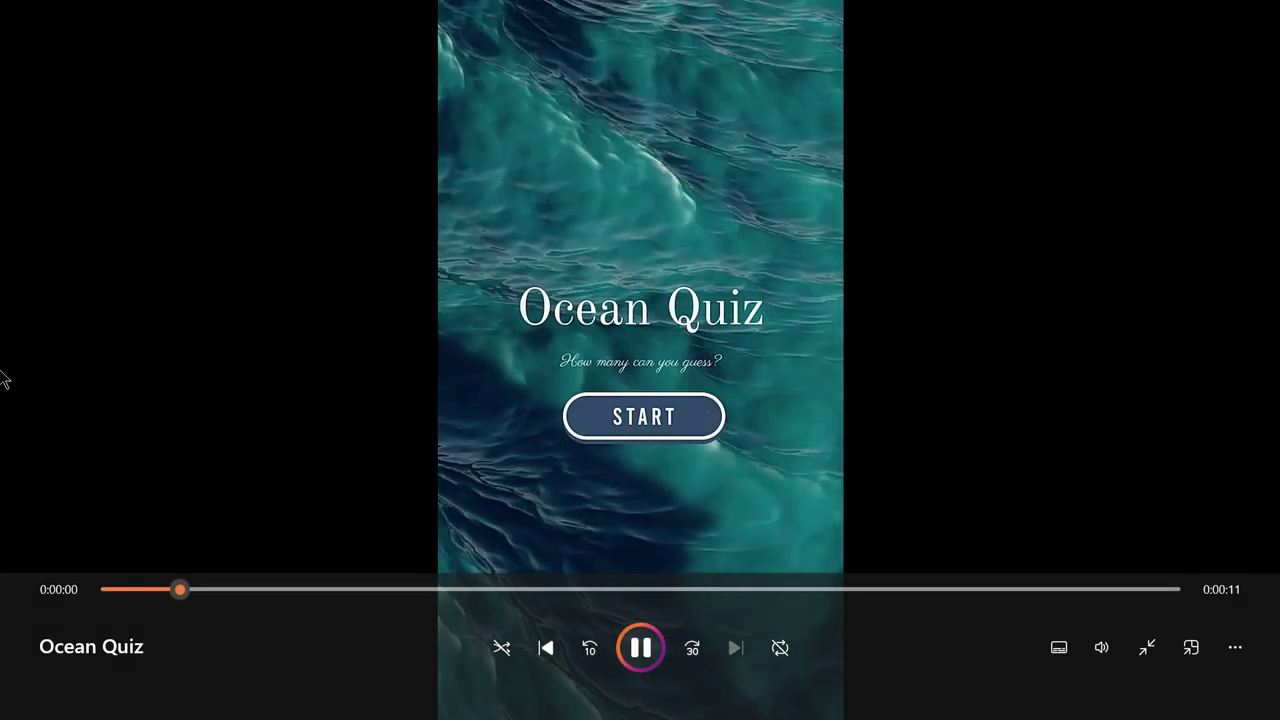